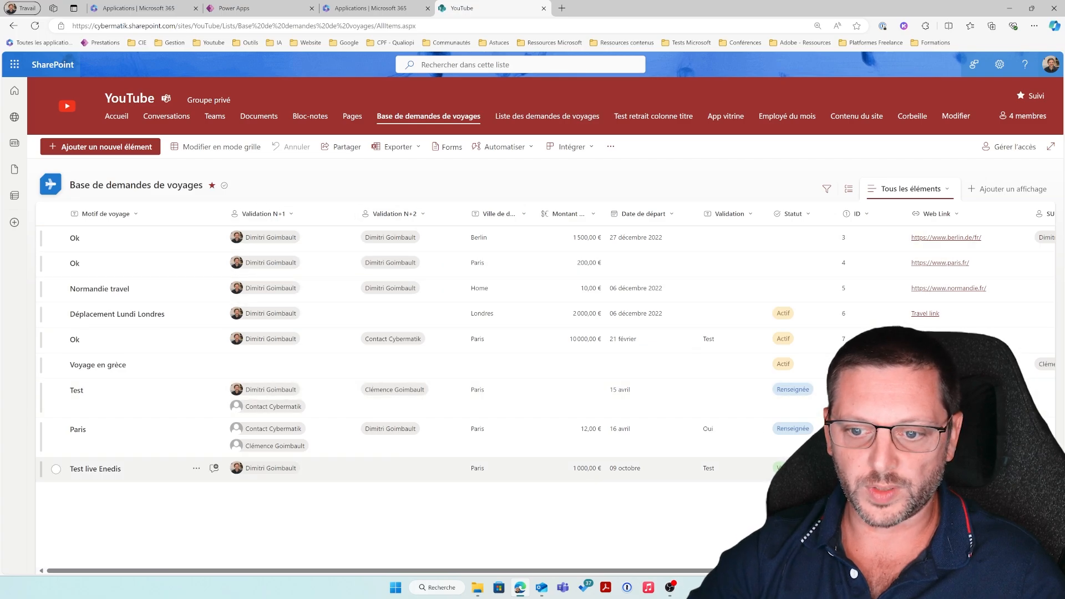
Step: Switch to the Power Apps browser tab and review the available environments, keeping Youtube selected
mouse_move(643, 570)
mouse_down()
mouse_move(919, 571)
mouse_move(643, 571)
mouse_up()
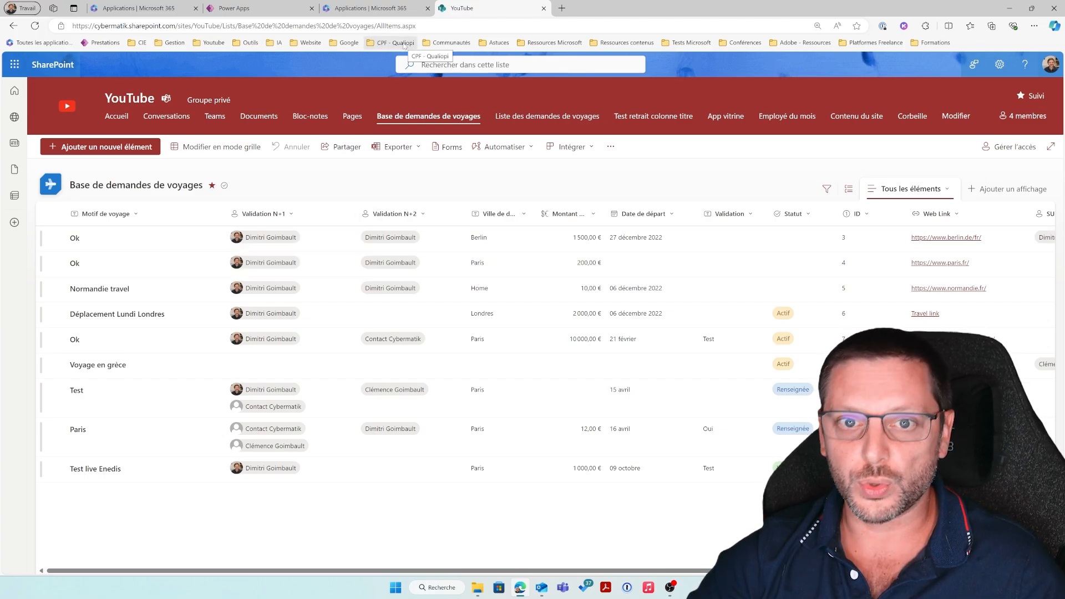
click(387, 10)
click(511, 4)
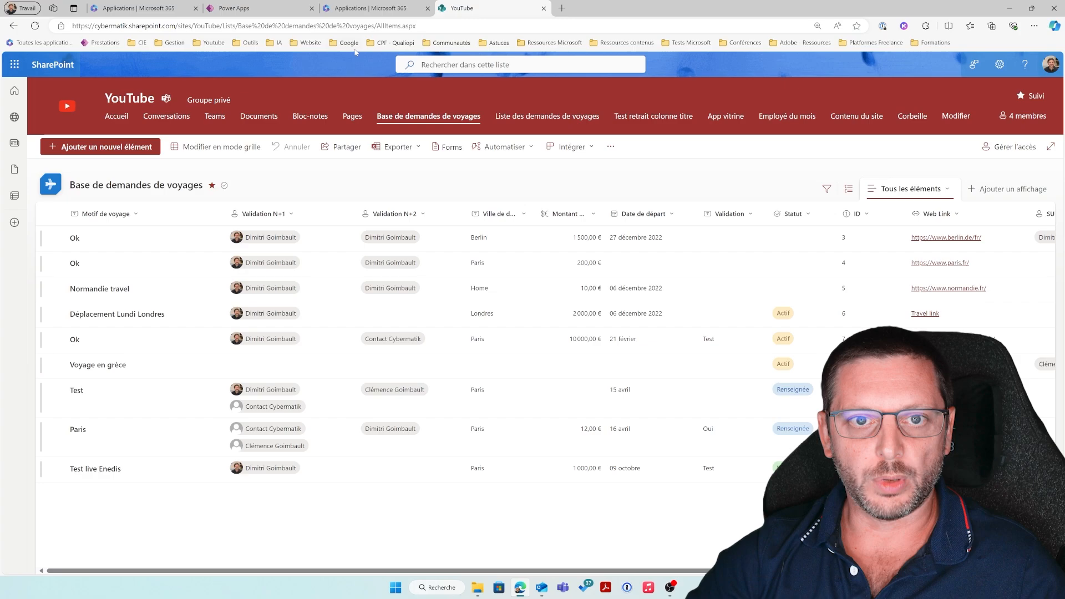
click(259, 9)
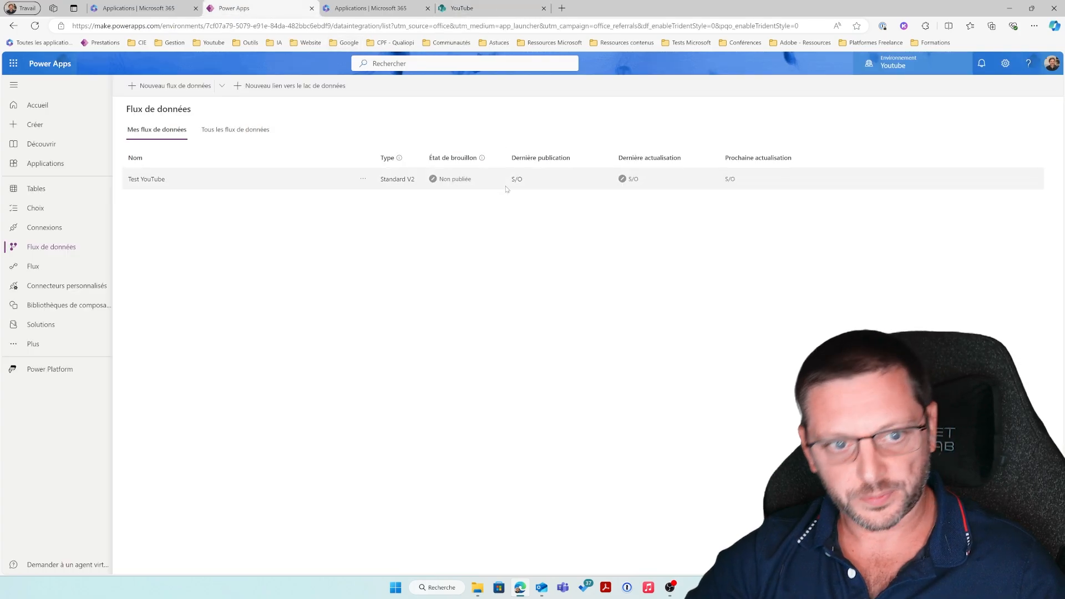
click(12, 64)
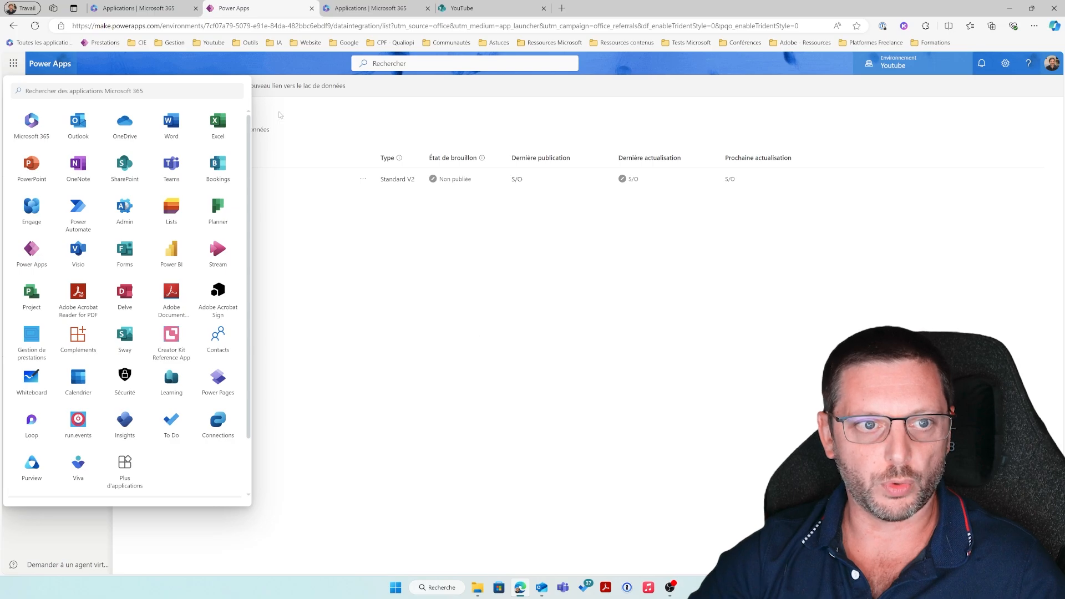
click(969, 72)
mouse_move(935, 250)
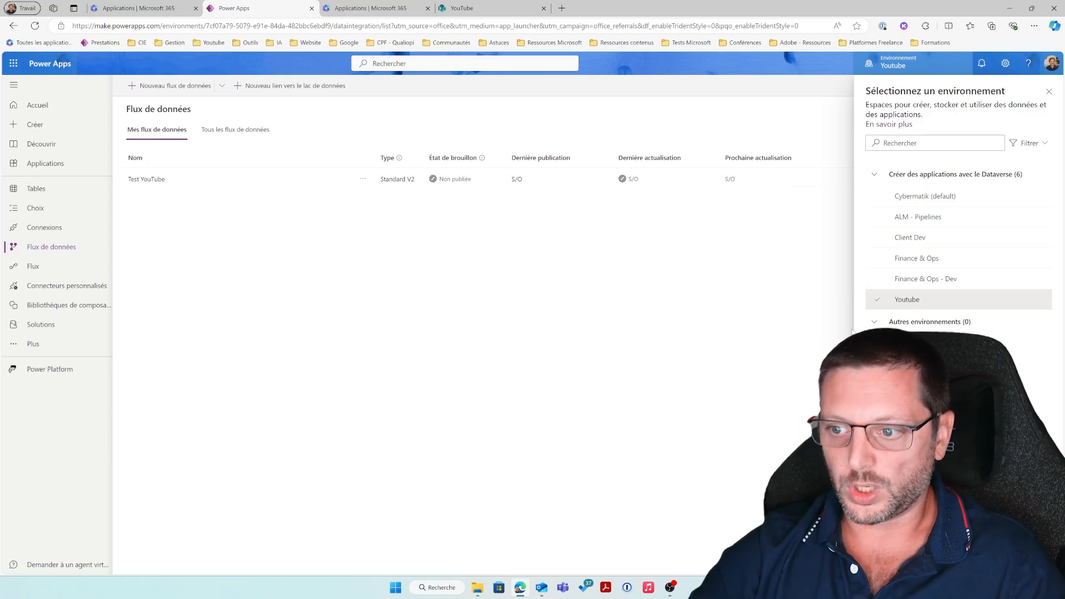
click(1048, 91)
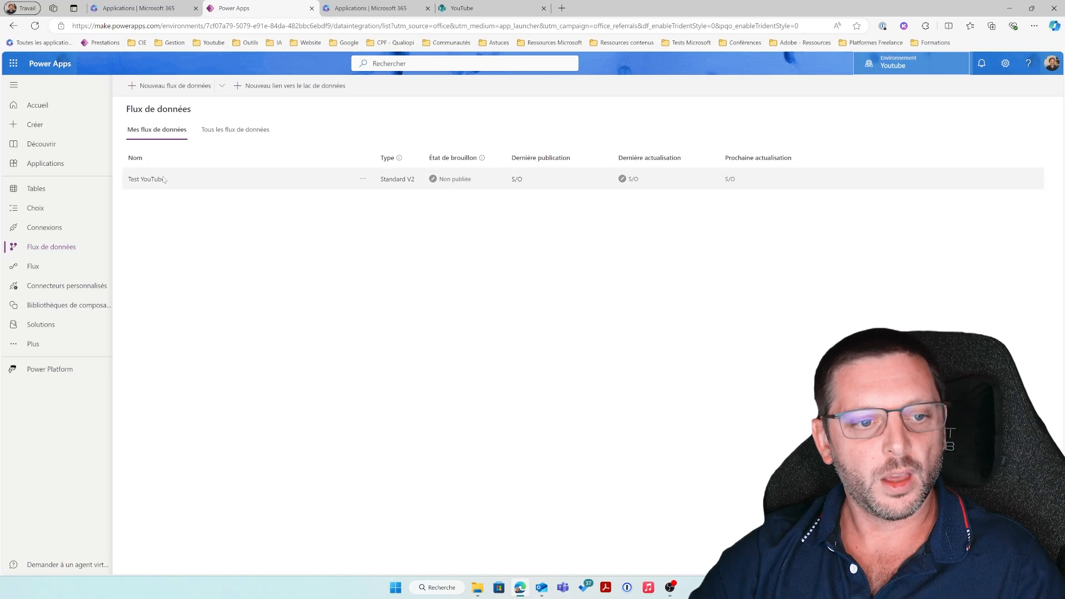
Step: Open the full Power Apps feature overview from the home page and locate the dataflows entry under data management
click(36, 105)
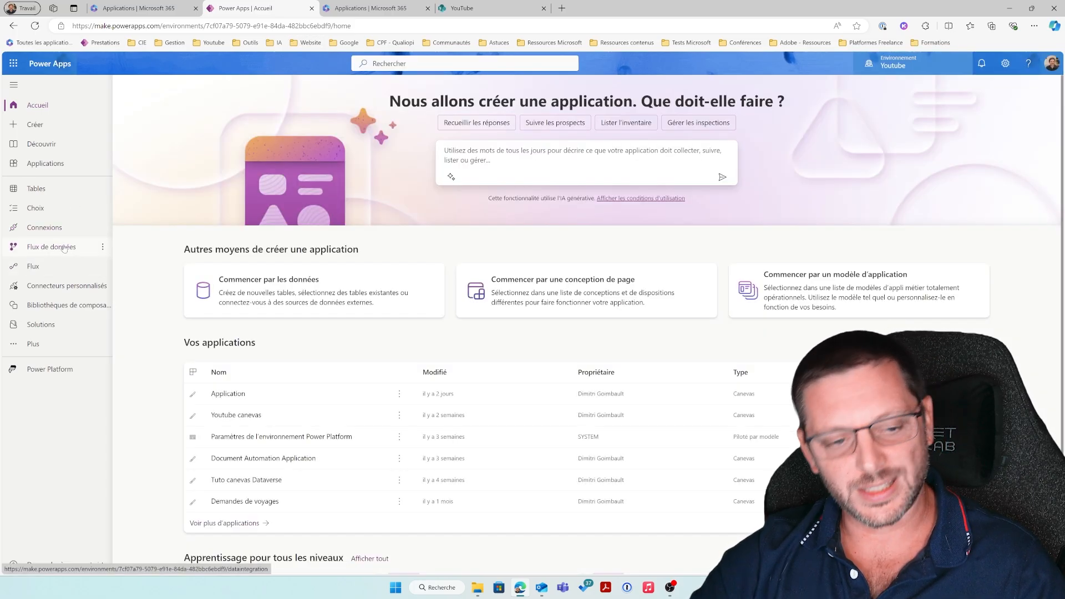
click(34, 345)
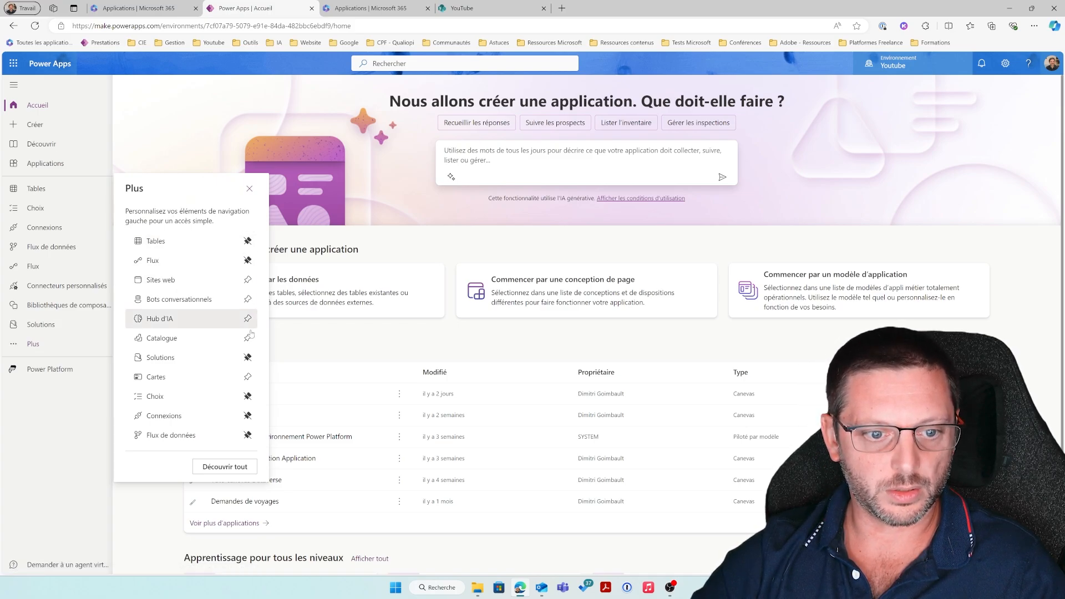
click(237, 466)
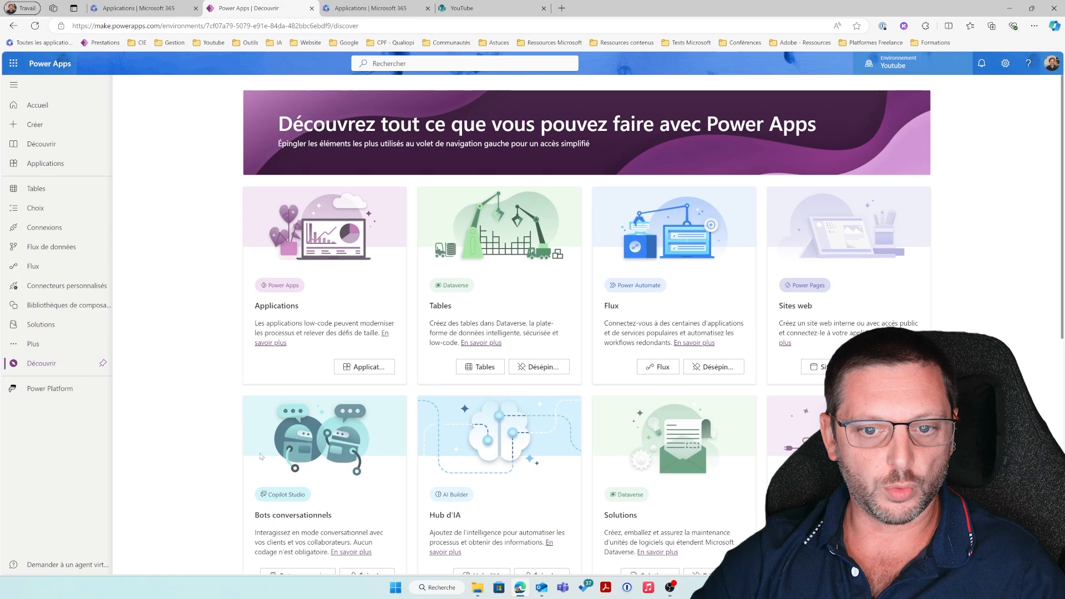
scroll(673, 284, down, 4)
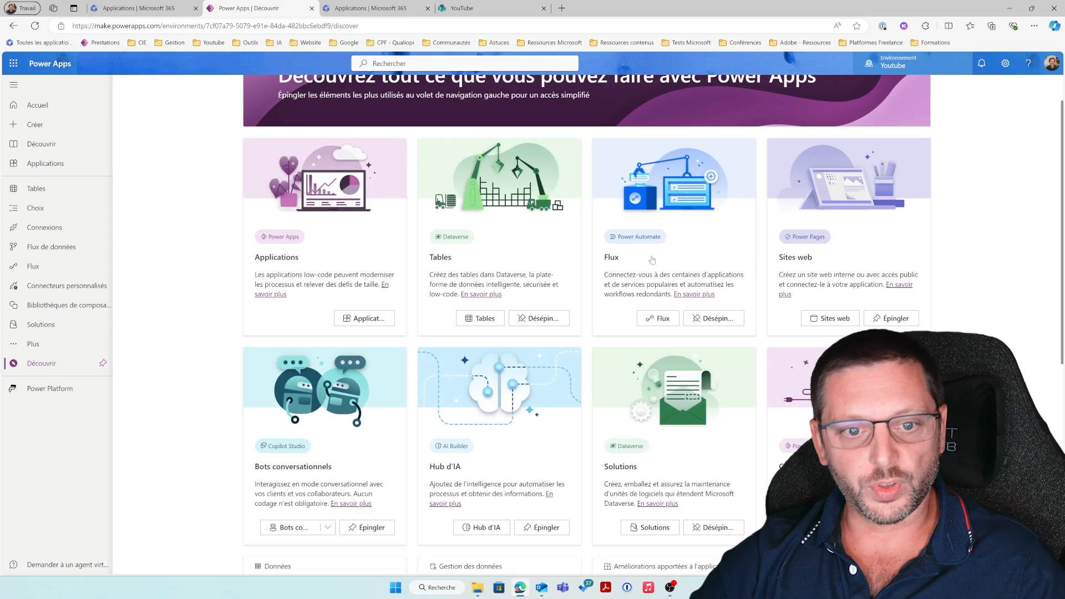
scroll(532, 197, down, 1)
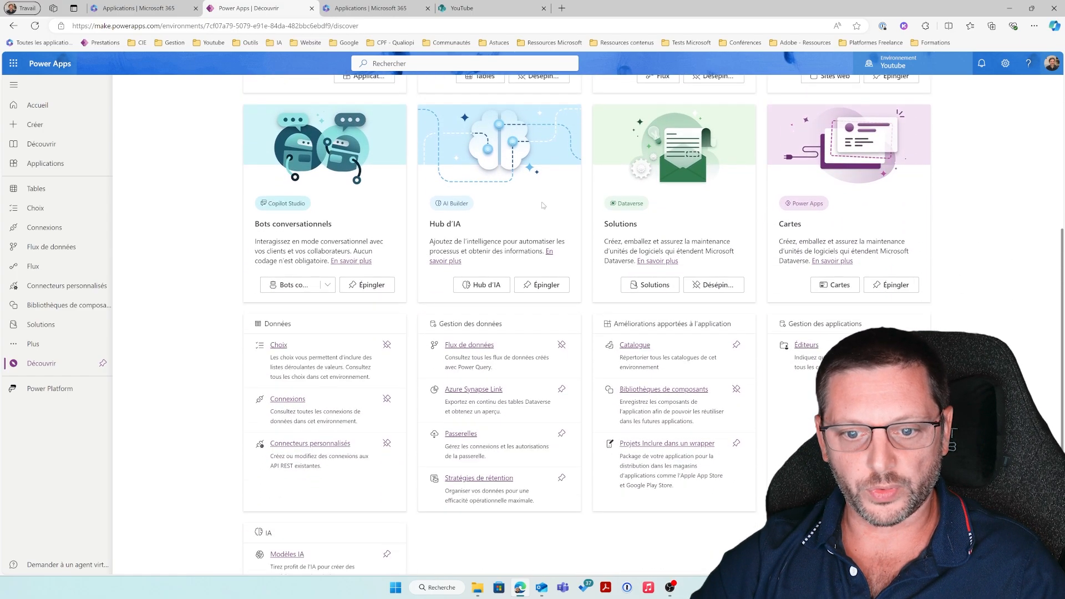
scroll(570, 209, up, 1)
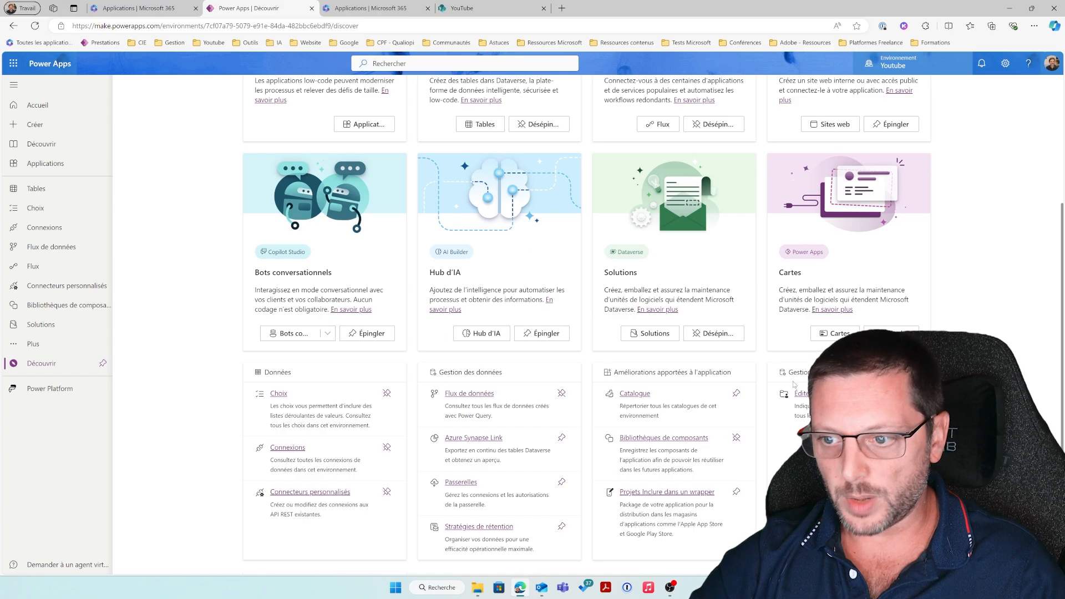
scroll(851, 222, up, 2)
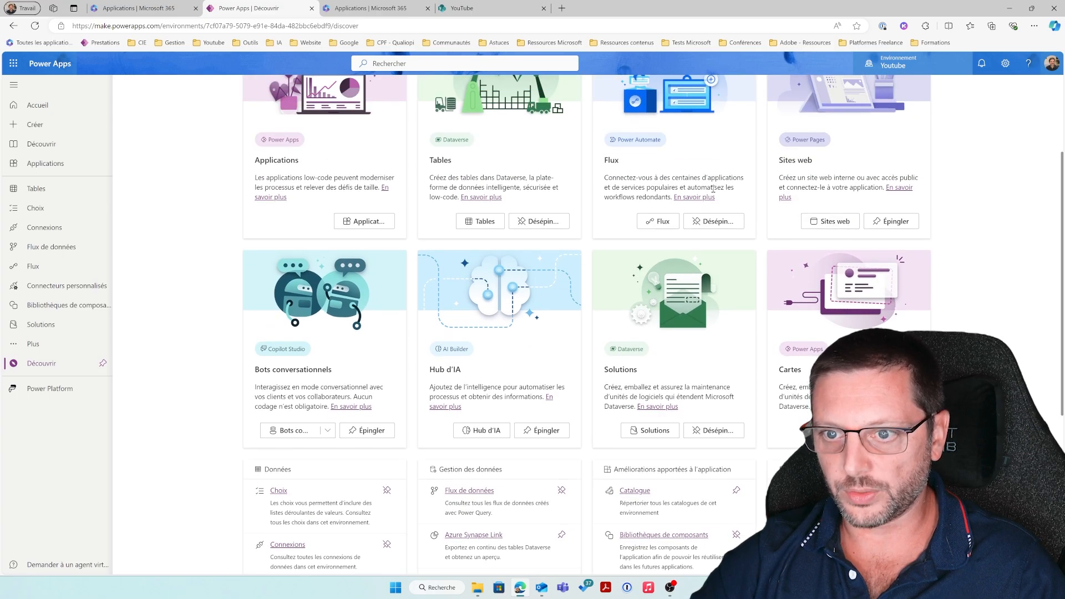
scroll(713, 189, up, 2)
scroll(711, 272, down, 5)
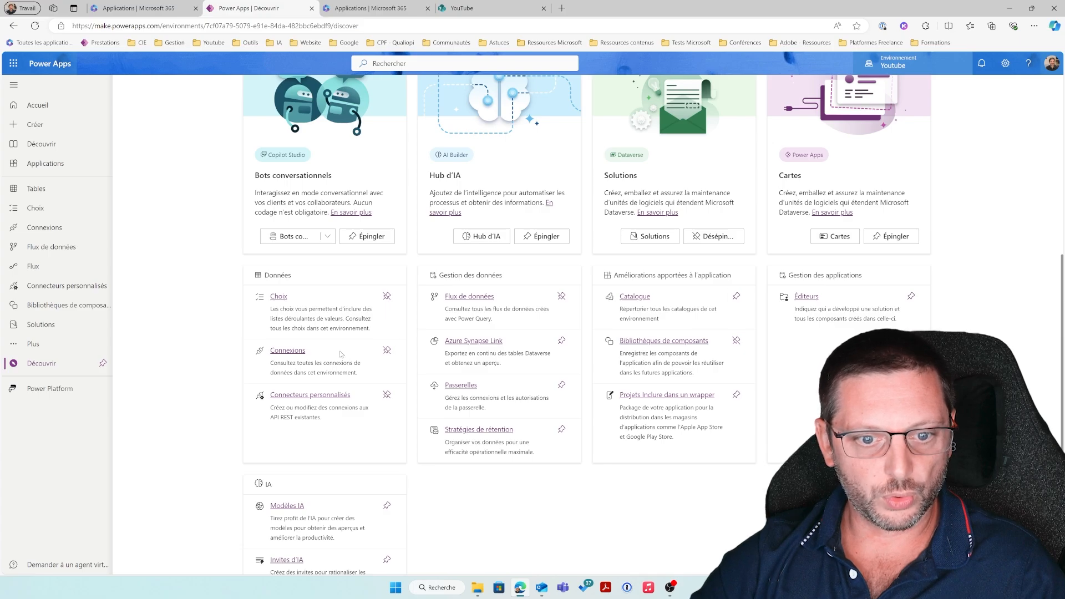
scroll(413, 426, down, 2)
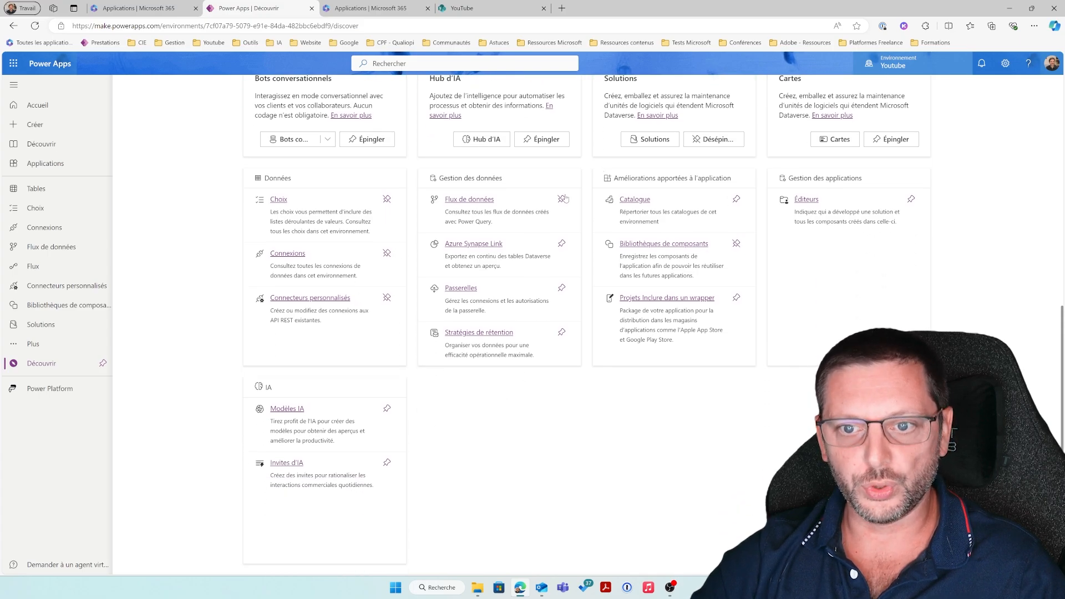
scroll(564, 197, up, 2)
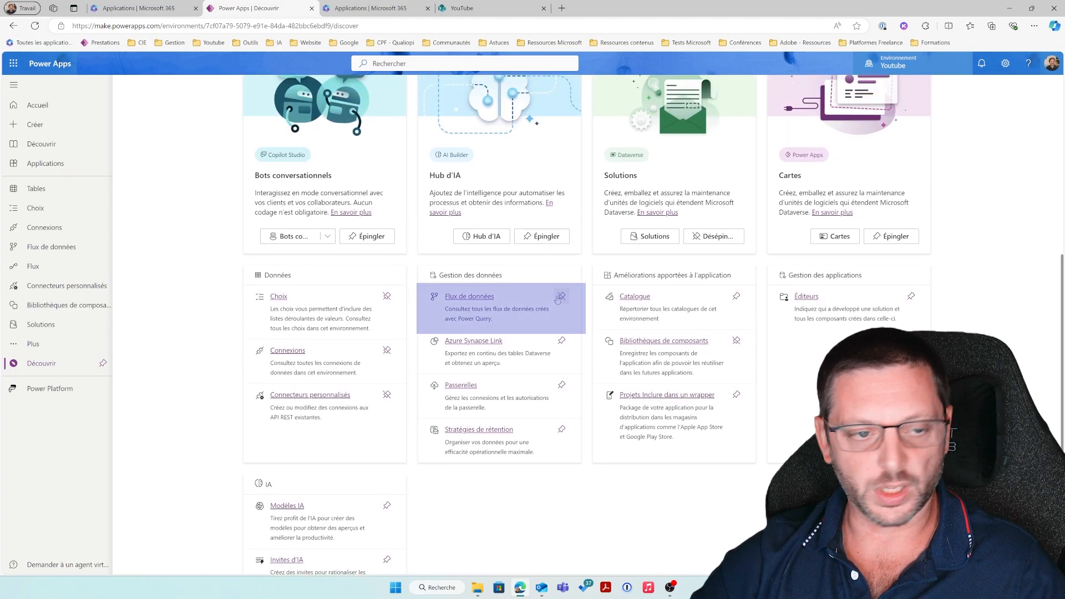
Step: Create a new dataflow named "Tuto Youtube" without the analytical-entities-only option
click(65, 247)
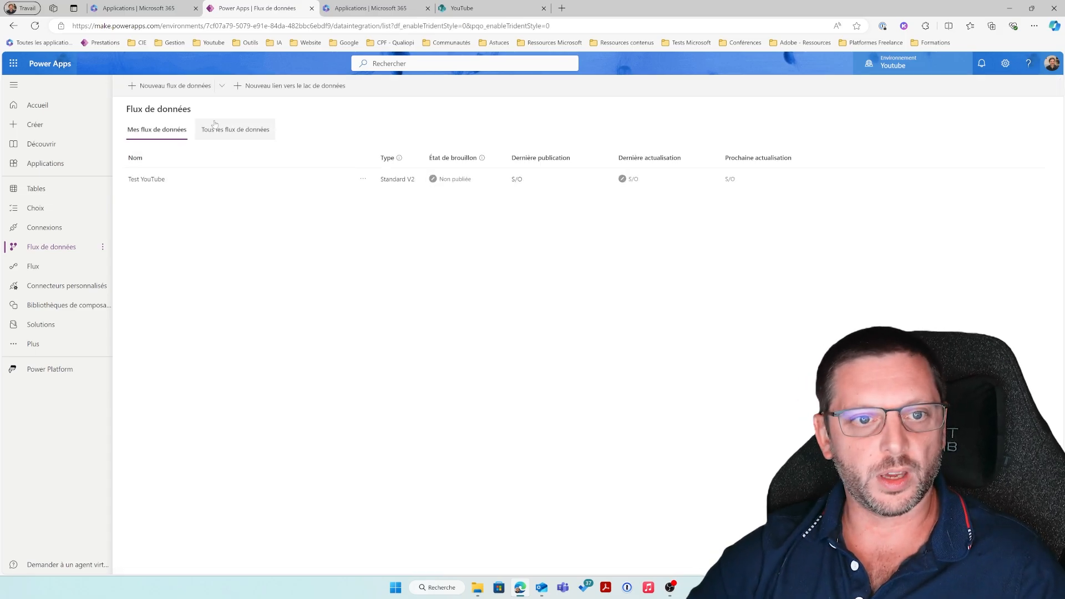
click(175, 89)
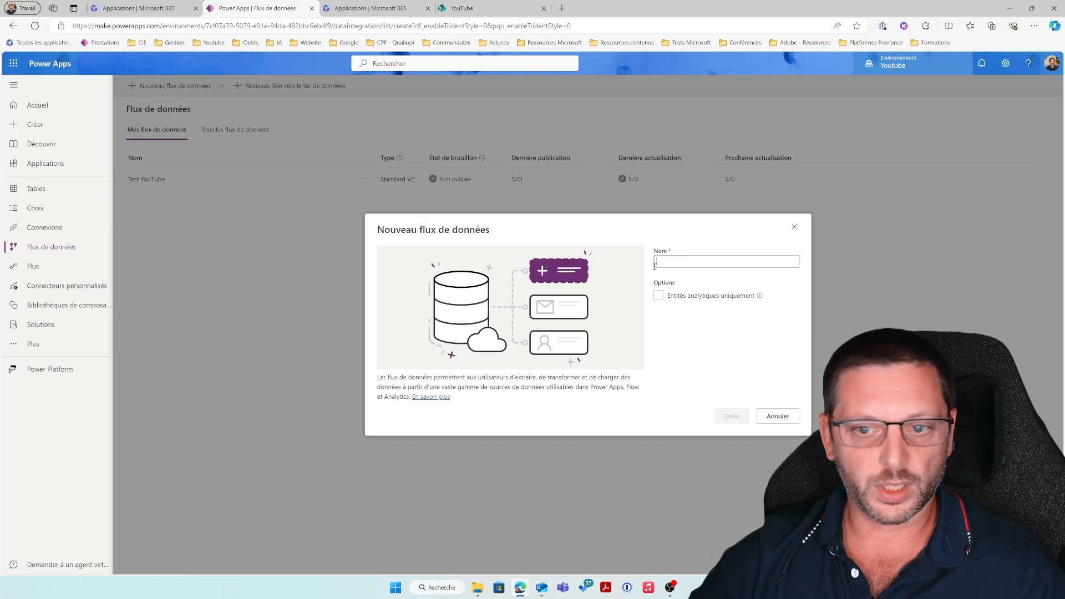
text(Tuto Youtube)
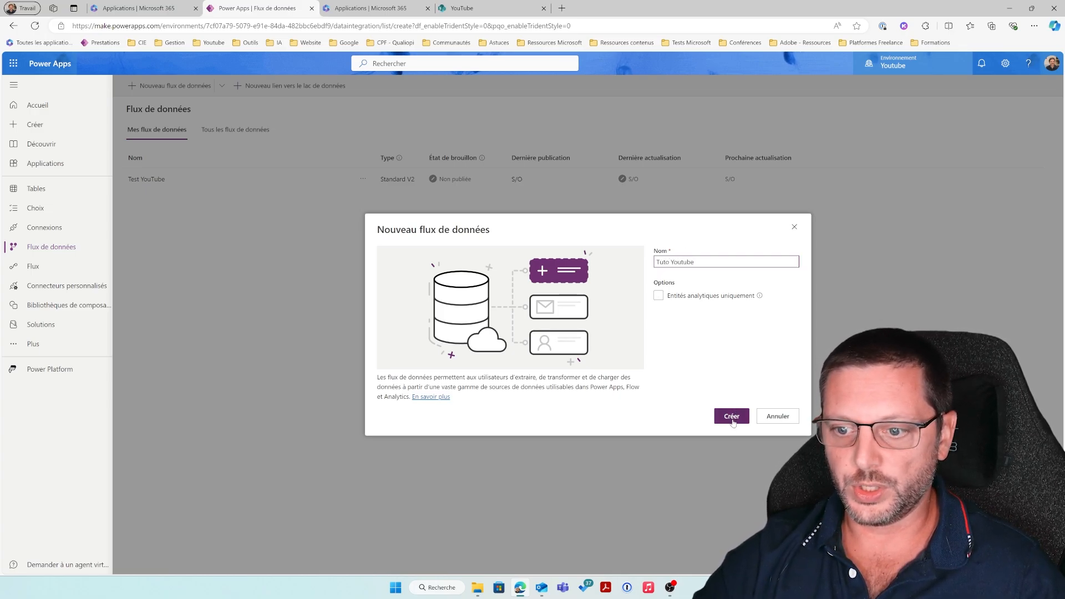
mouse_move(759, 297)
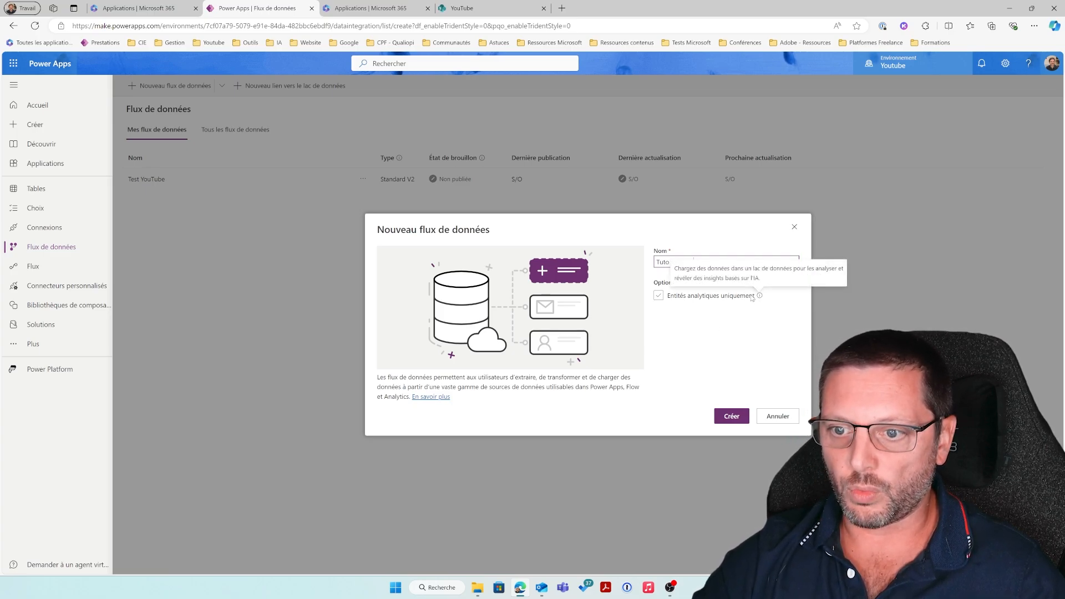
click(732, 417)
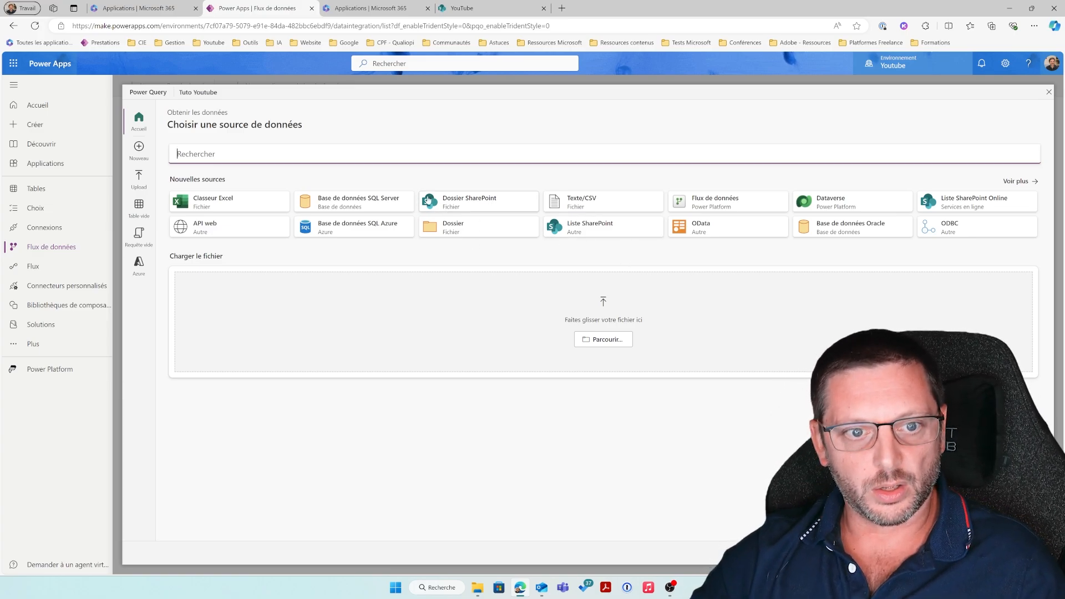
Step: Show all available data sources and look through the categories Azure, online services, Power Platform, Microsoft Fabric, database and file
click(1014, 182)
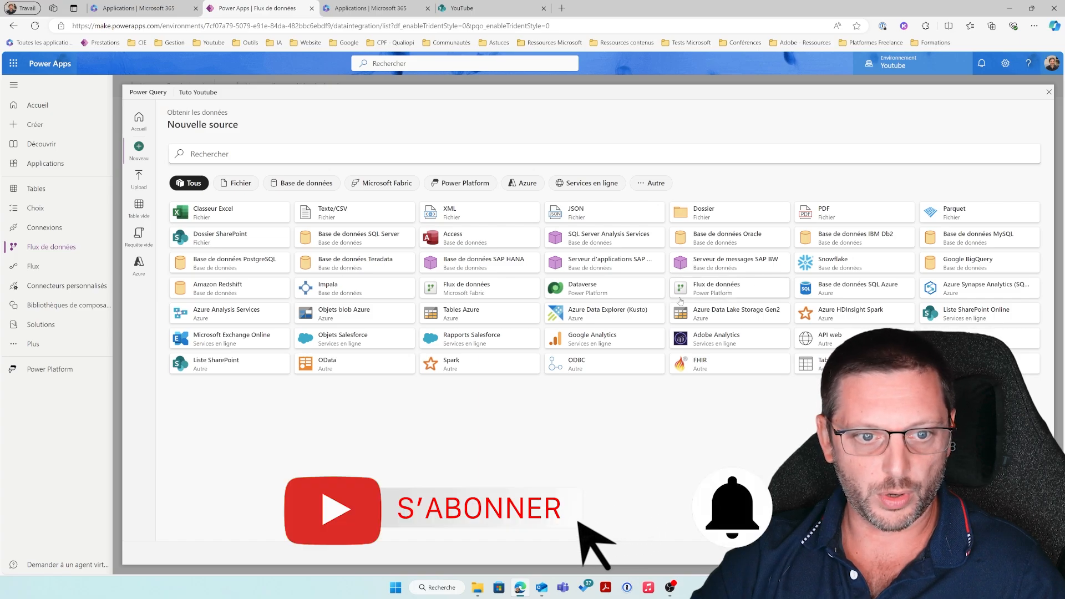
click(528, 185)
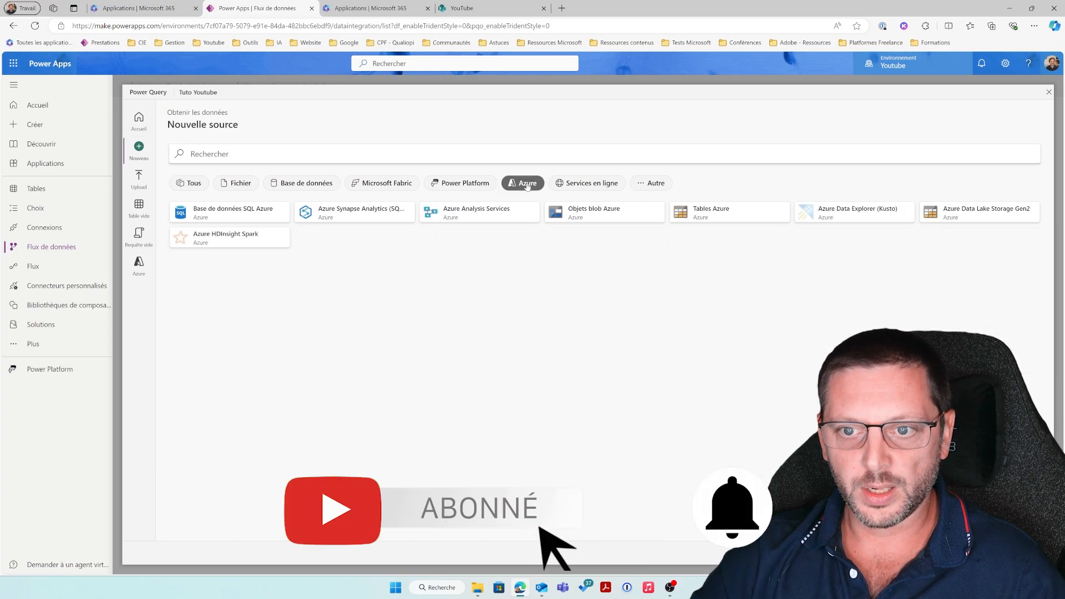
click(589, 183)
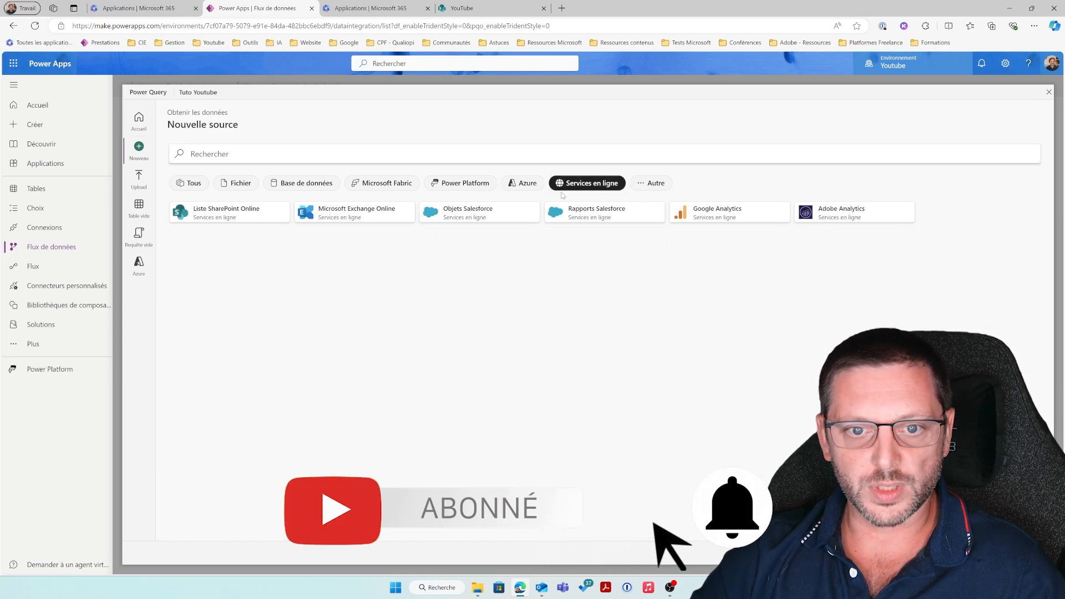
click(464, 183)
click(386, 183)
click(290, 185)
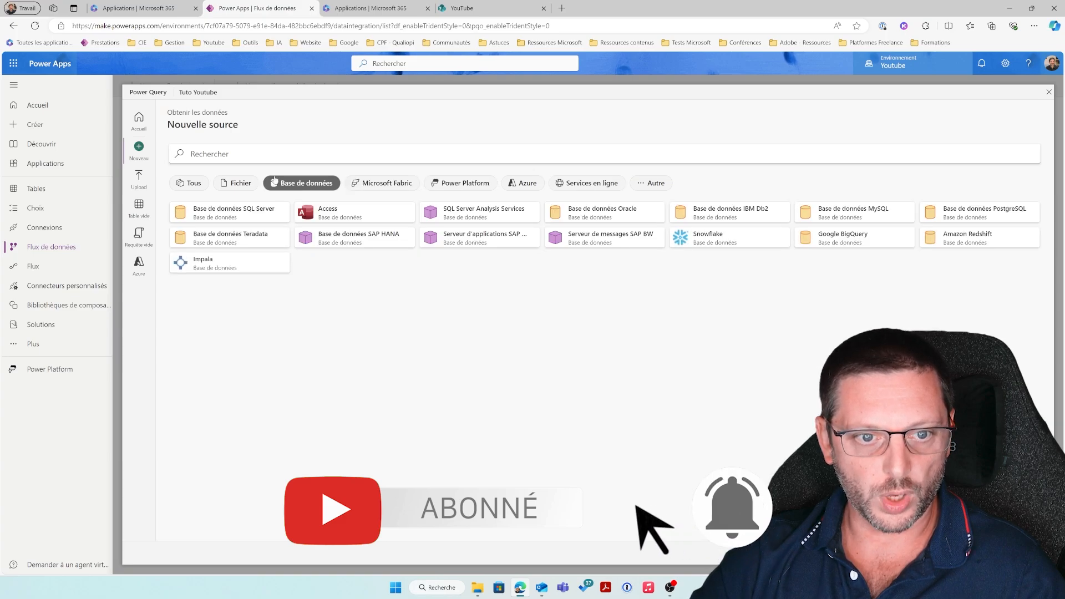
click(239, 183)
click(188, 183)
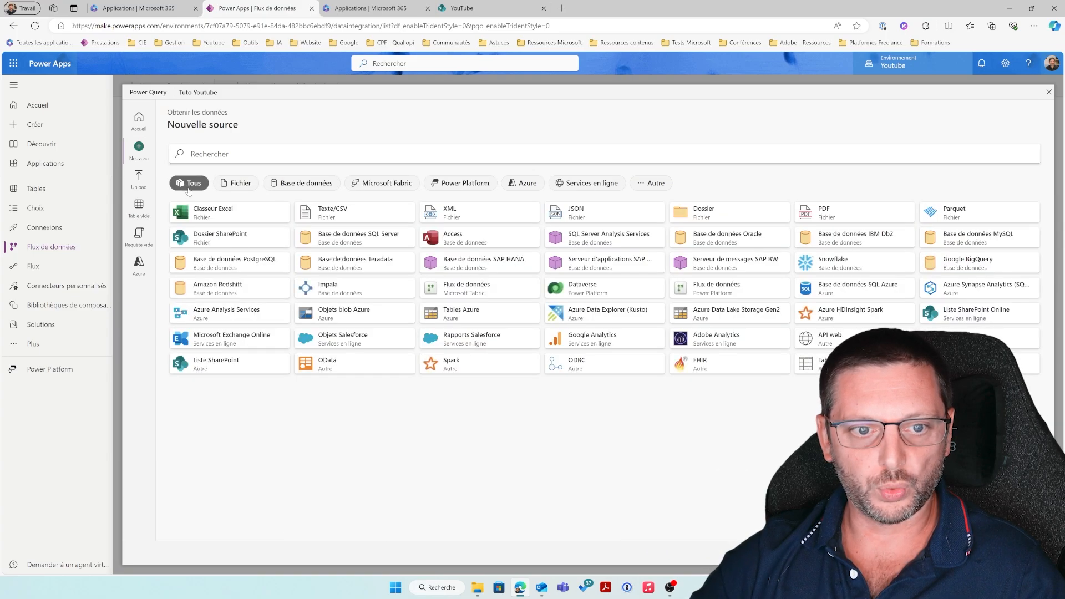
click(254, 184)
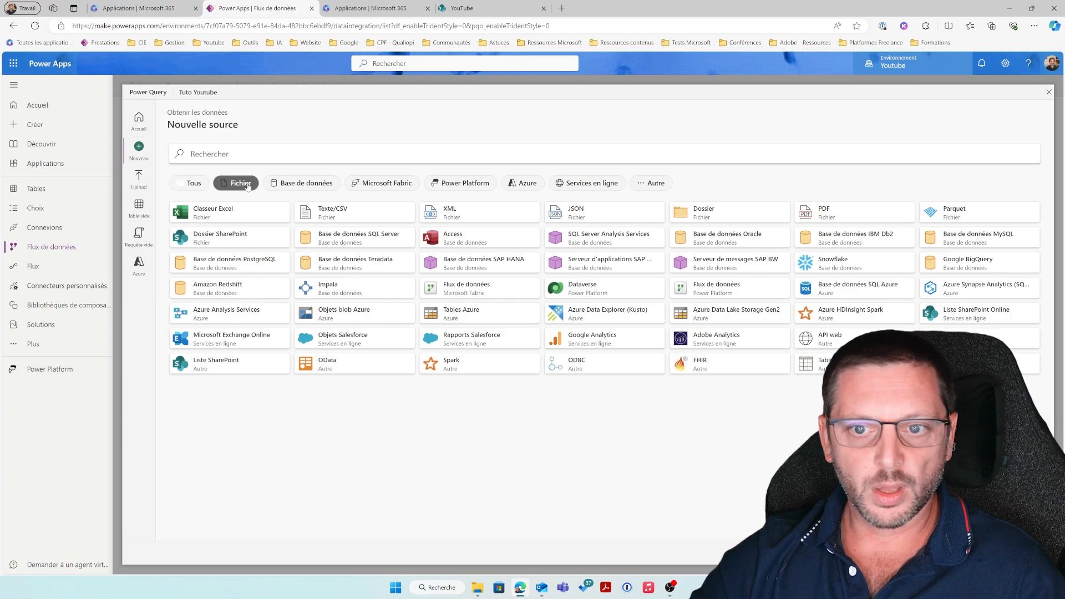
Step: Choose the SharePoint Online list from the online services as the dataflow's data source
click(594, 188)
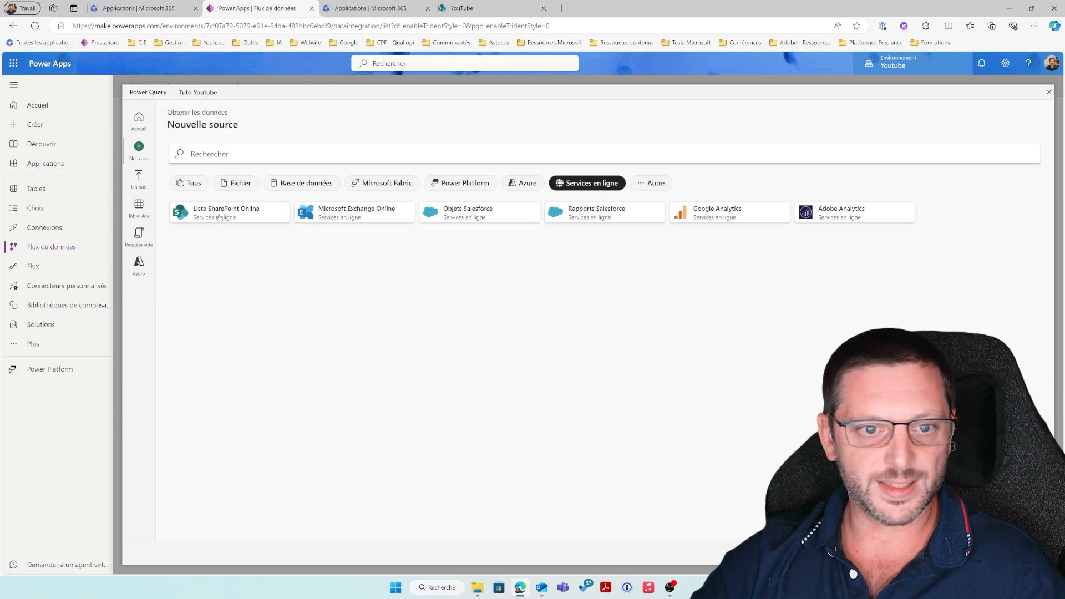
click(462, 8)
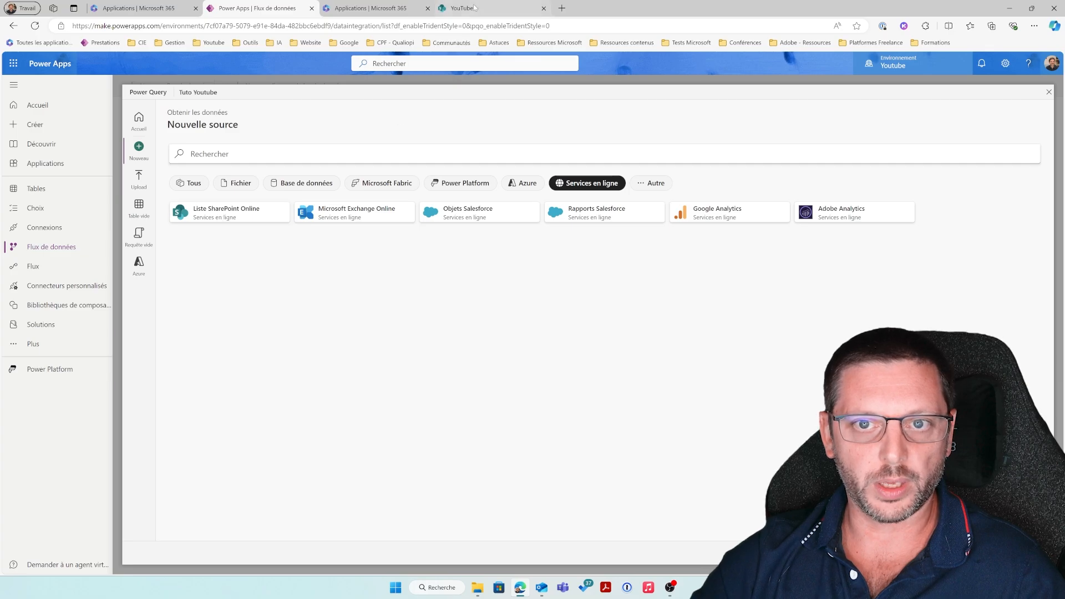
click(261, 8)
click(255, 216)
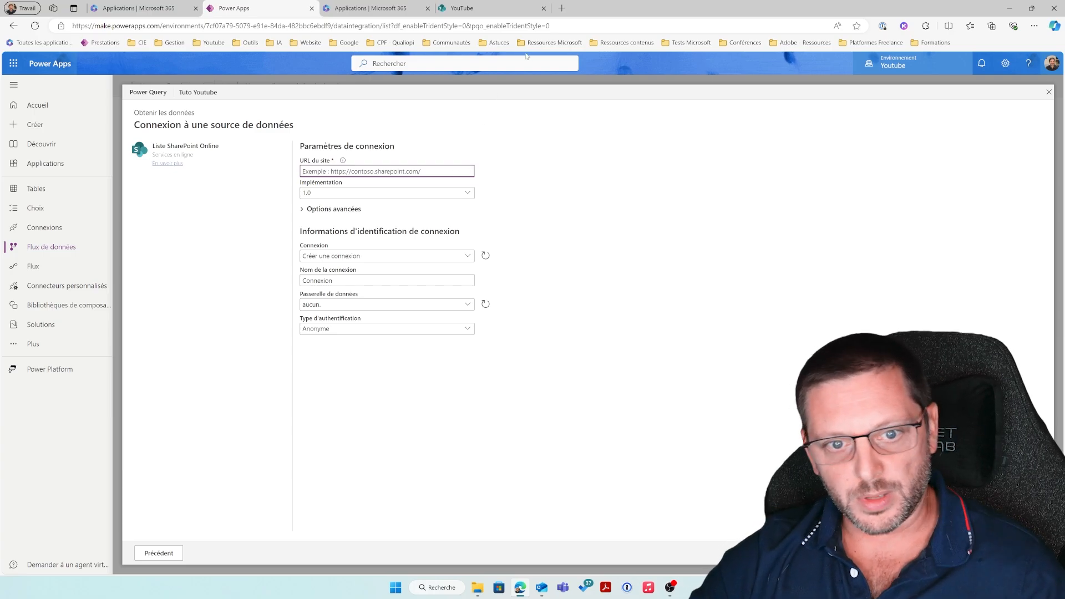
click(461, 8)
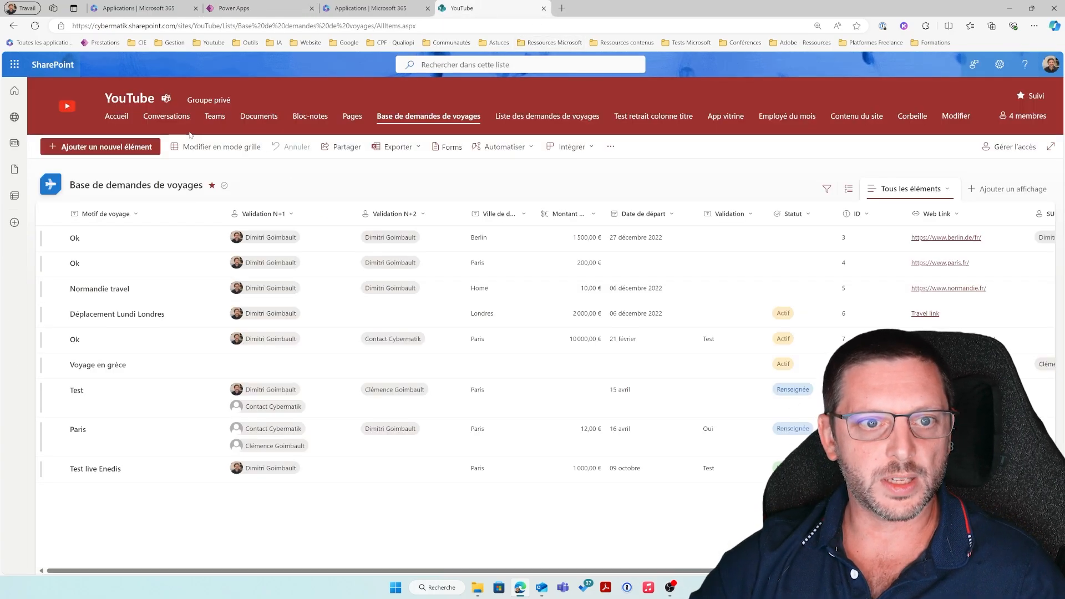
click(221, 25)
drag(221, 26, 69, 28)
key(ctrl+c)
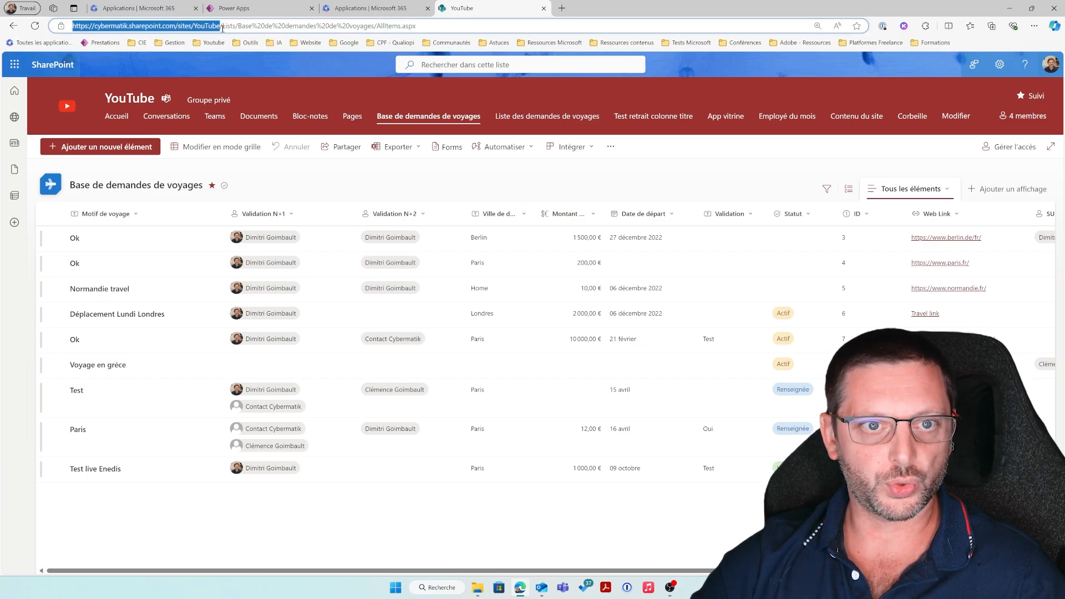
Step: Return to Power Apps, paste the copied address as the connection's site URL and continue to the data selection
click(257, 12)
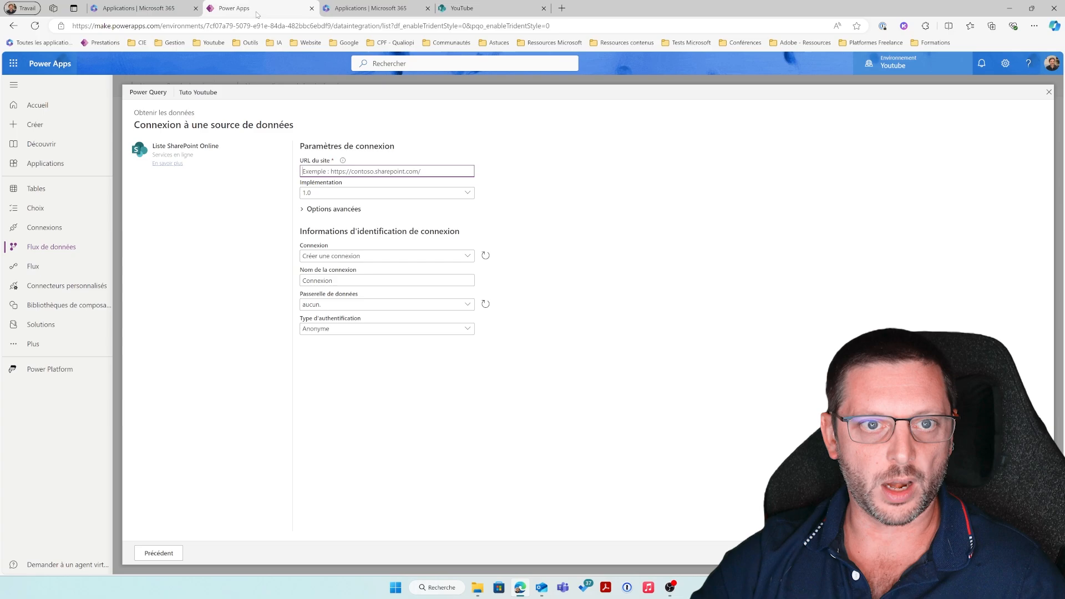
click(392, 172)
key(ctrl+v)
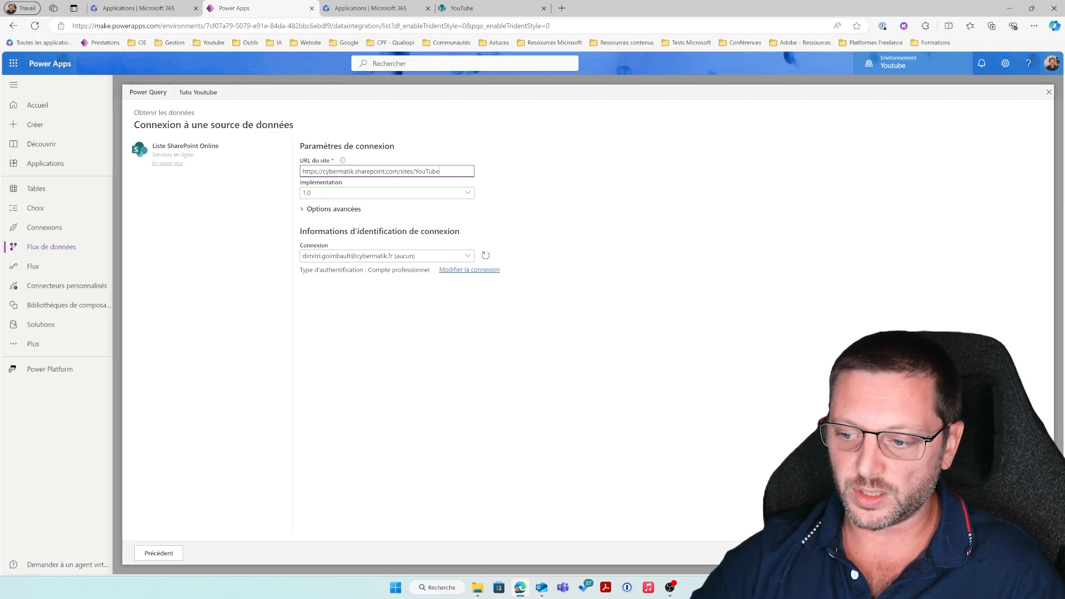
click(1021, 553)
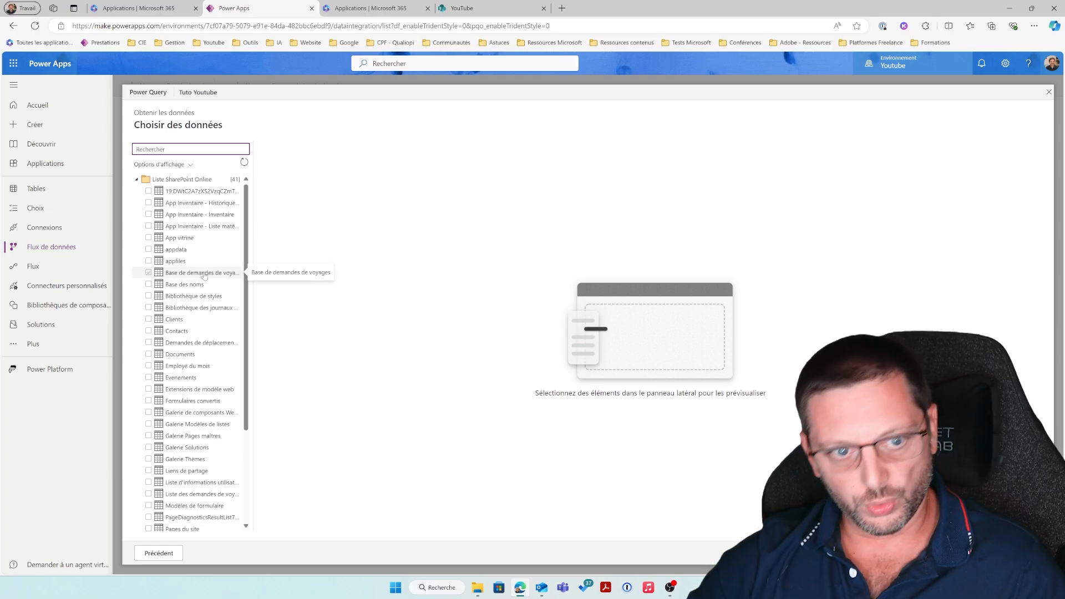
Step: Select the Base de demandes de voyages list as the data to import, look through its column preview and continue to the data transformation
click(203, 273)
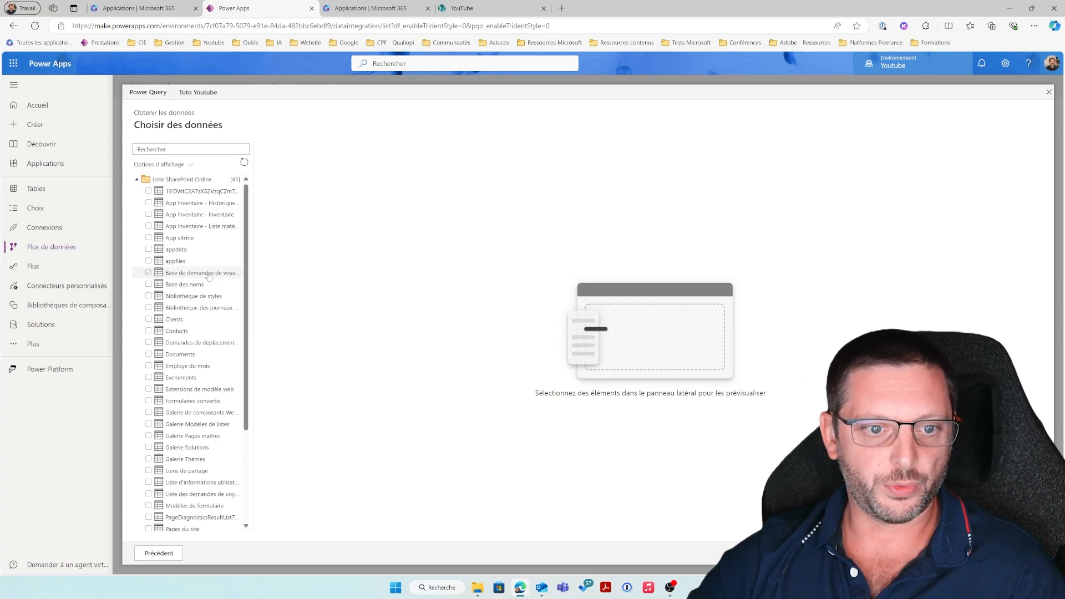
click(149, 273)
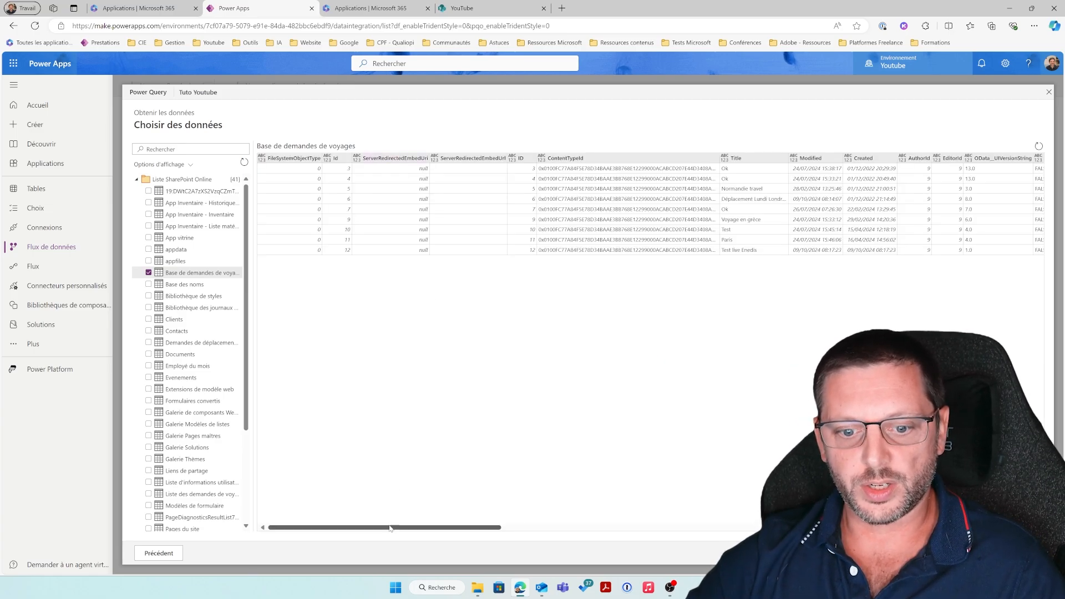
drag(393, 527, 371, 533)
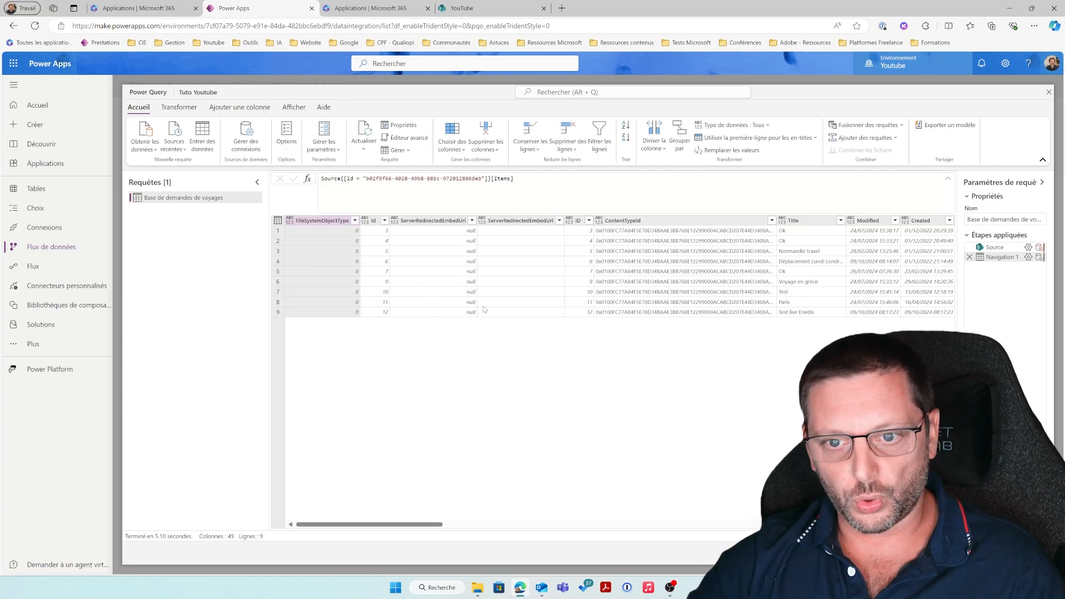
Step: Remove the first four columns of the query, from FileSystemObjectType through ServerRedirectedEmbedUrl
shift+click(531, 223)
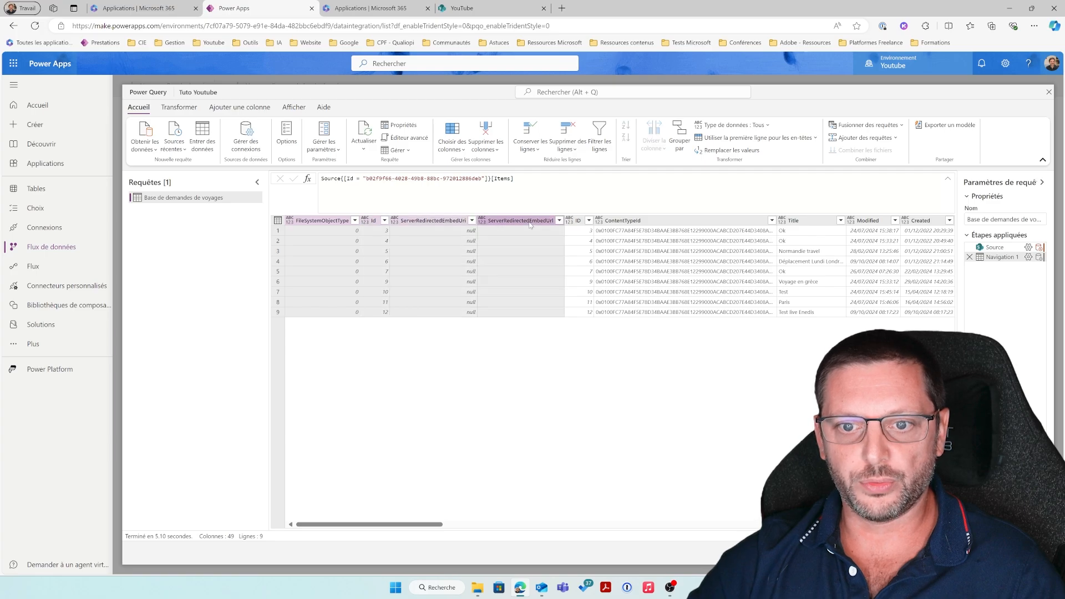
right_click(531, 223)
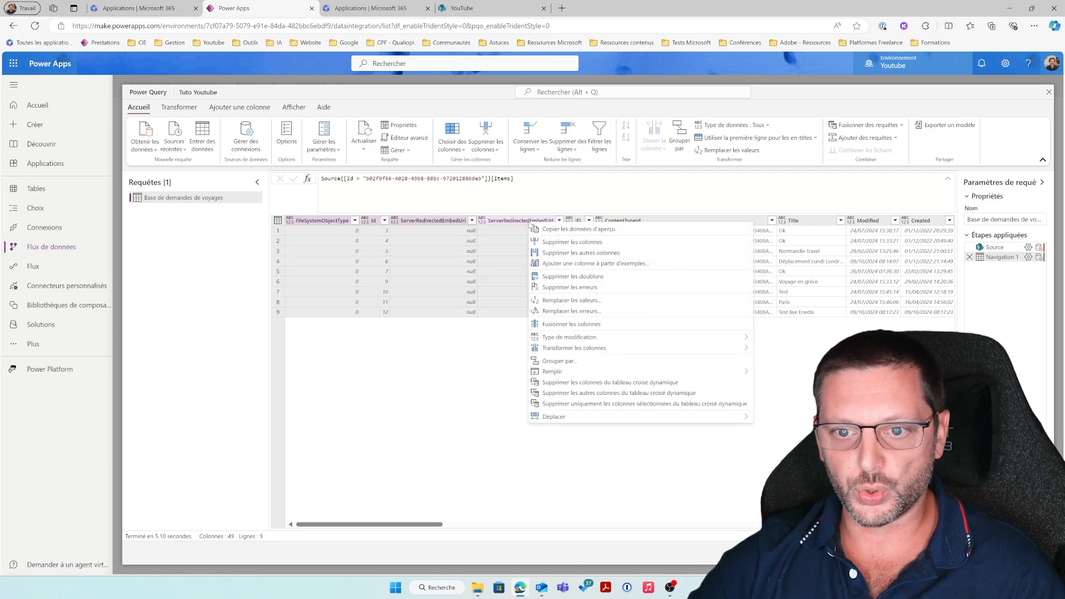
click(570, 241)
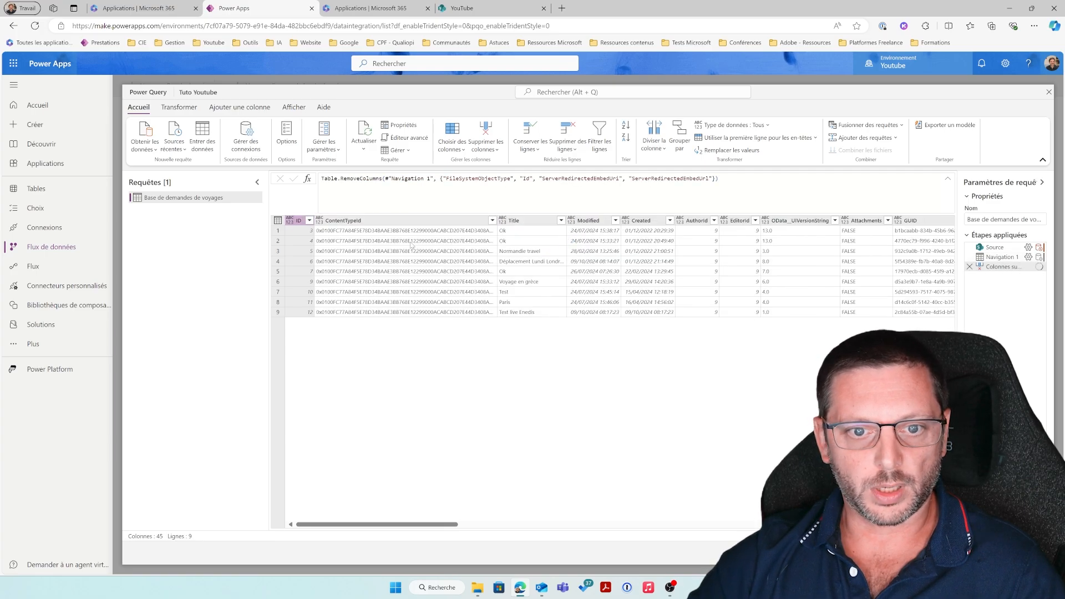
Step: Remove the ContentTypeId and Modified columns from the query, keeping ID, Title and Created
click(395, 221)
right_click(396, 221)
click(419, 238)
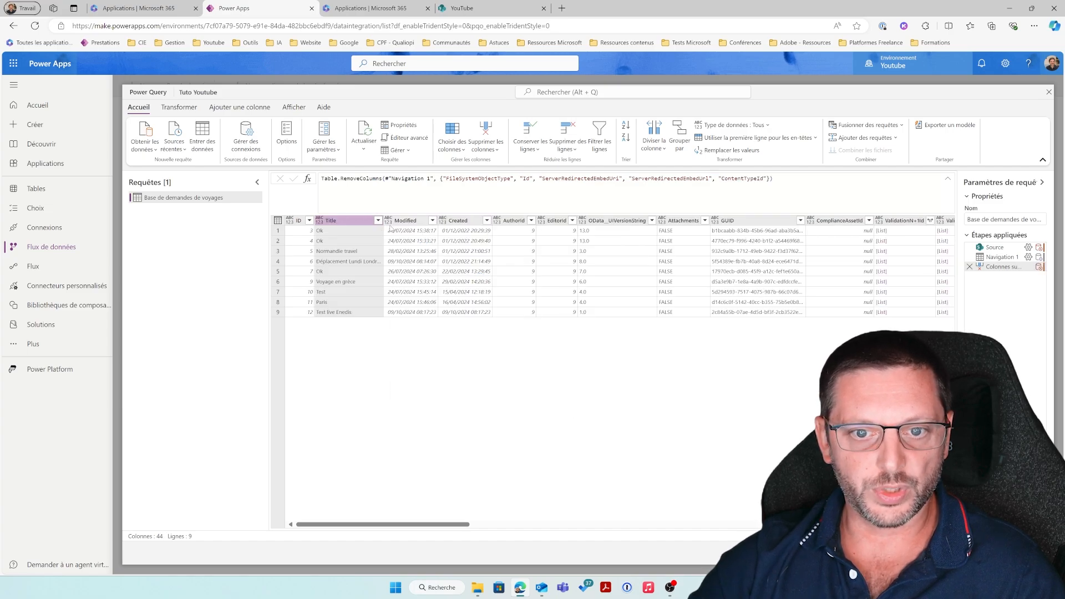
click(407, 221)
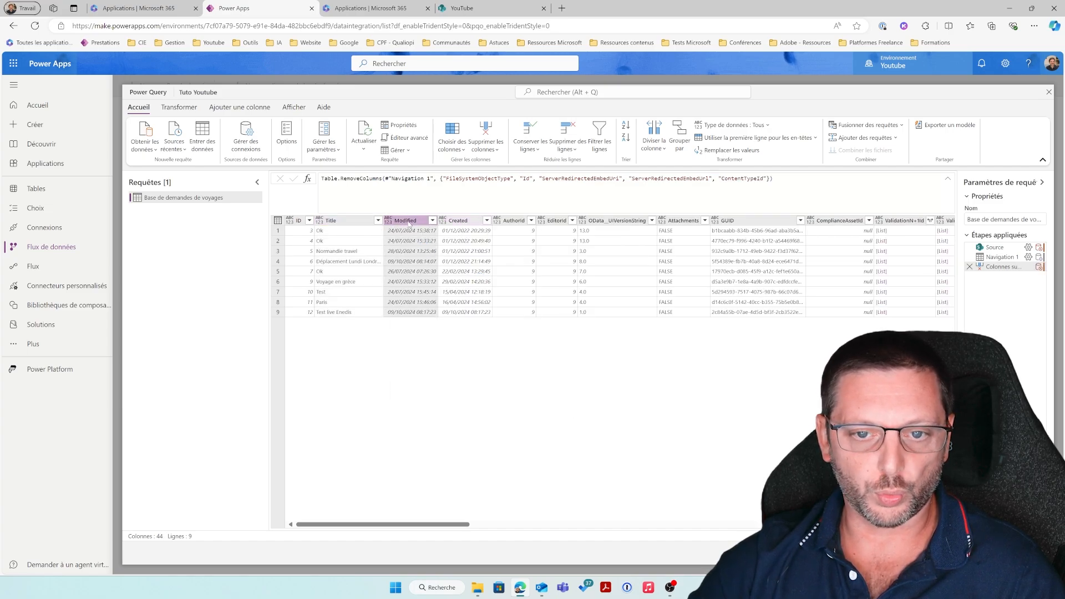
right_click(409, 222)
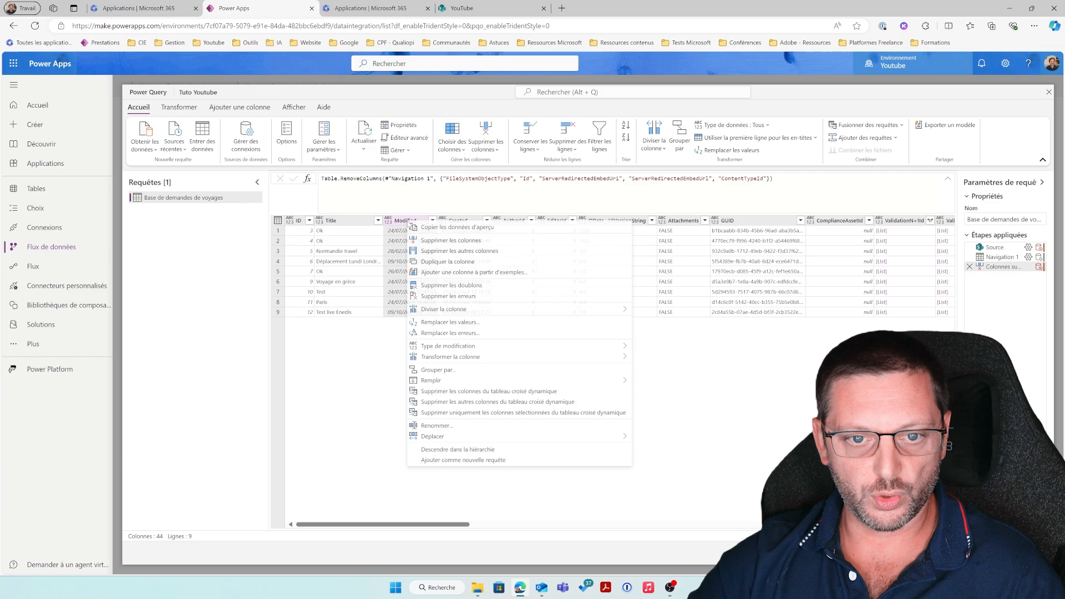
click(434, 242)
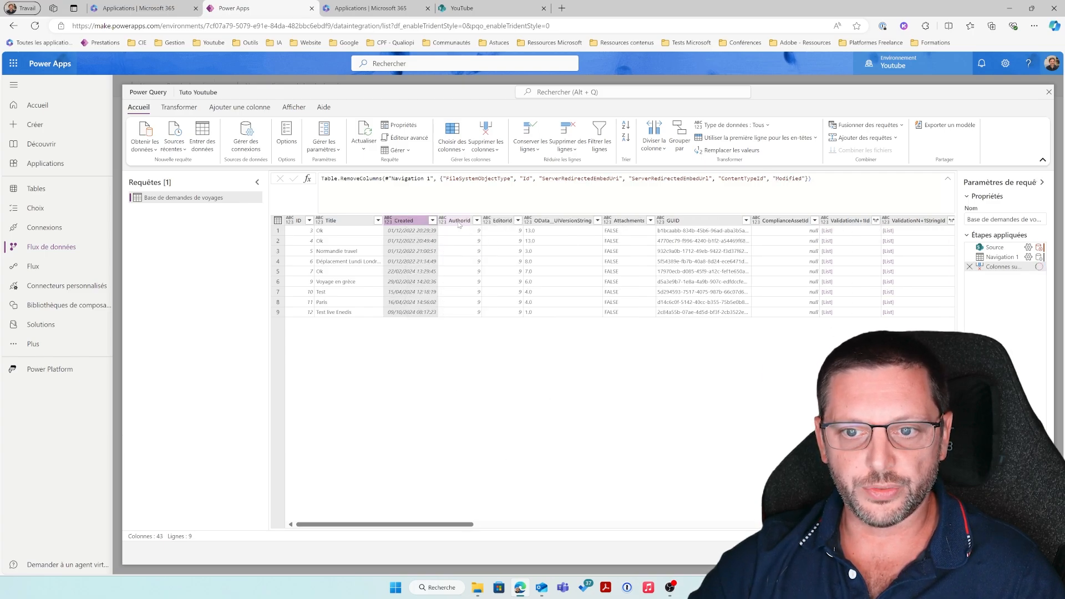
Step: Remove the consecutive columns from AuthorId through ValidationN+2StringId, including GUID, Attachments and ComplianceAssetId
click(460, 223)
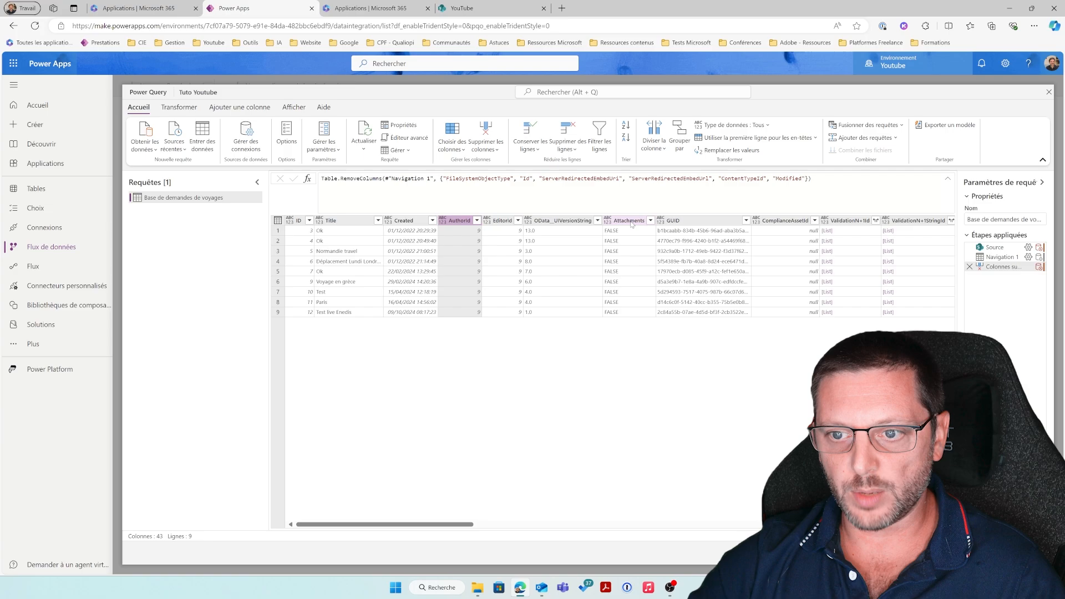
shift+click(714, 221)
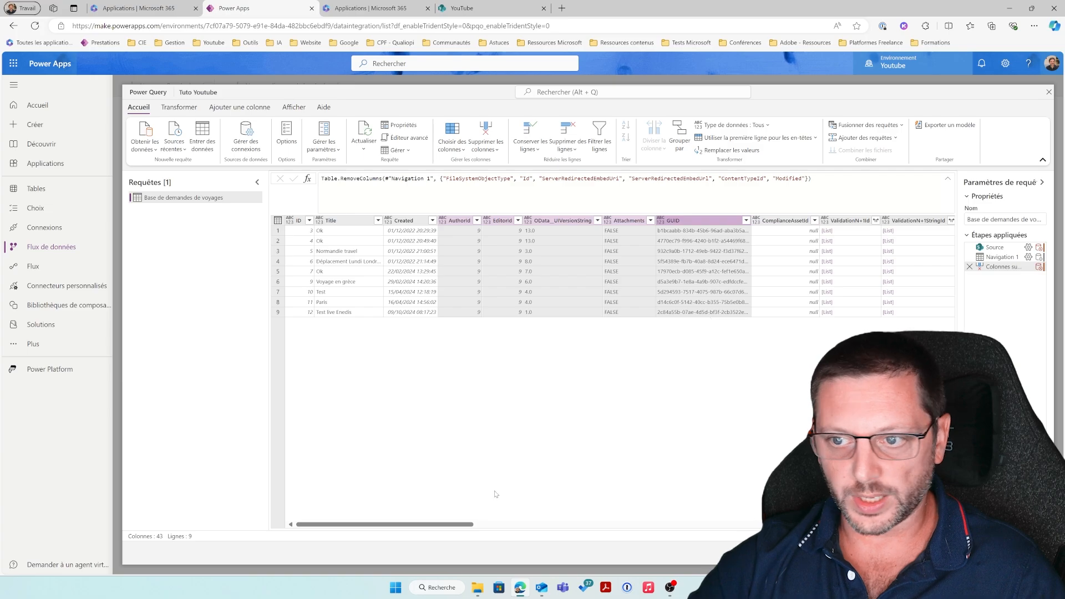
drag(444, 525, 516, 538)
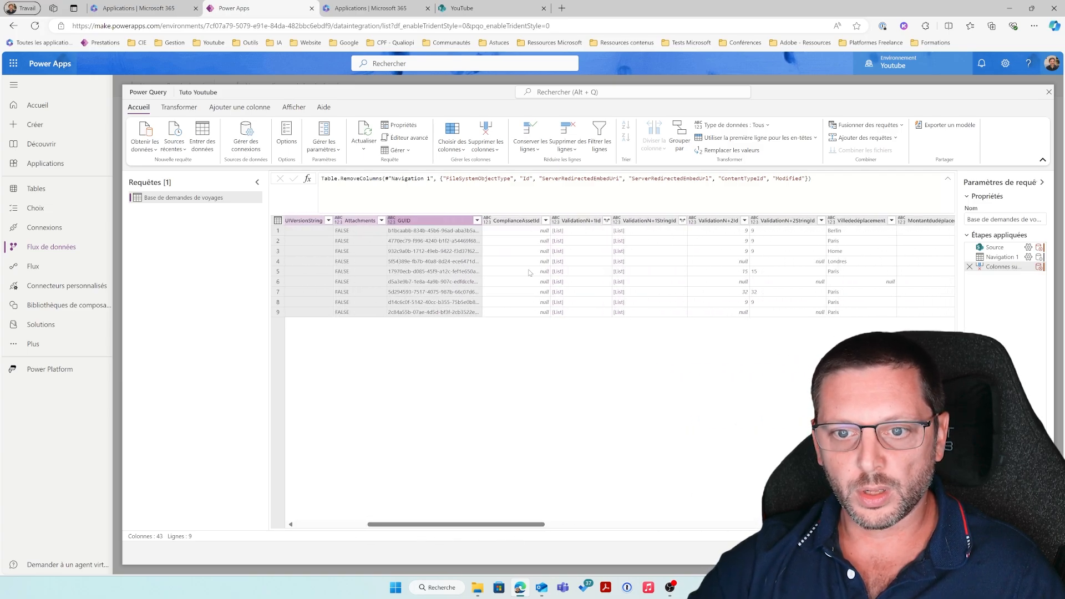
shift+click(646, 221)
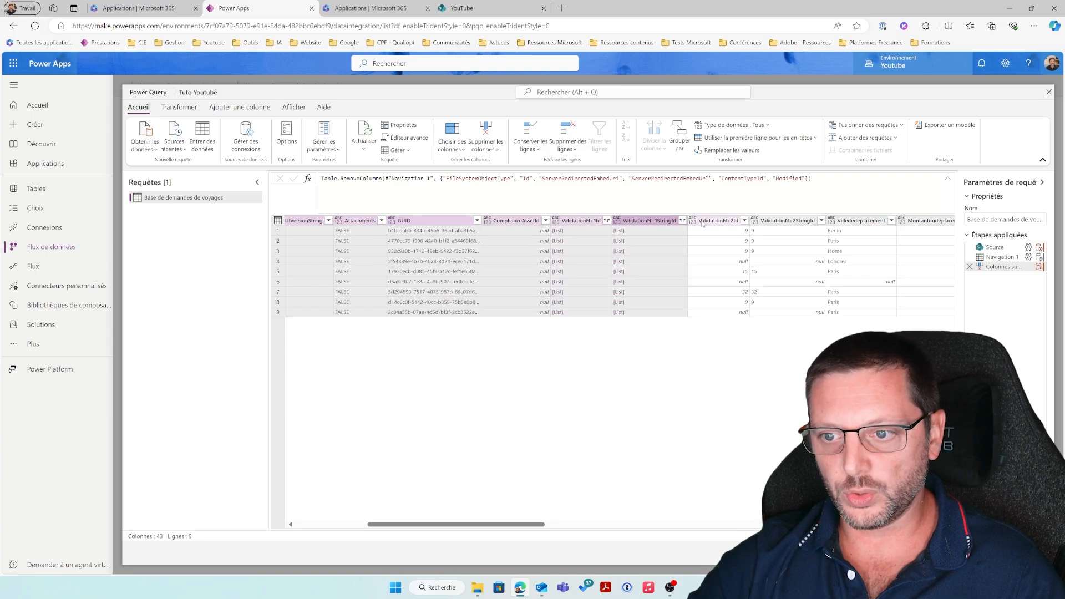
shift+click(725, 220)
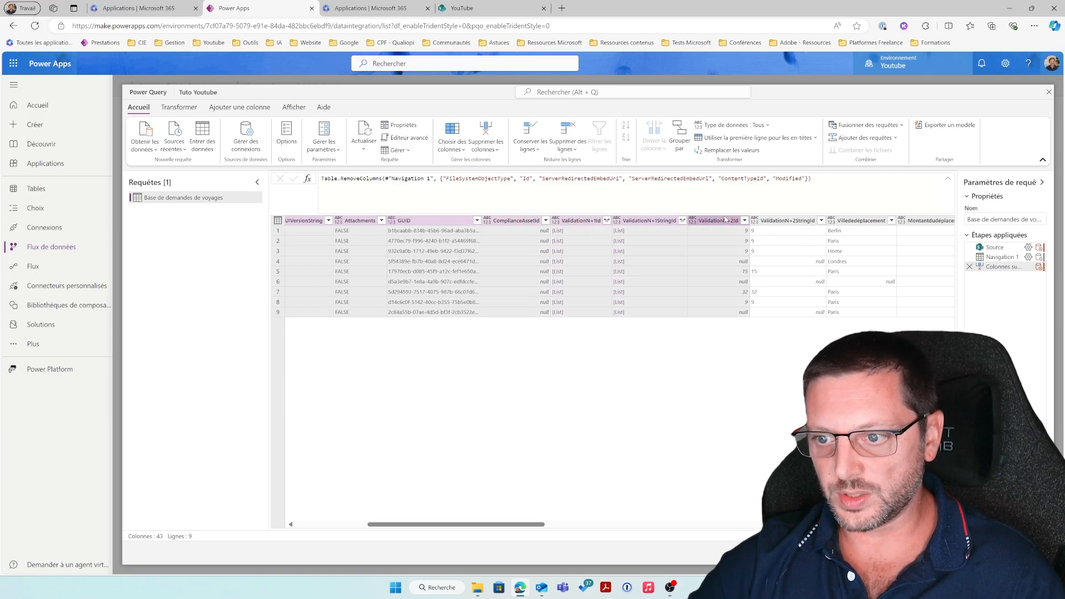
shift+click(784, 222)
right_click(785, 222)
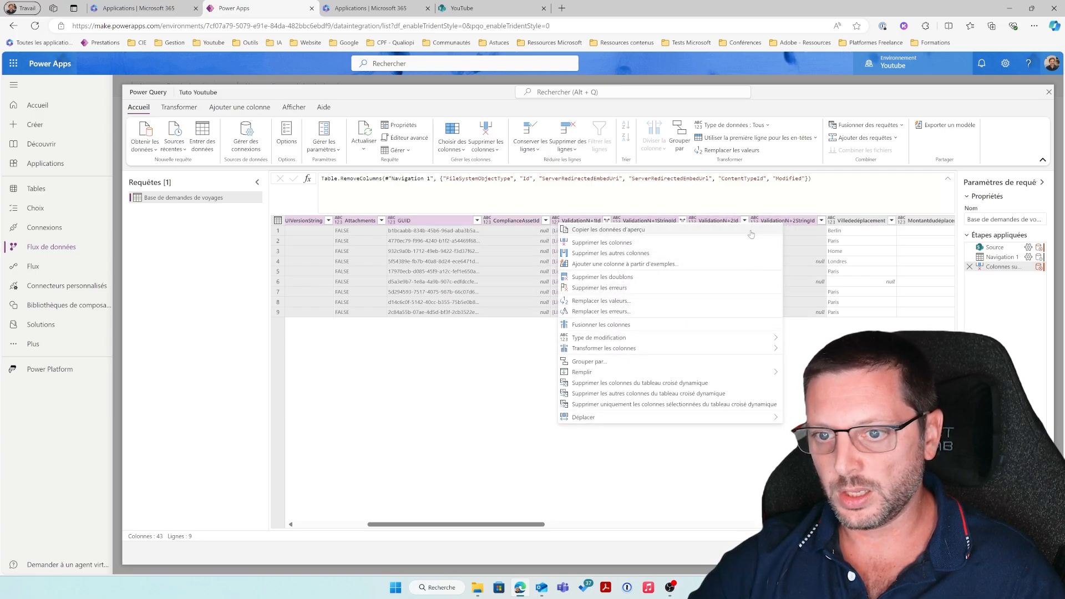
click(679, 253)
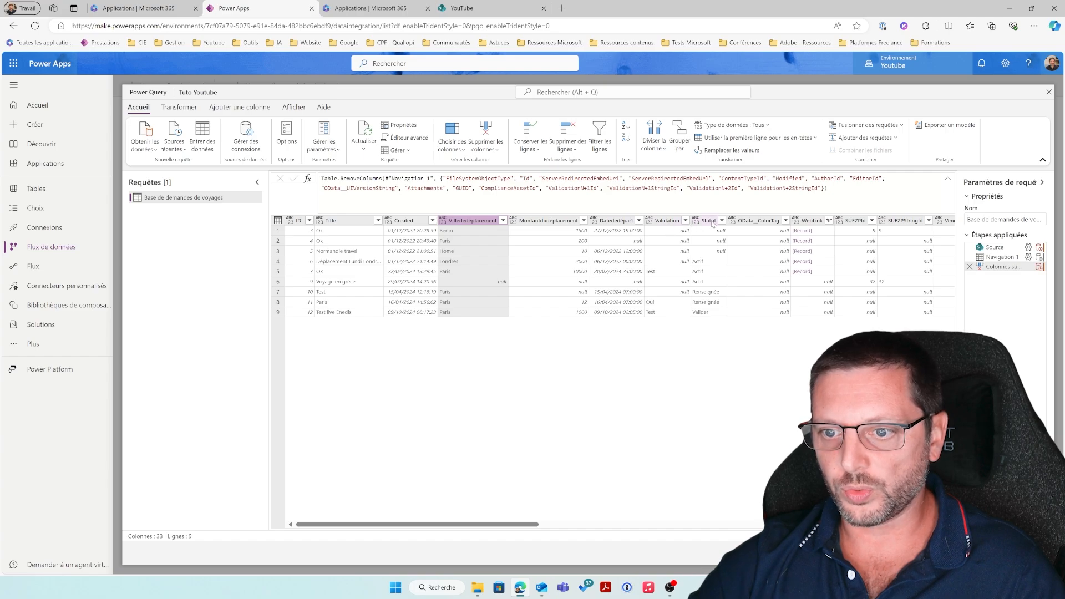
Step: Remove all columns from Statut through the last one, Vendeur, so the table ends with Validation
click(708, 222)
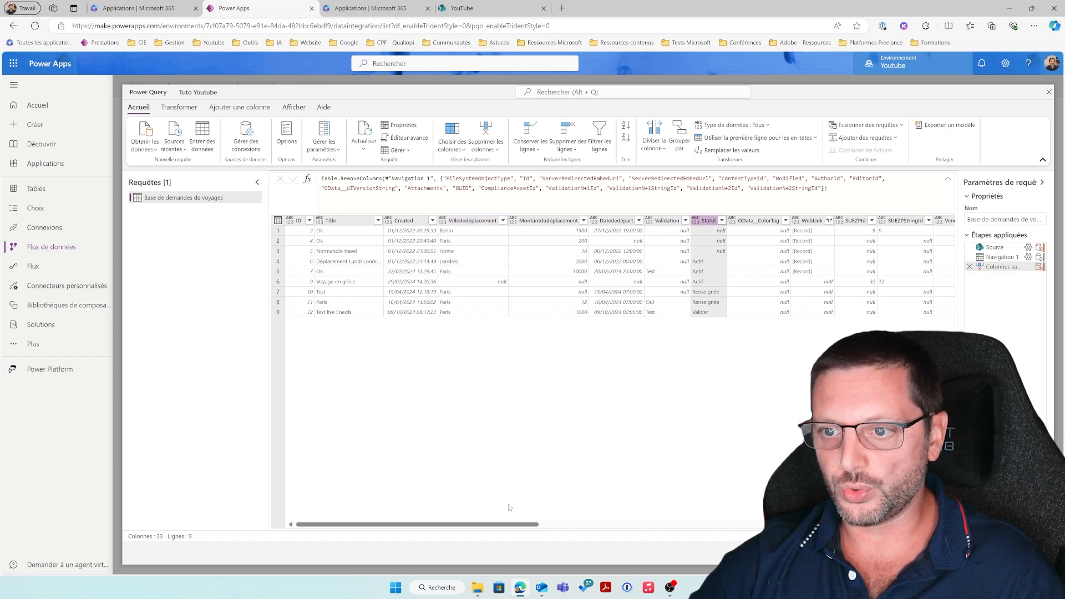
drag(492, 522, 898, 522)
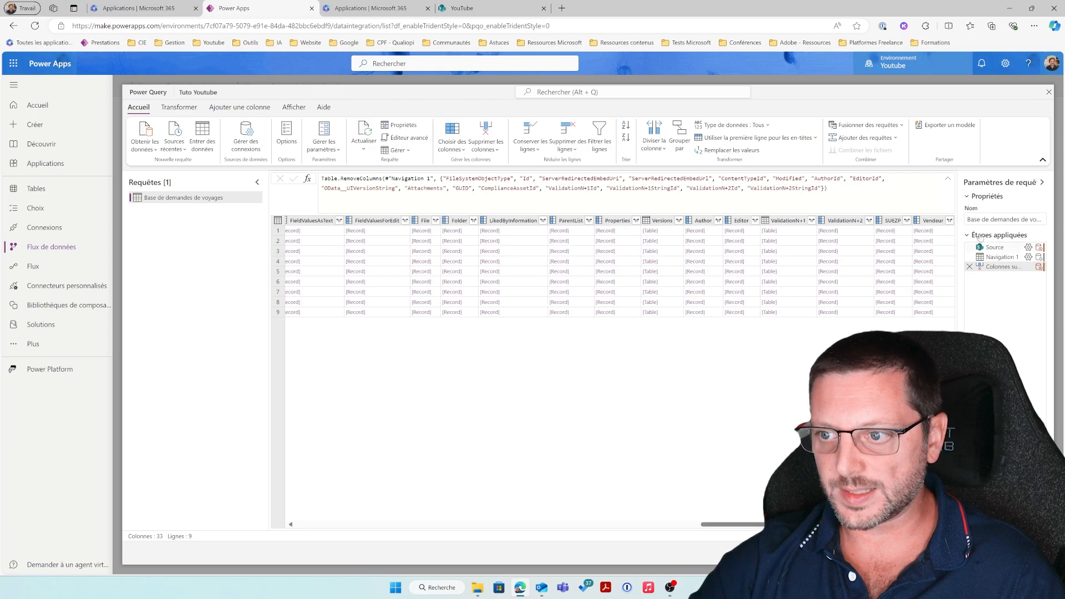
shift+click(933, 222)
right_click(931, 222)
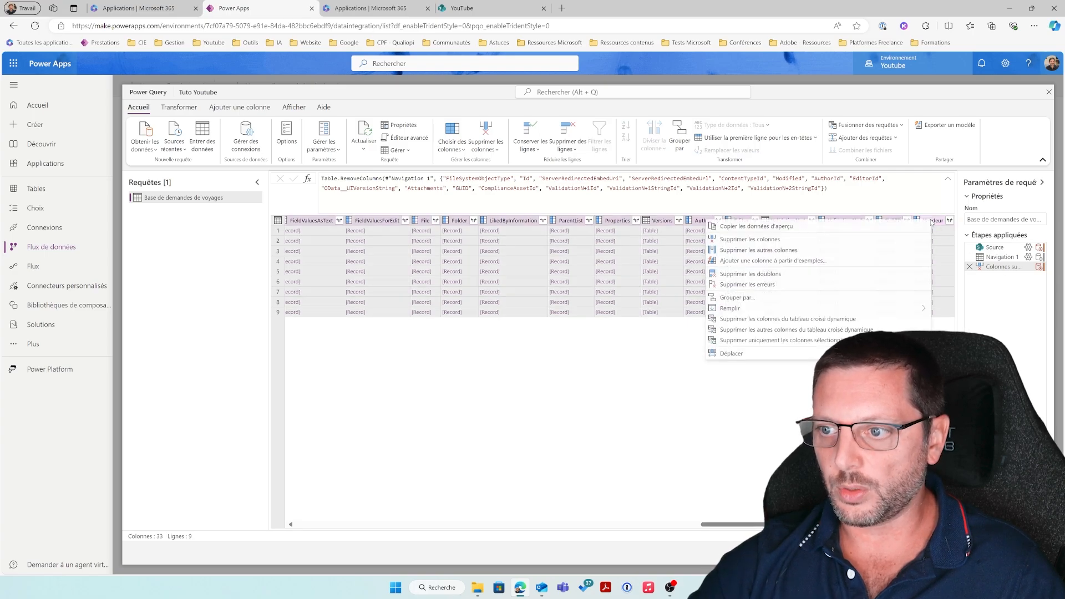
click(831, 239)
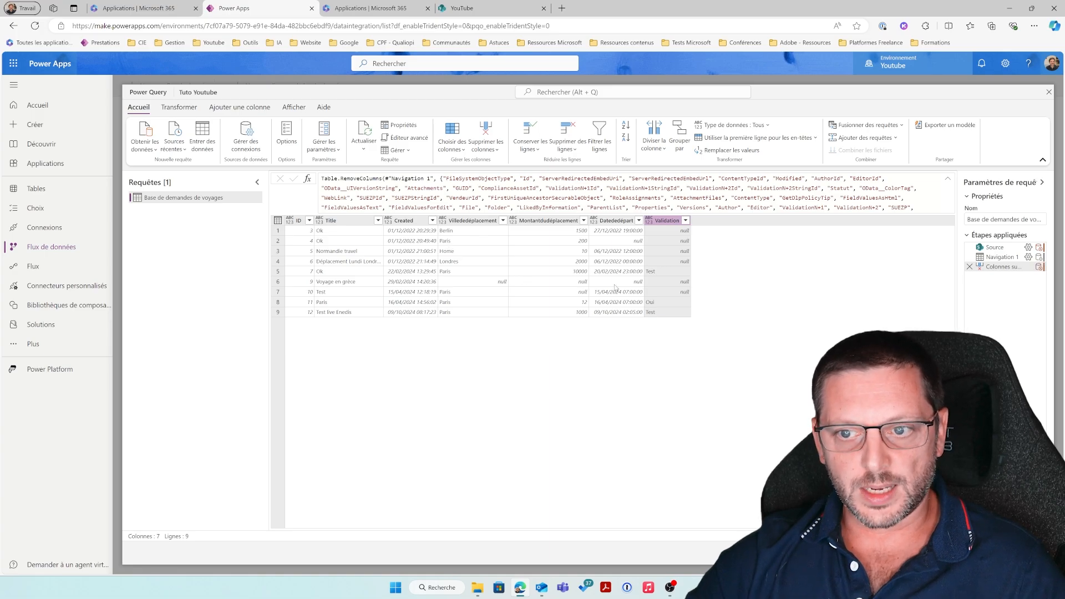
Step: Set the ID column's data type to Nombre entier and the Title column's to Texte
click(289, 221)
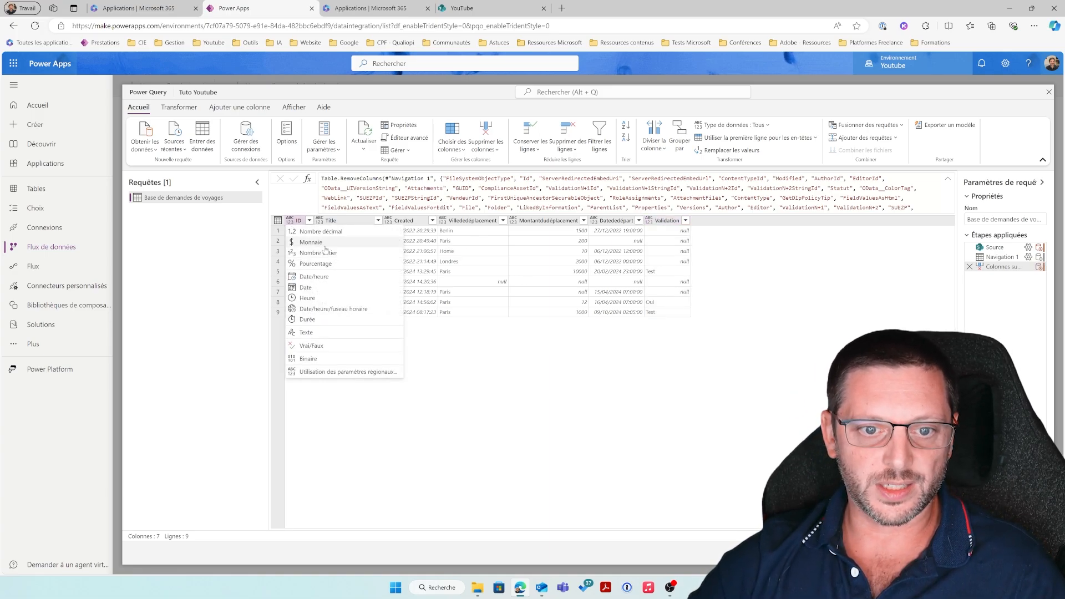
click(335, 251)
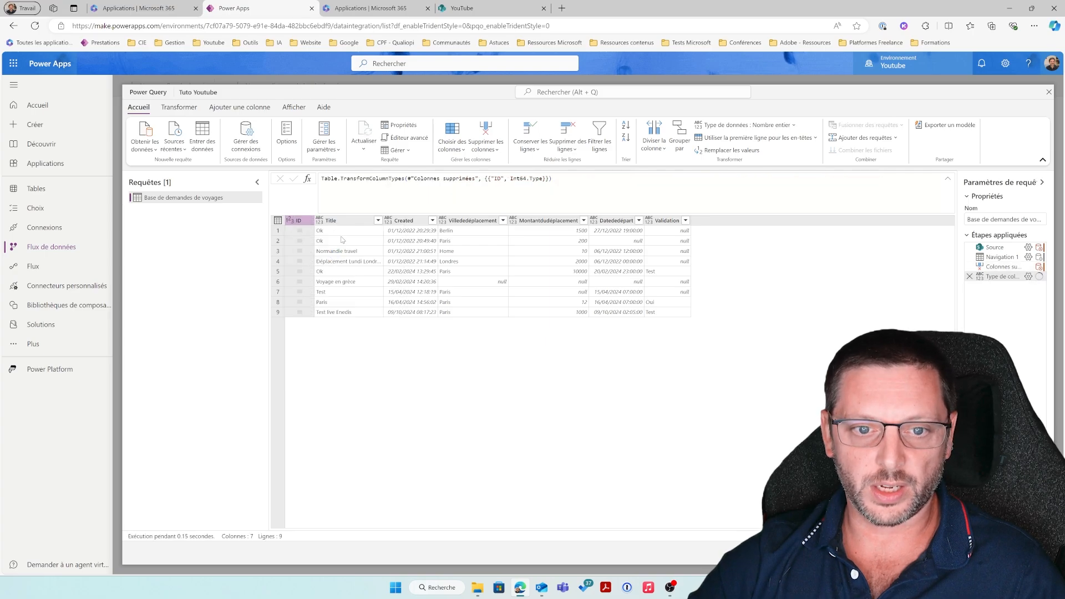
click(319, 221)
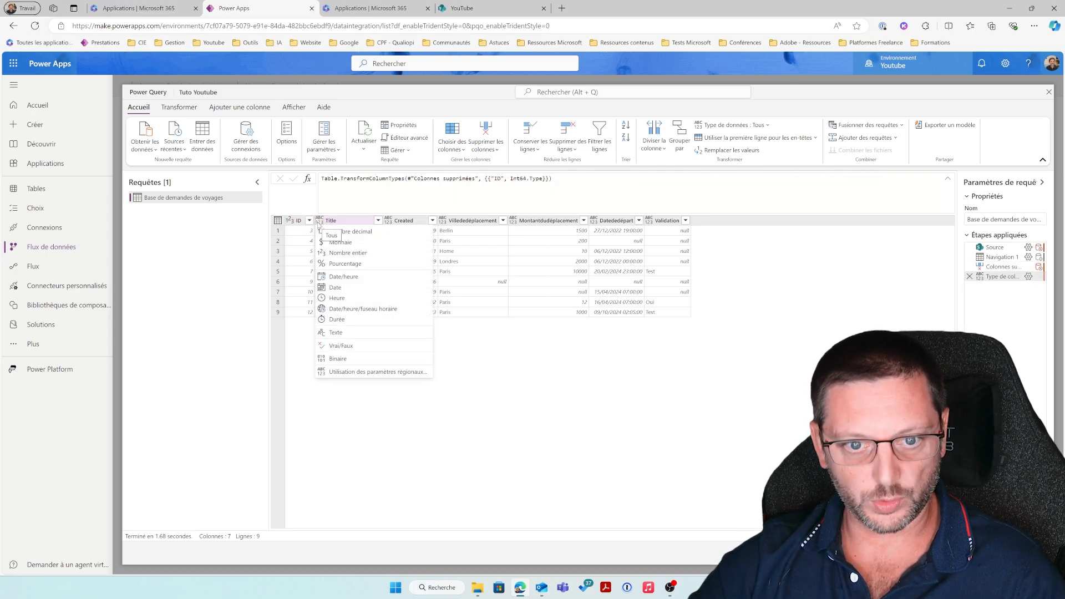
click(333, 333)
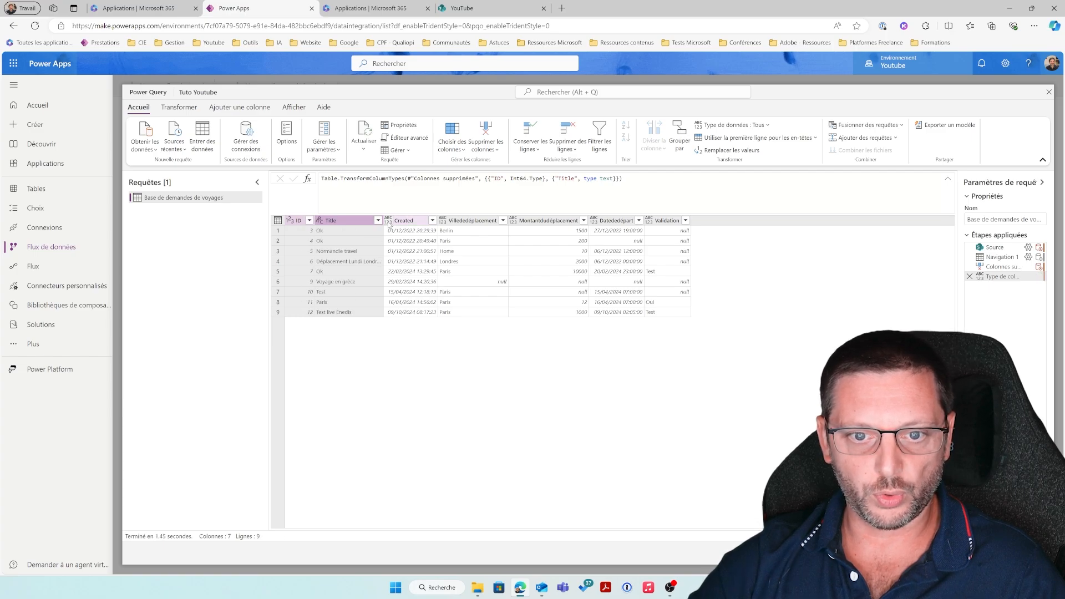
Step: Set the Created column's data type to Date/heure and the Villededéplacement column's to Texte
click(388, 220)
click(423, 269)
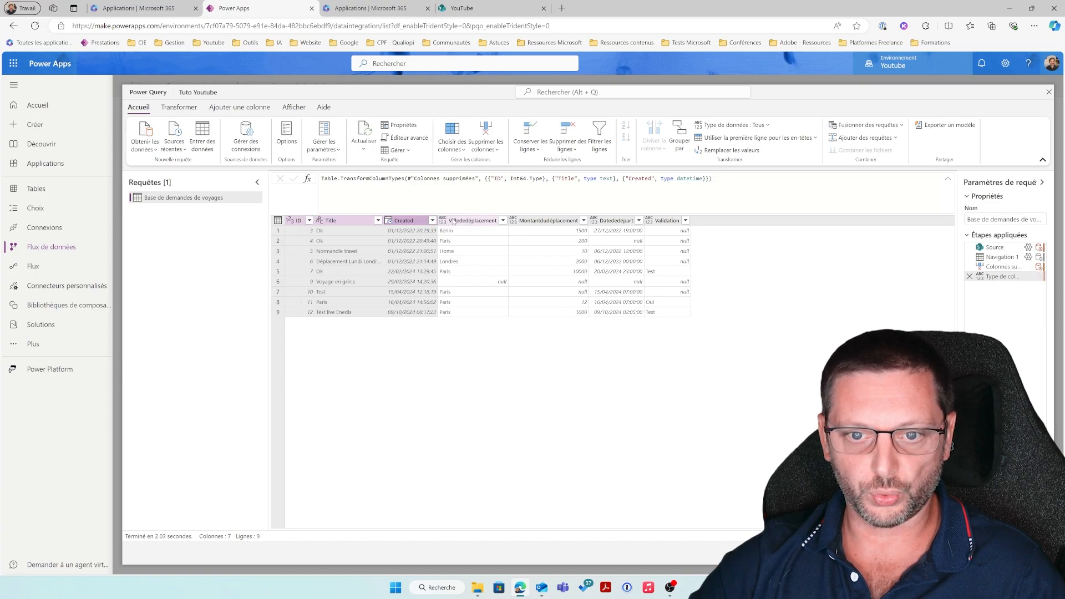
click(443, 221)
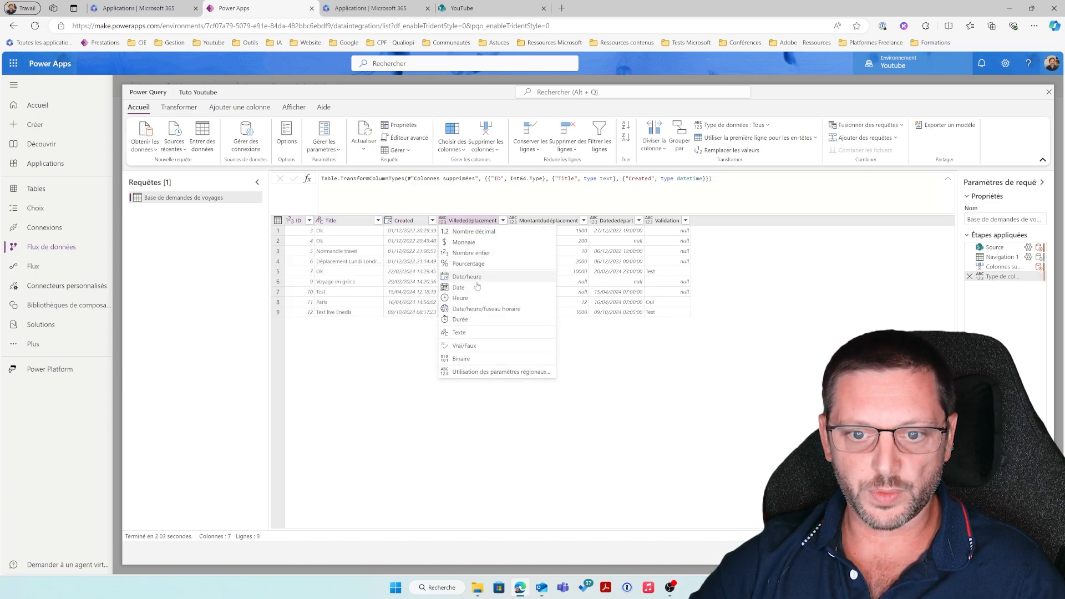
click(465, 332)
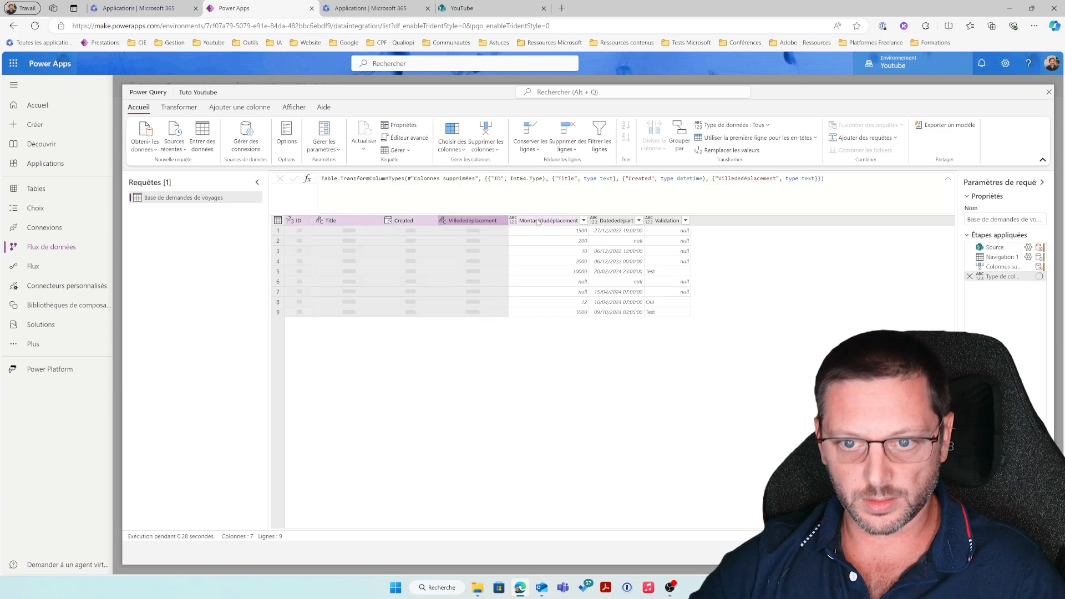
Step: Try Monnaie as the Montantdudéplacement column's data type, and replace it with Nombre décimal
click(514, 221)
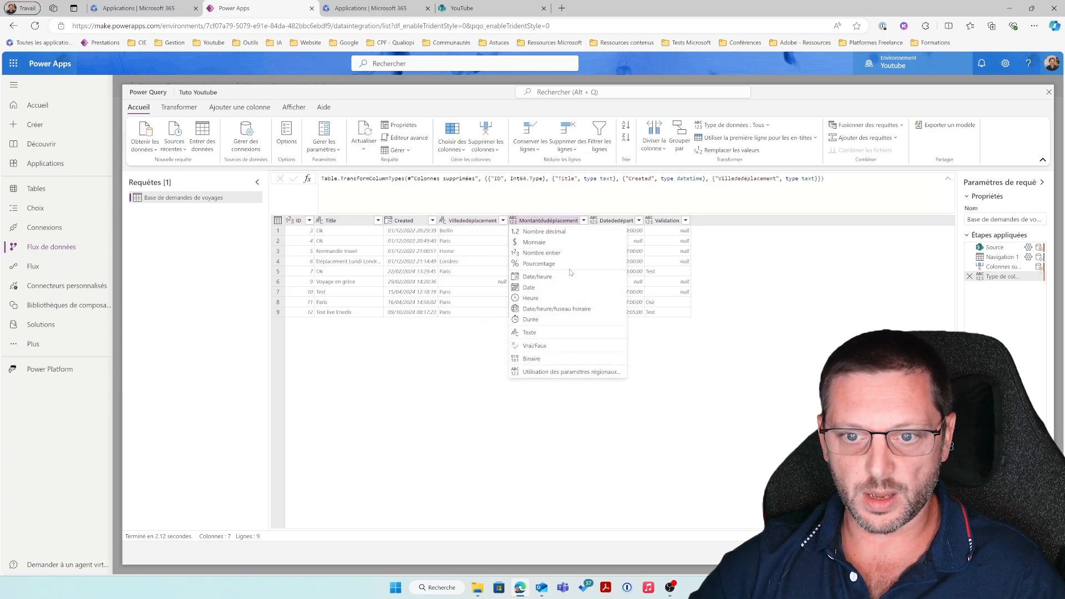
click(554, 243)
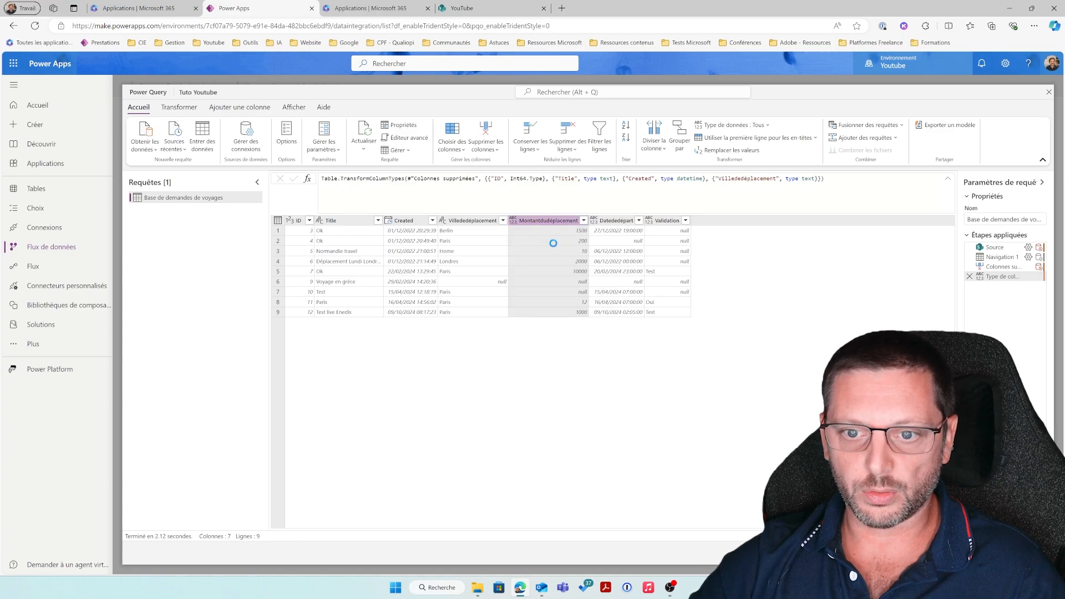
click(516, 222)
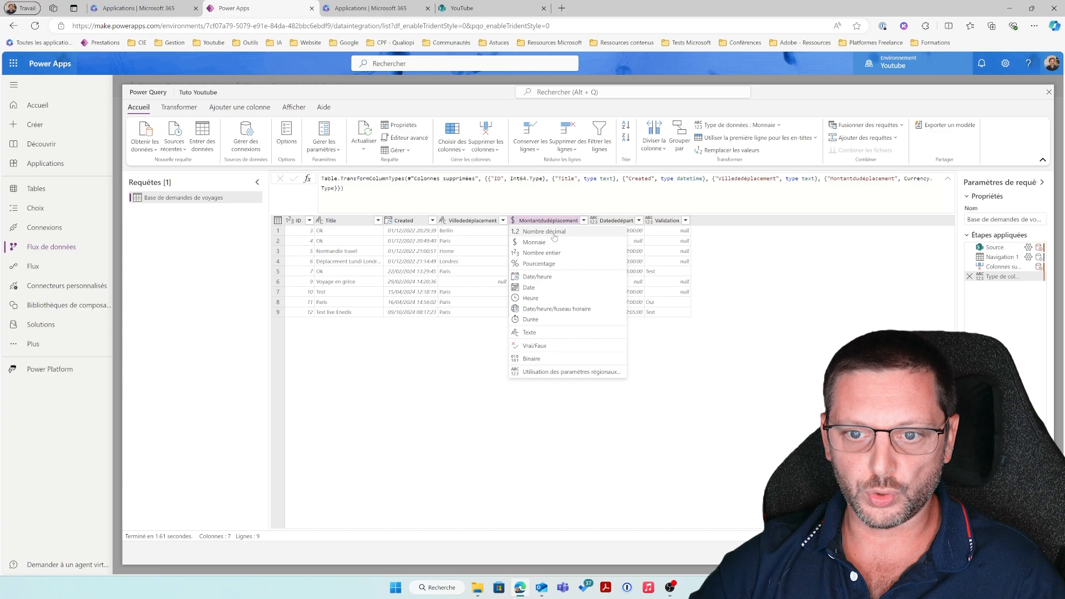
click(556, 234)
click(529, 338)
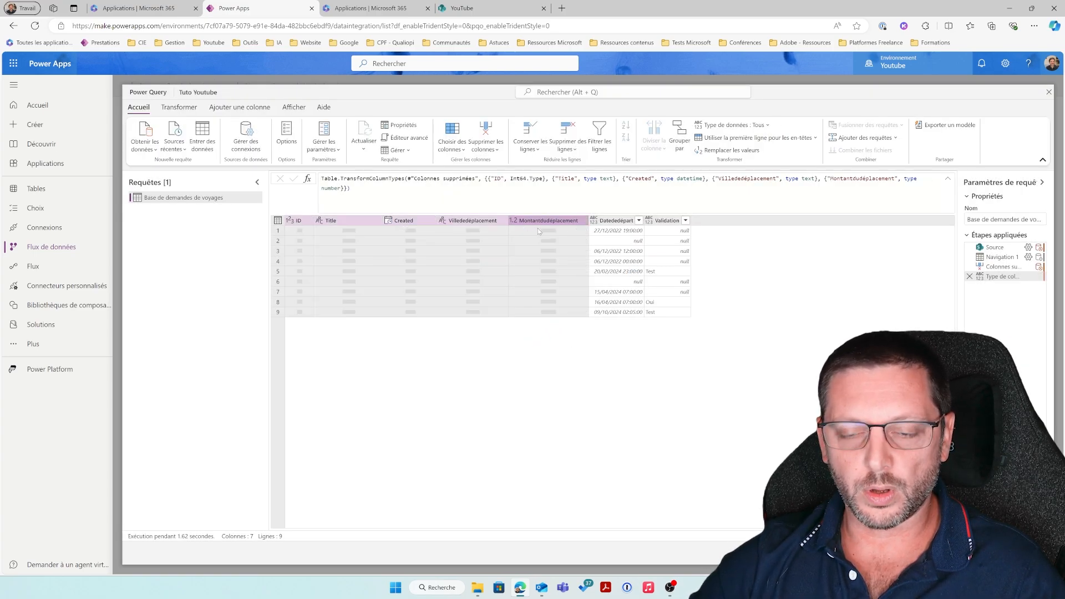
Step: Set the Datededépart column's data type to Date/heure and the Validation column's to Texte
click(594, 221)
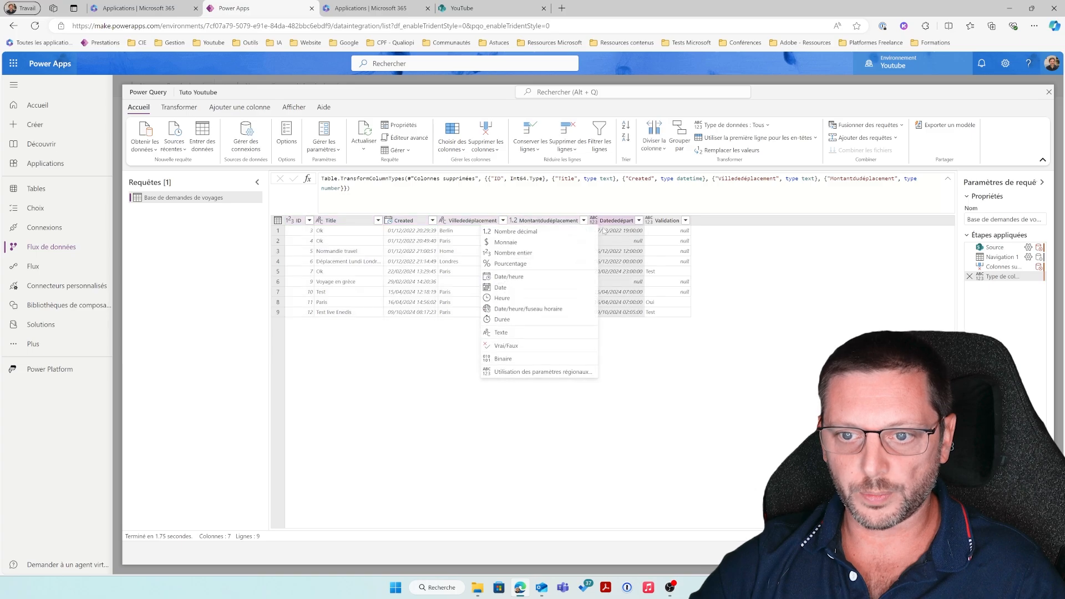
click(526, 282)
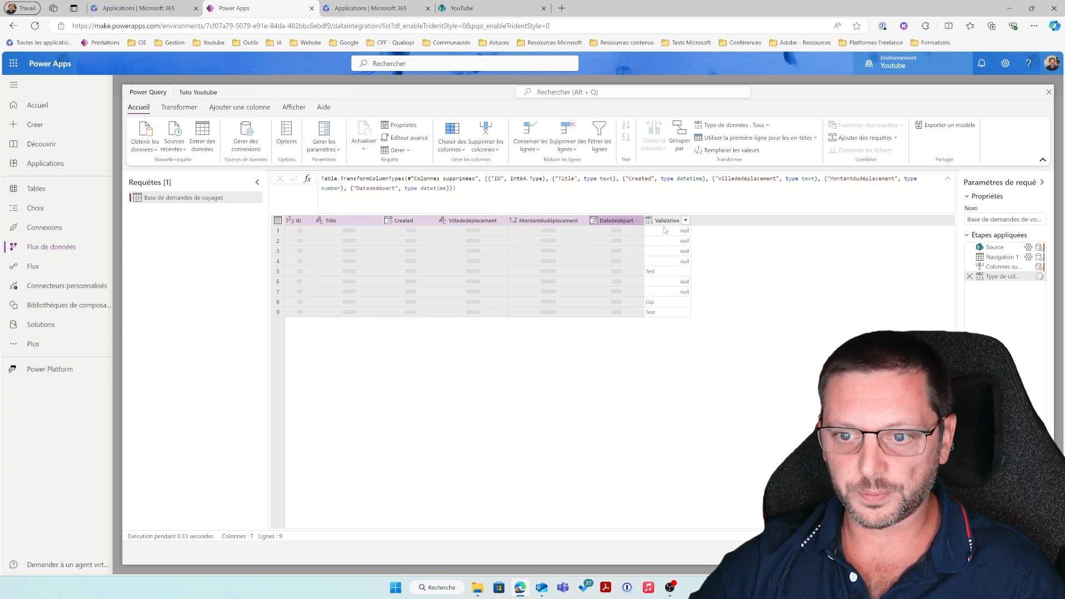
click(648, 221)
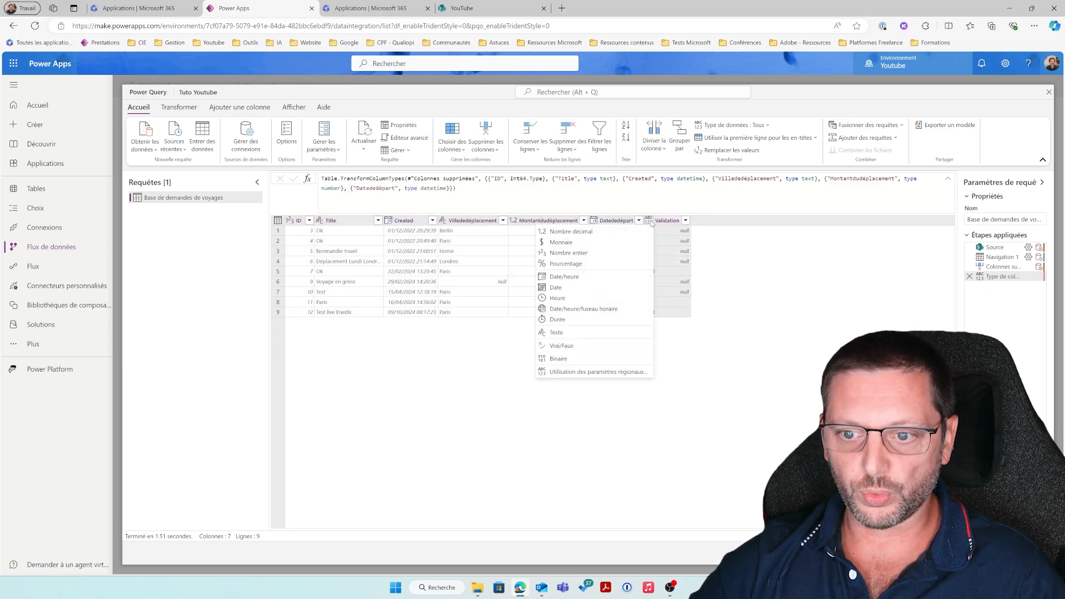
click(557, 333)
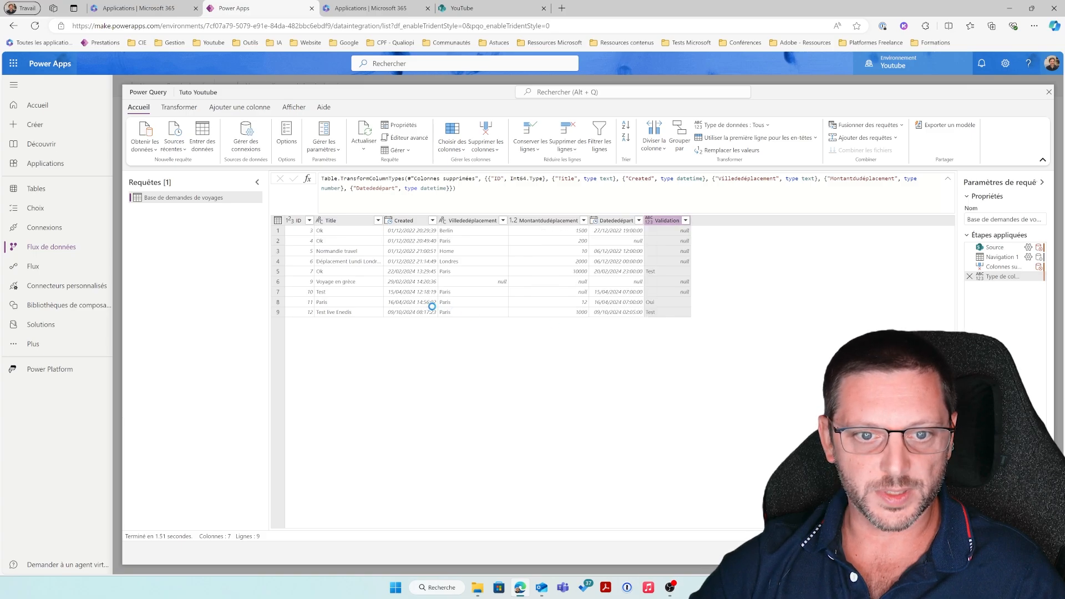
Step: Rename the Villededéplacement column to "Ville de déplacement" and the Montantdudéplacement column to "Montant du déplacement"
double_click(466, 221)
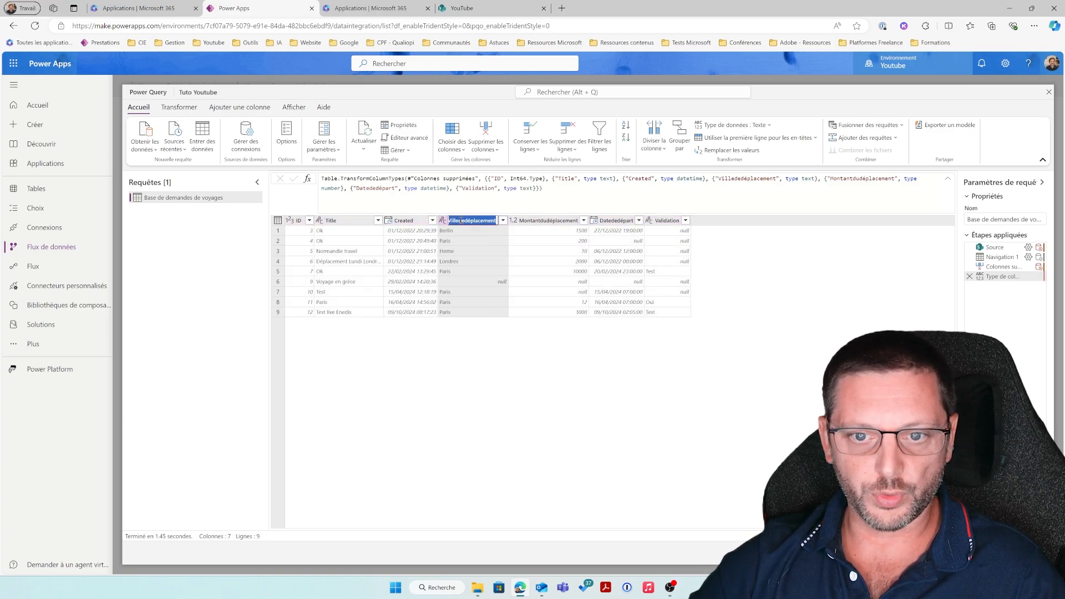
click(460, 220)
click(501, 338)
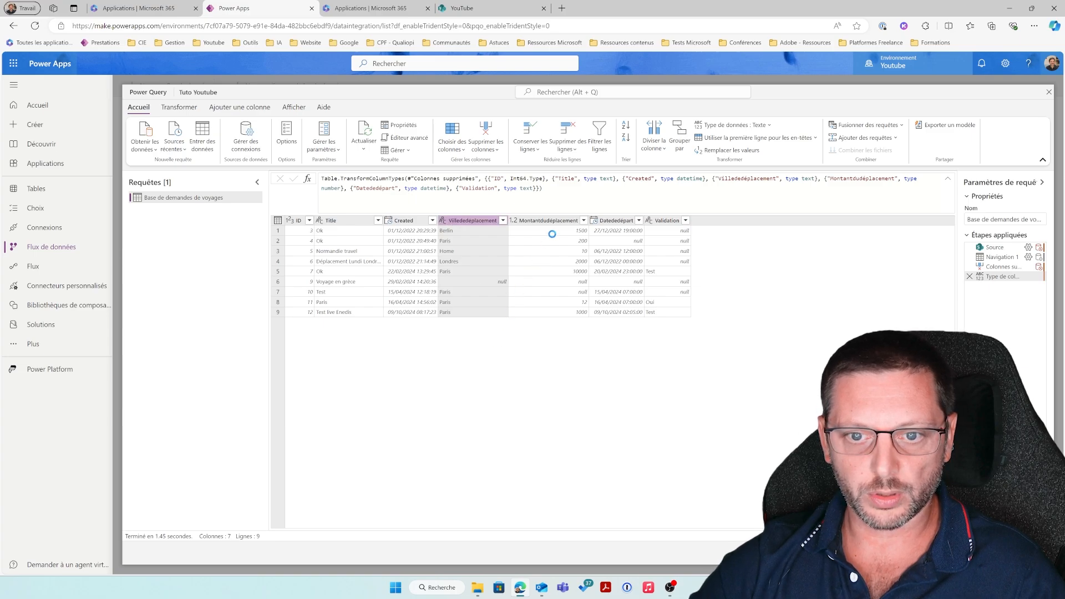
double_click(548, 221)
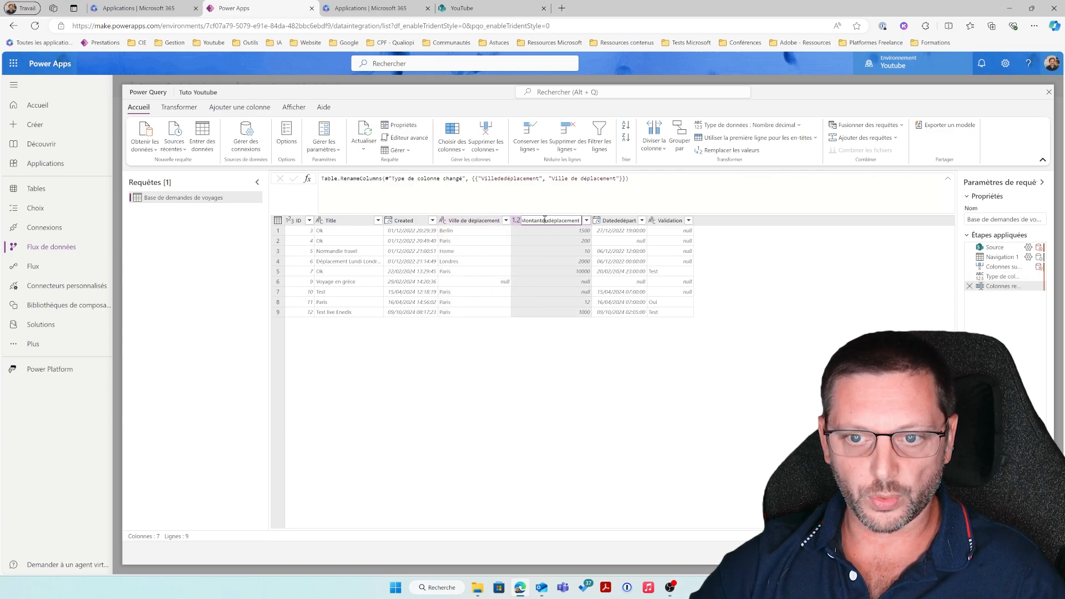
click(542, 221)
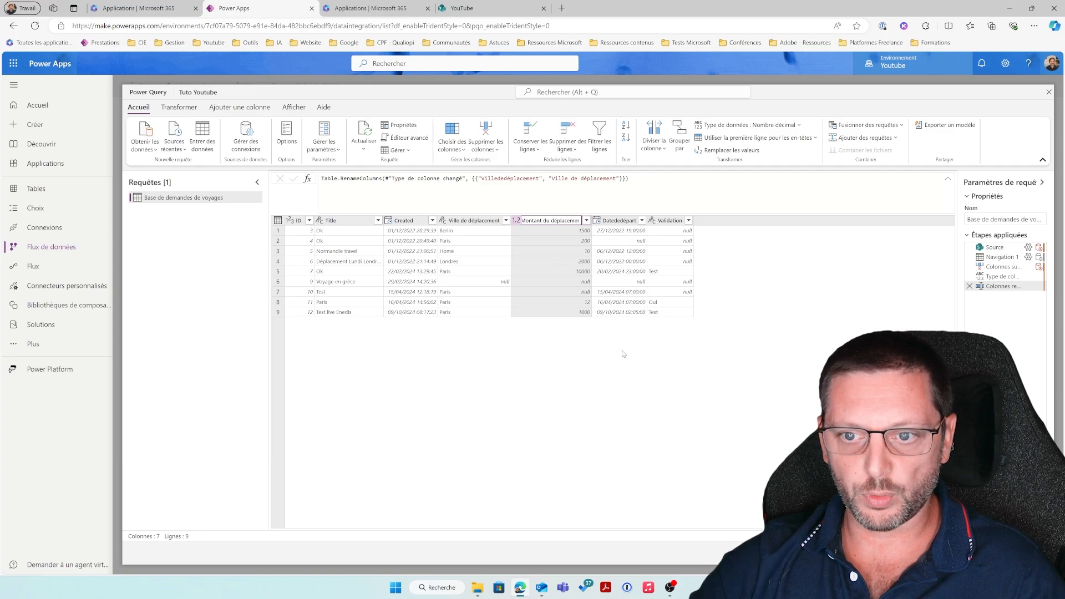
click(617, 224)
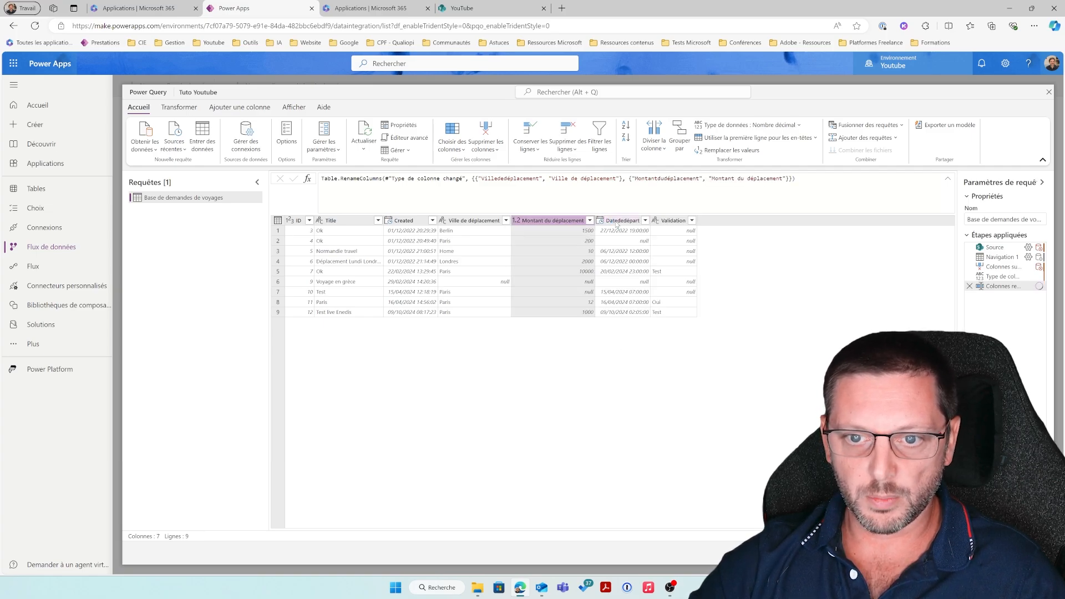
Step: Rename the Datededépart column to "Date de départ"
double_click(617, 224)
click(616, 221)
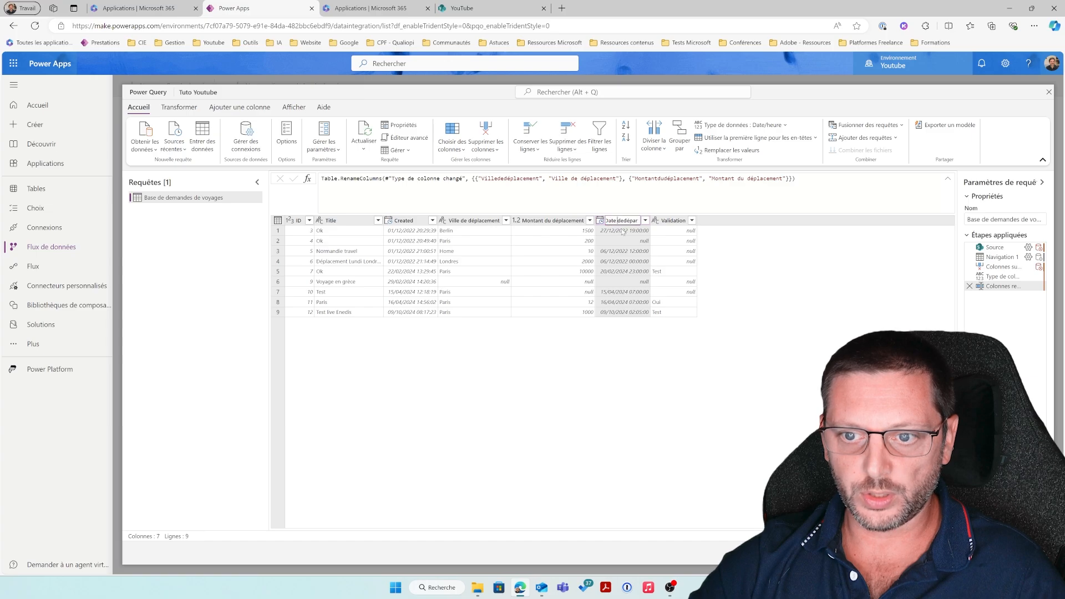
click(623, 221)
click(798, 298)
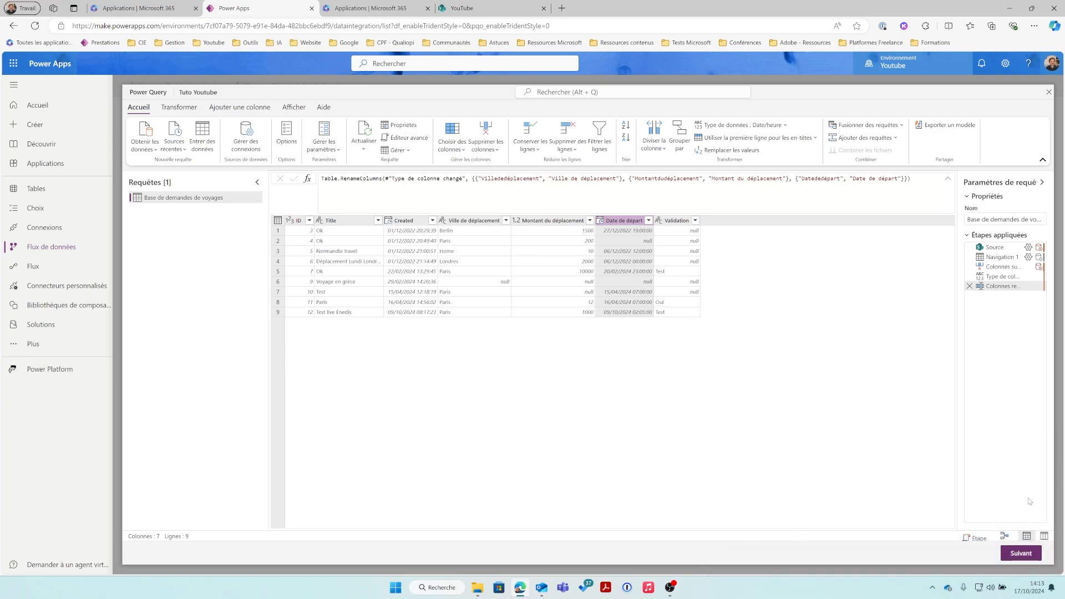
Step: Continue to the destination settings and review the column mapping for loading into a new table
click(1018, 555)
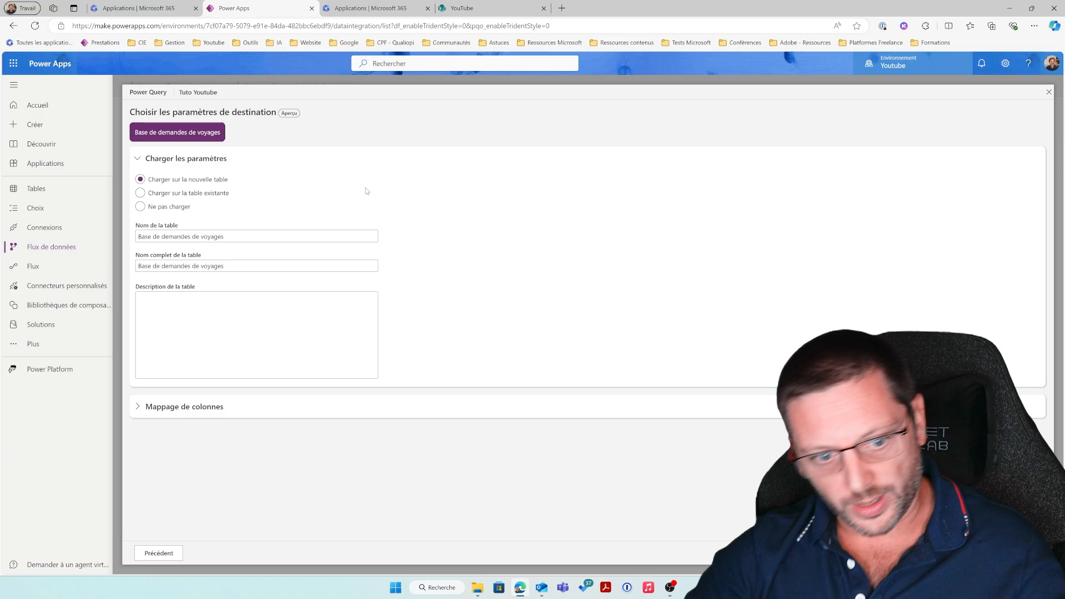
click(137, 406)
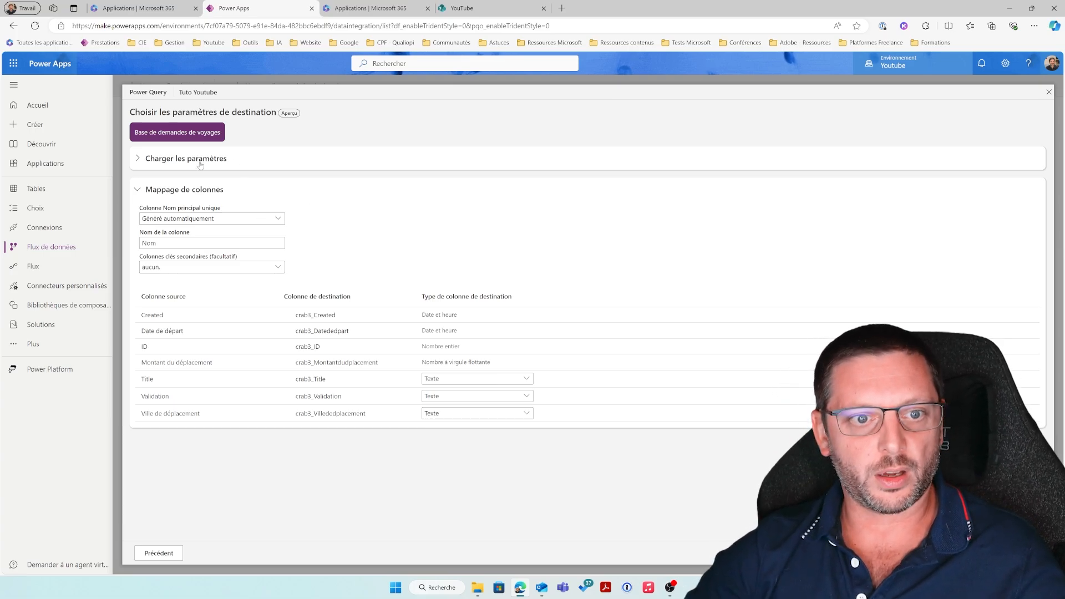
click(164, 161)
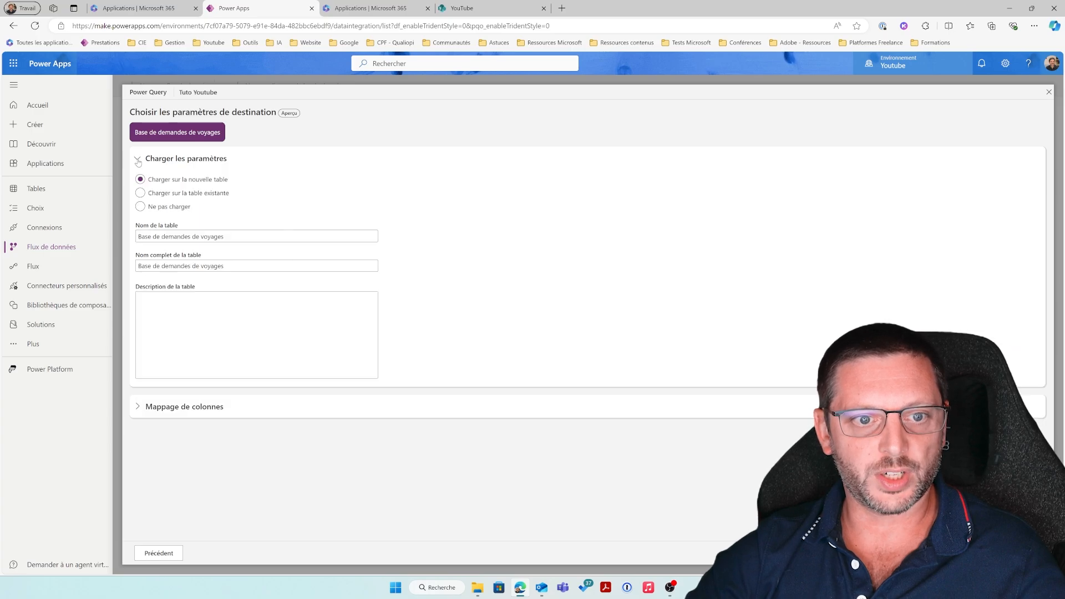
Step: Try loading the query into an existing table, with crab3_TutoYoutube as the destination
click(150, 199)
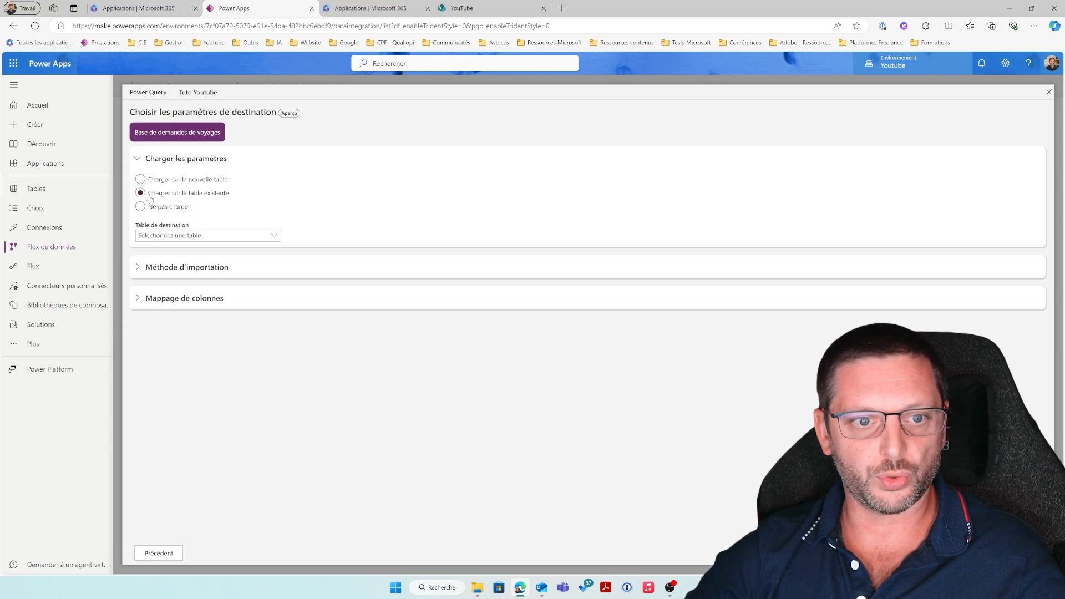
click(158, 236)
click(165, 160)
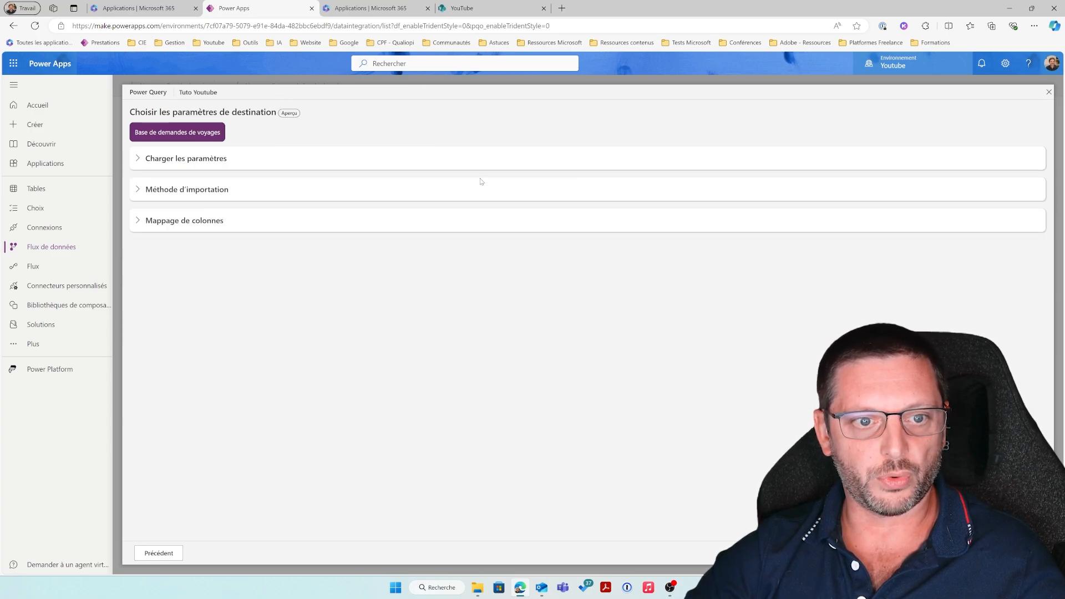
click(165, 159)
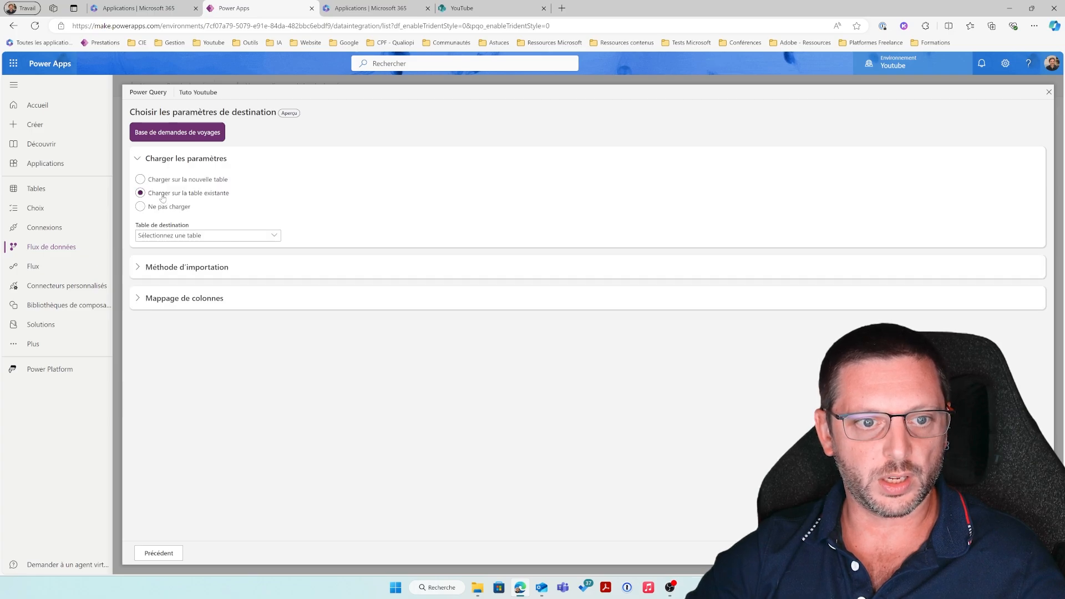
click(169, 237)
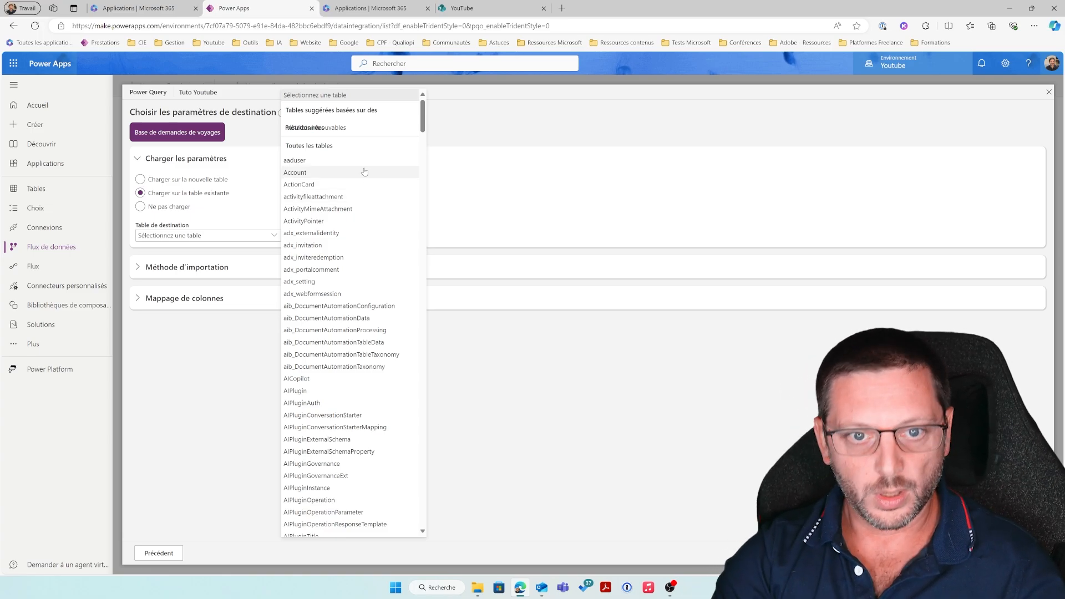
scroll(365, 172, down, 3)
drag(423, 133, 444, 504)
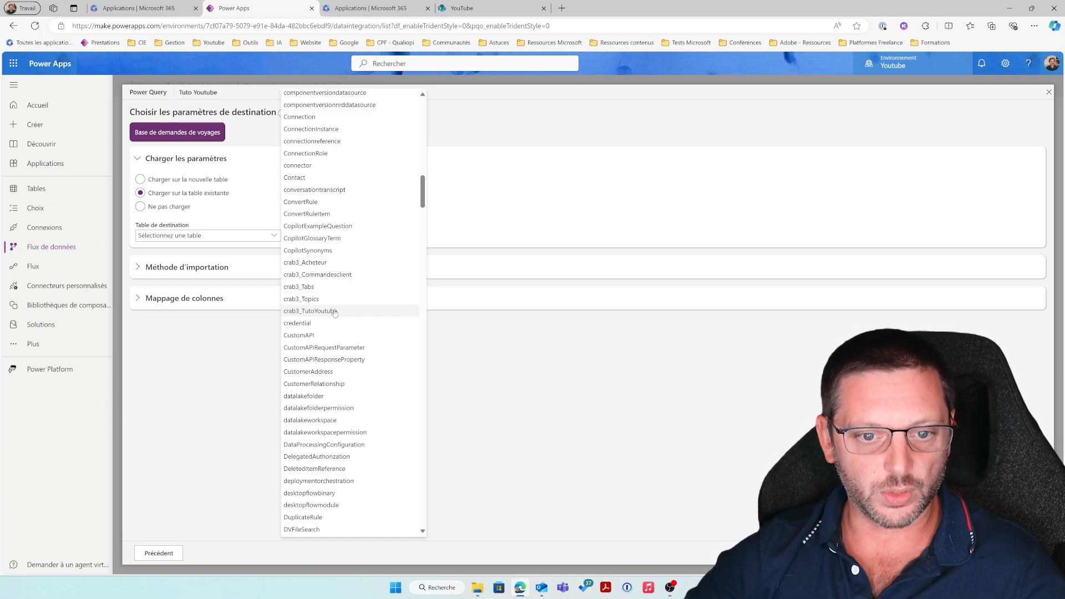
click(348, 310)
Step: Check the import method and map the Title source column to the crab3_Name destination column
click(161, 326)
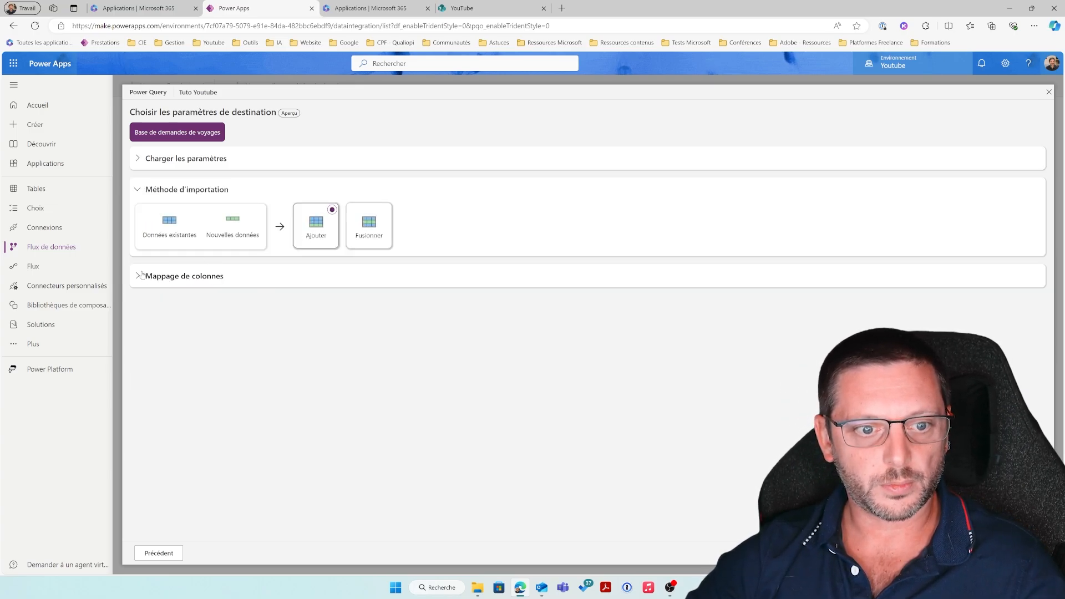
click(165, 277)
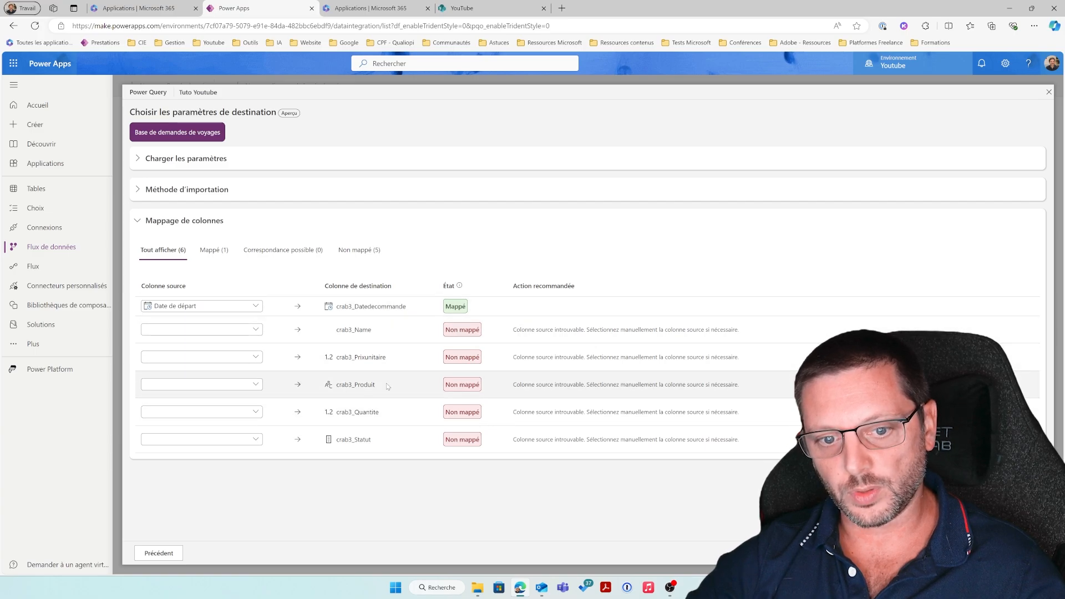
click(256, 331)
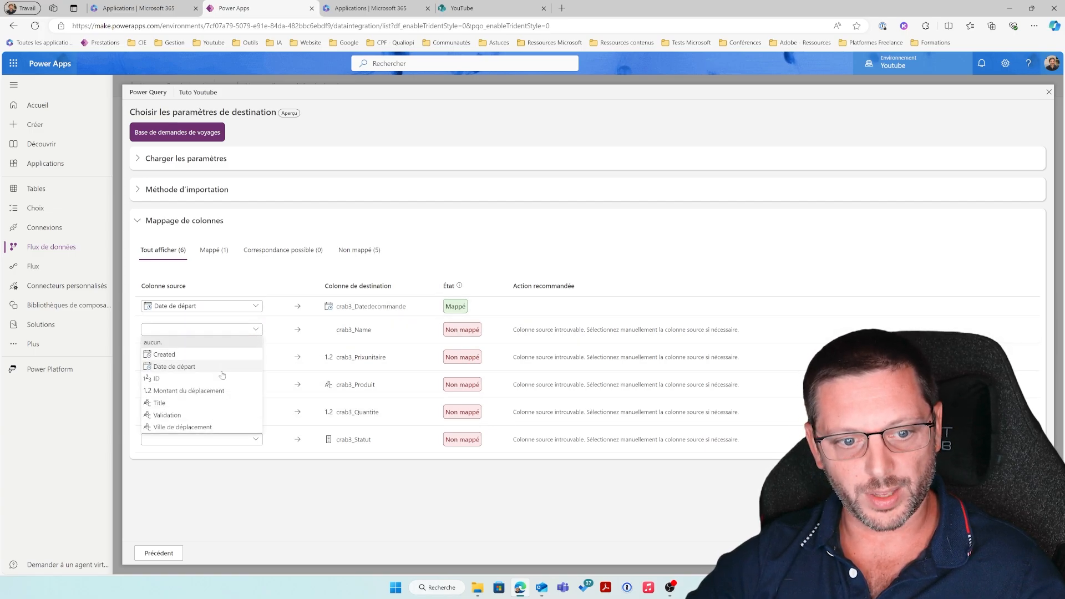
click(223, 402)
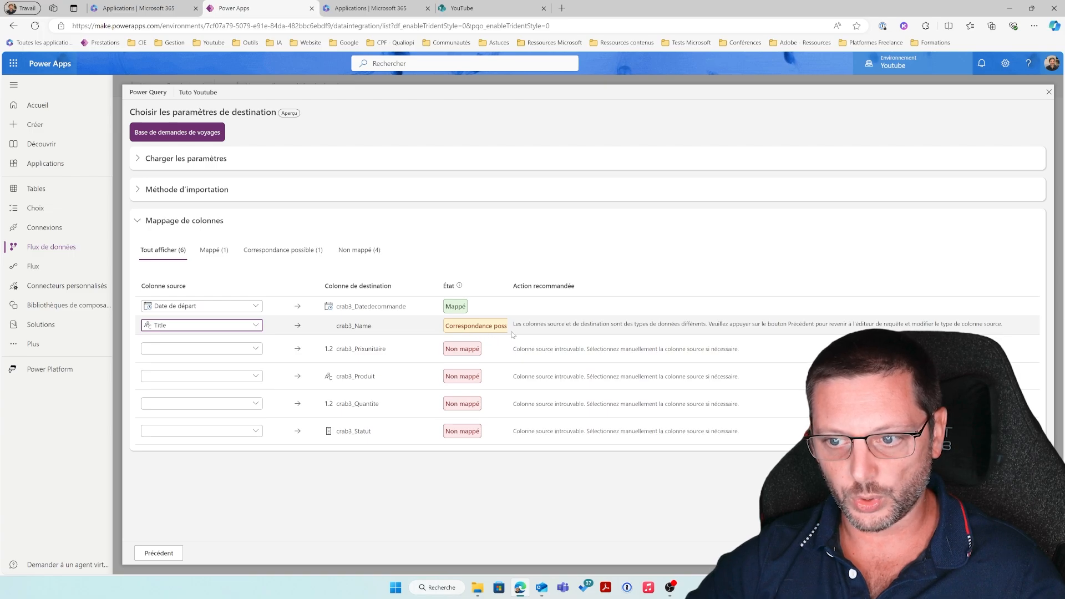
click(255, 350)
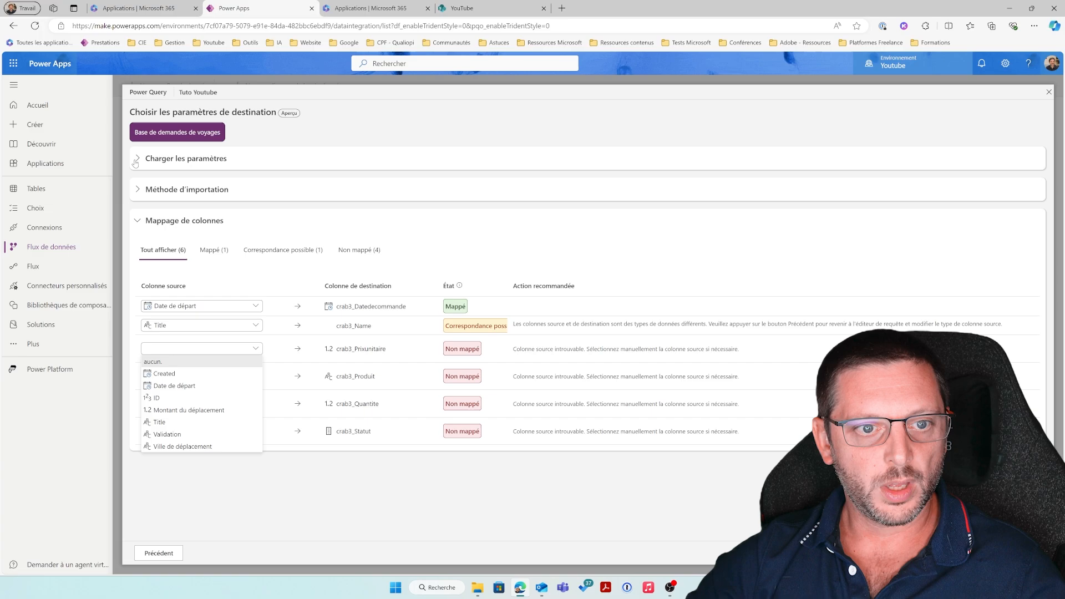
Step: Switch the load back to a new table and examine the destination column types in the column mapping
click(152, 165)
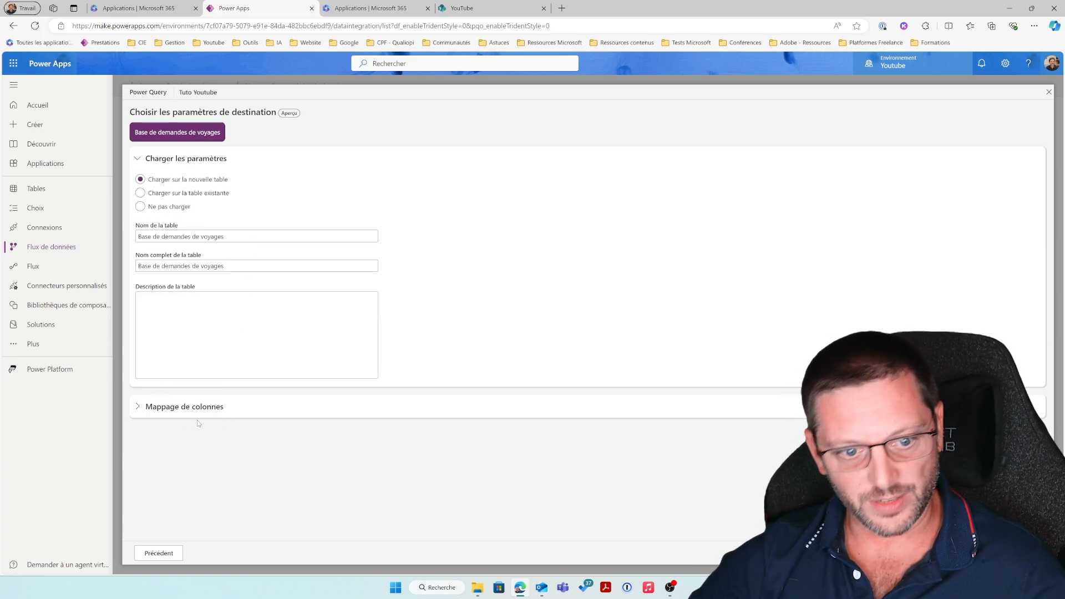
click(143, 406)
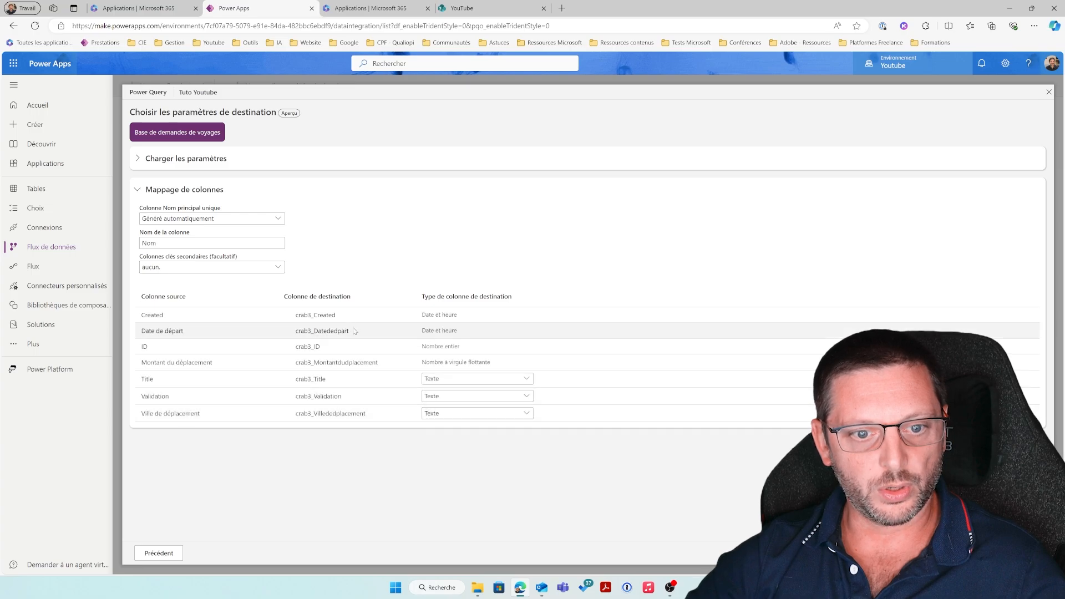
click(467, 379)
click(458, 395)
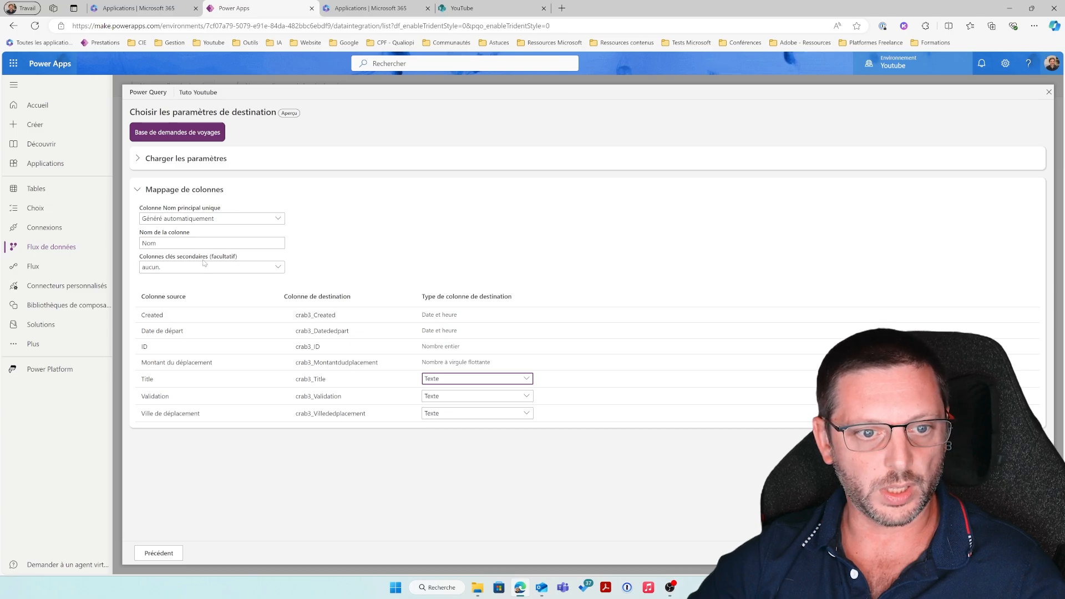
Step: For loading into the existing table, choose the Fusionner import method and enable deleting rows that no longer exist in the query output
click(137, 159)
click(163, 194)
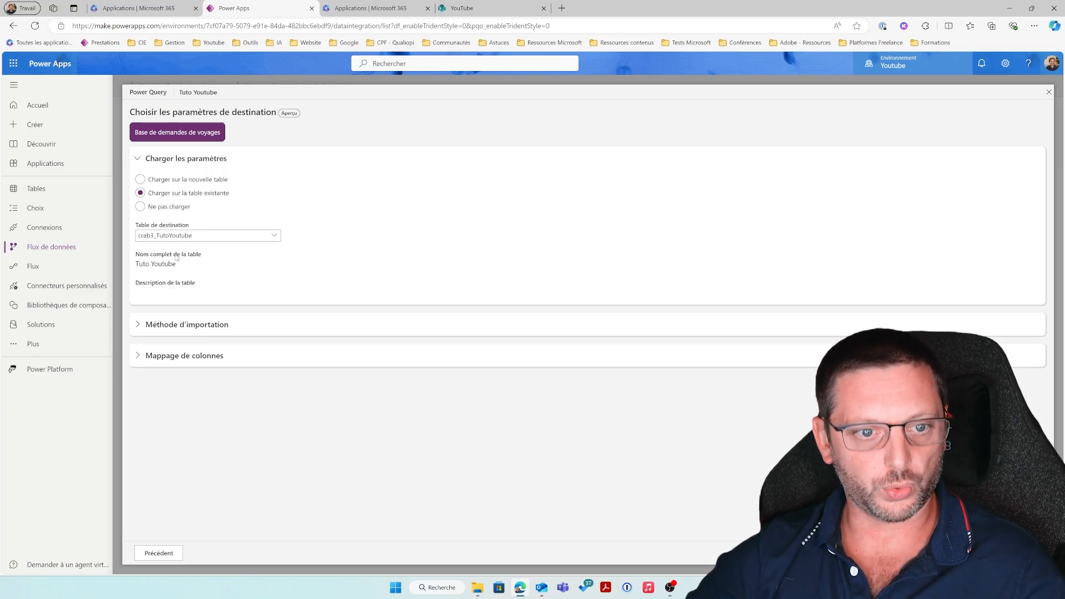
click(139, 326)
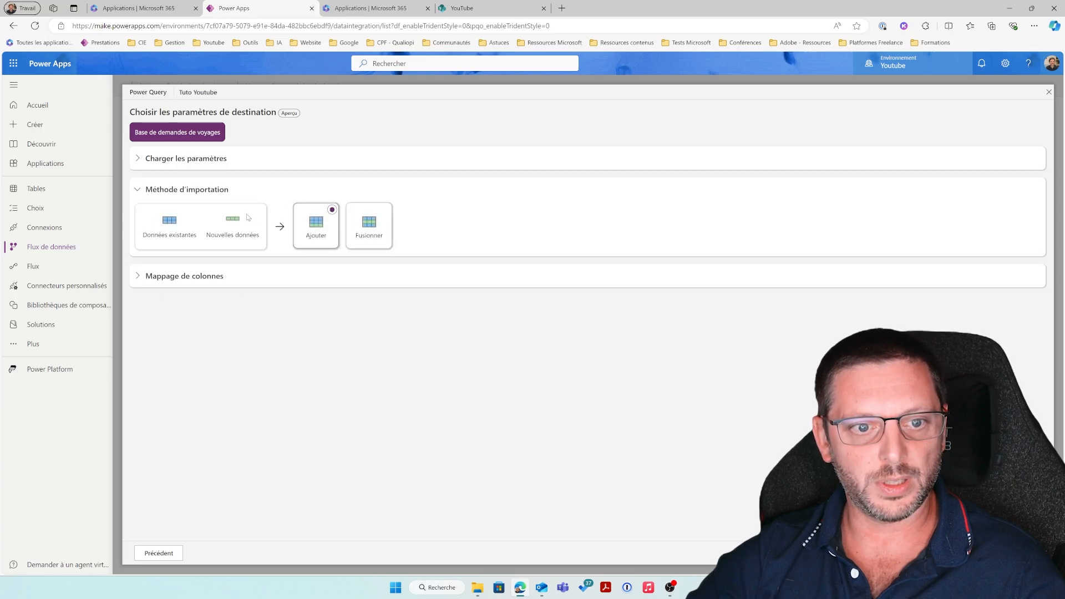
click(373, 234)
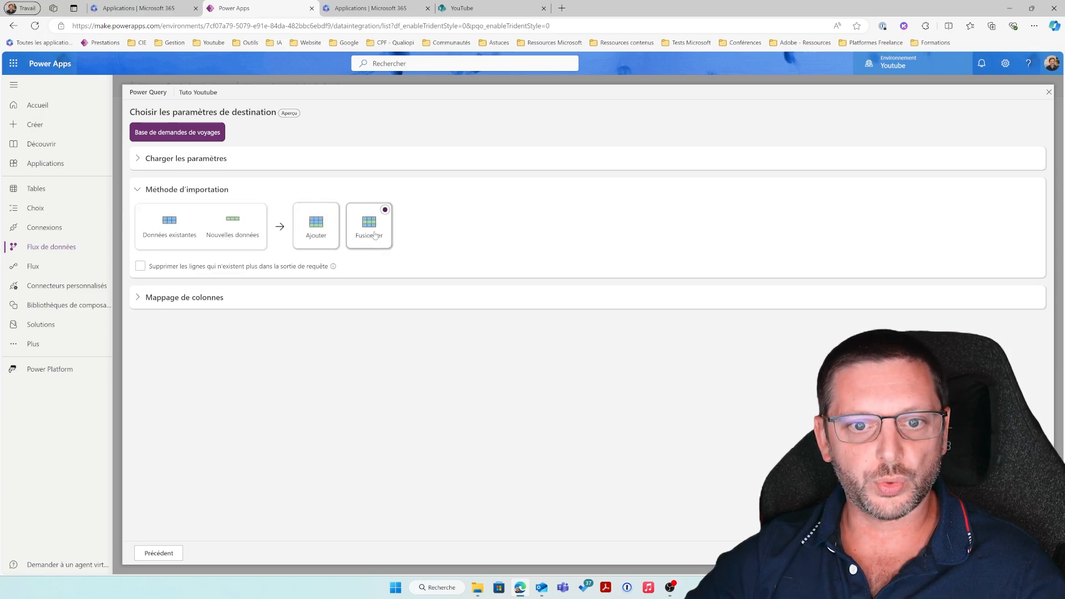
click(329, 230)
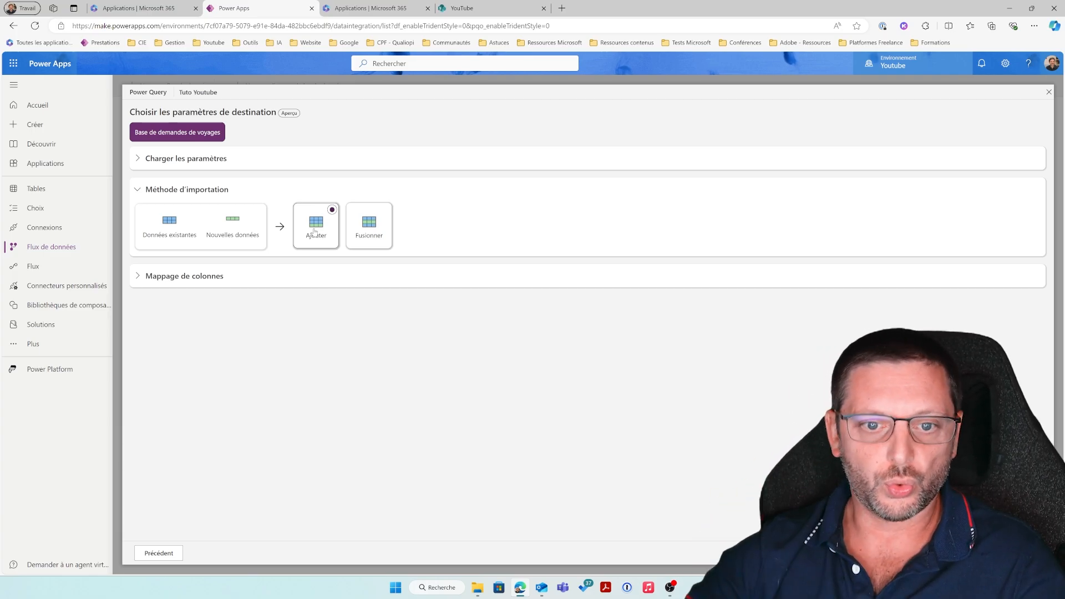
click(369, 225)
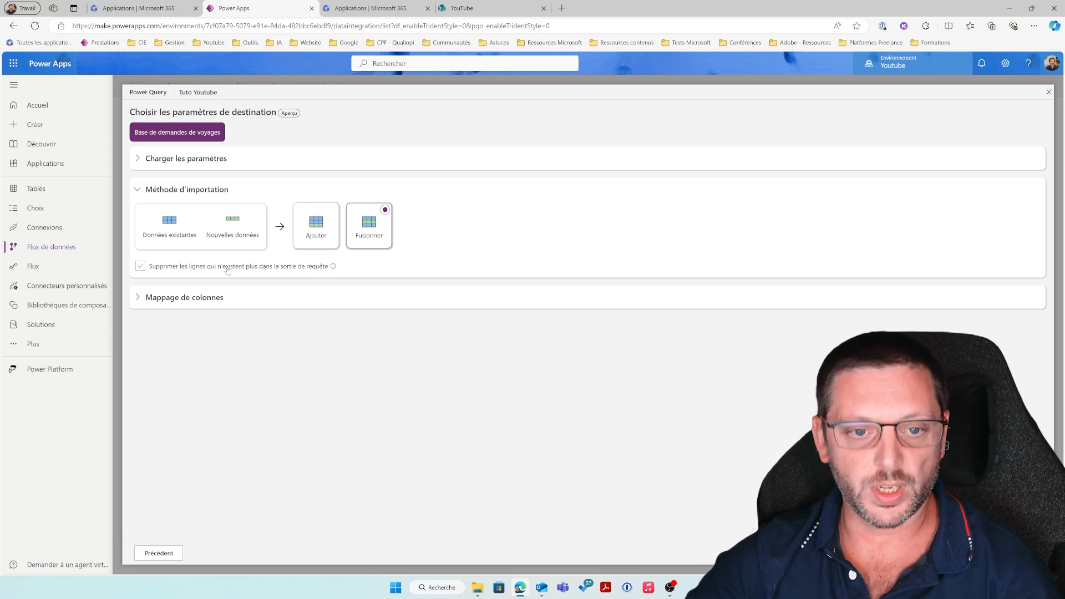
click(227, 268)
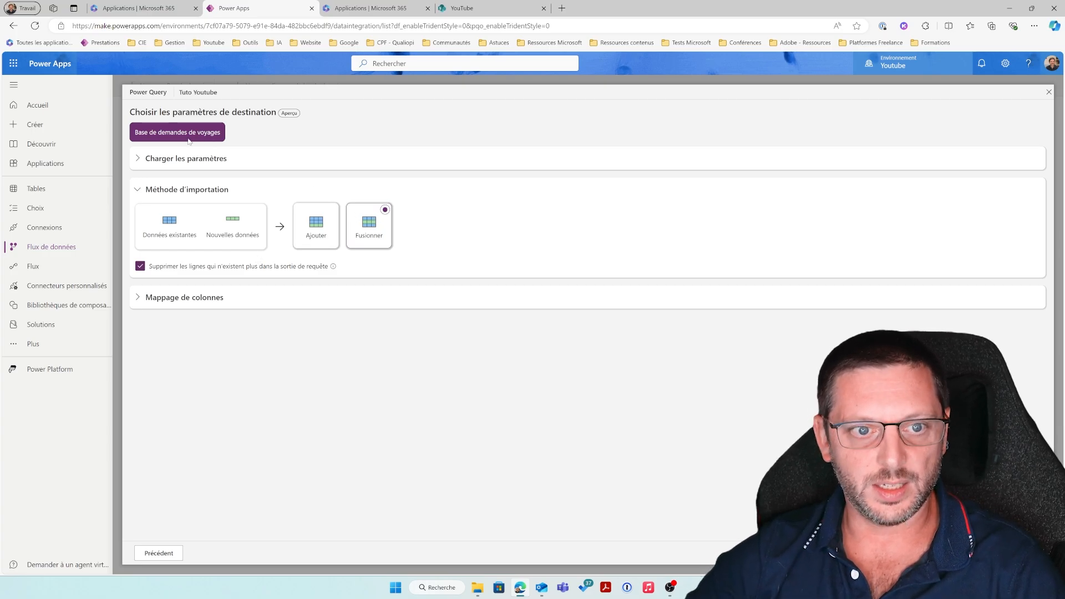
Step: Set the query to load into a new table again and open its column mapping
click(158, 159)
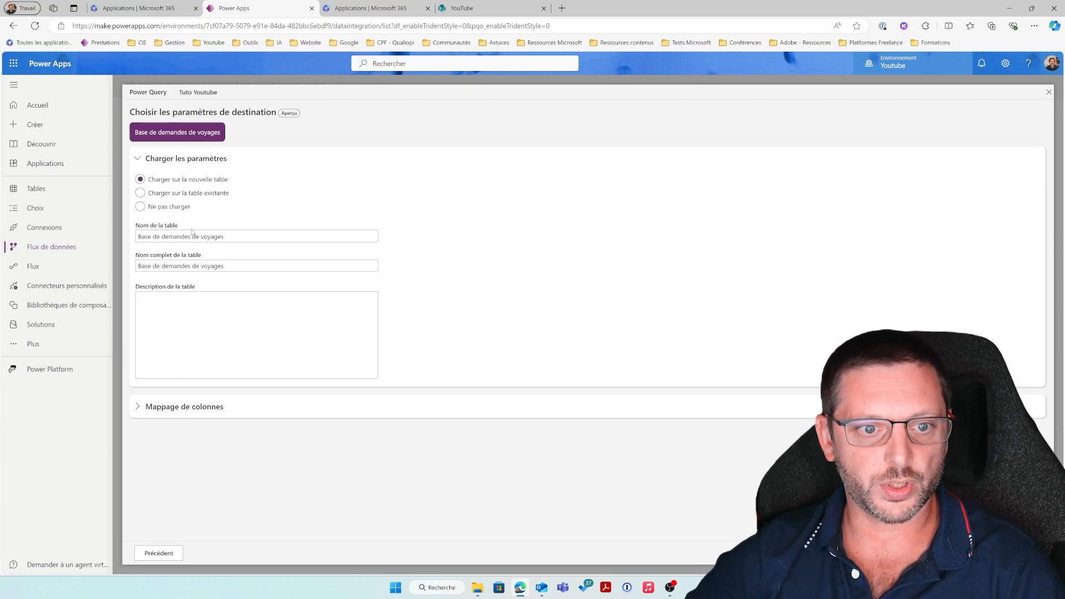
click(139, 408)
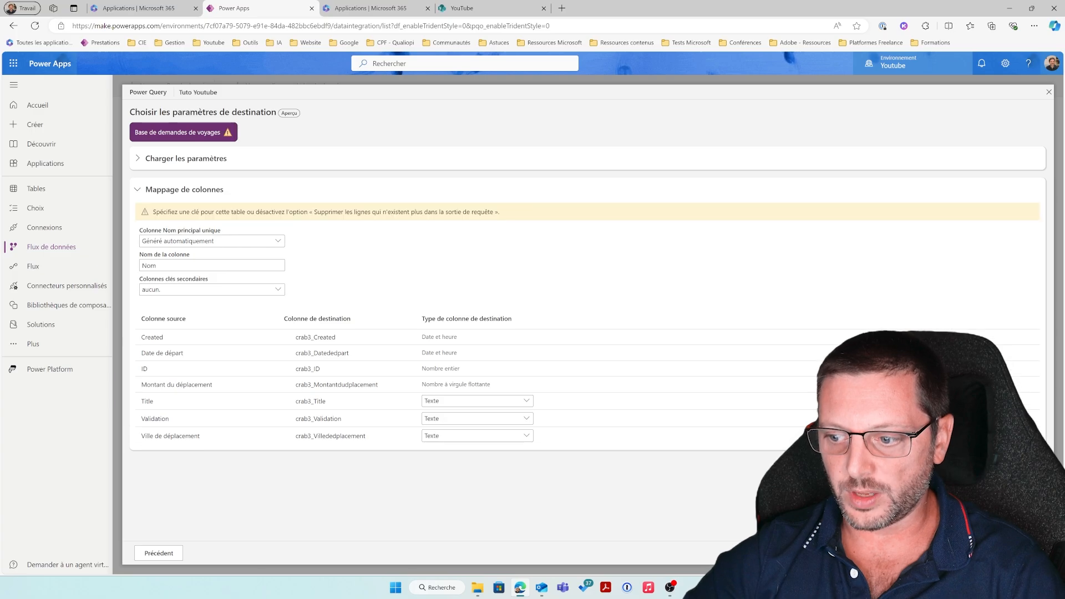
Step: Keep the unique primary name column automatically generated and set crab3_ID as the secondary key column
click(247, 241)
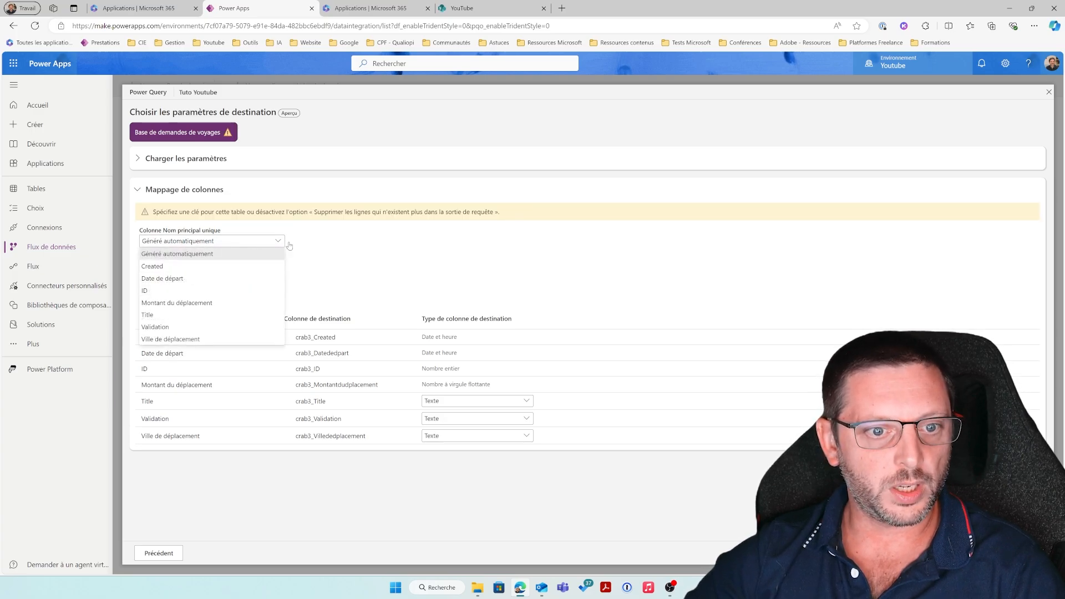
click(353, 249)
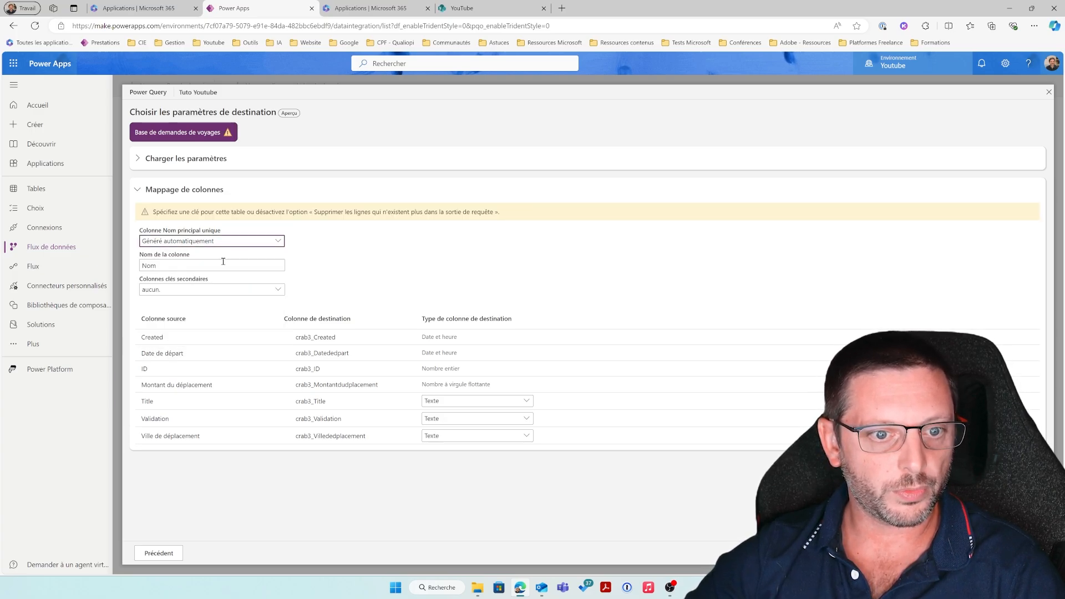
click(220, 291)
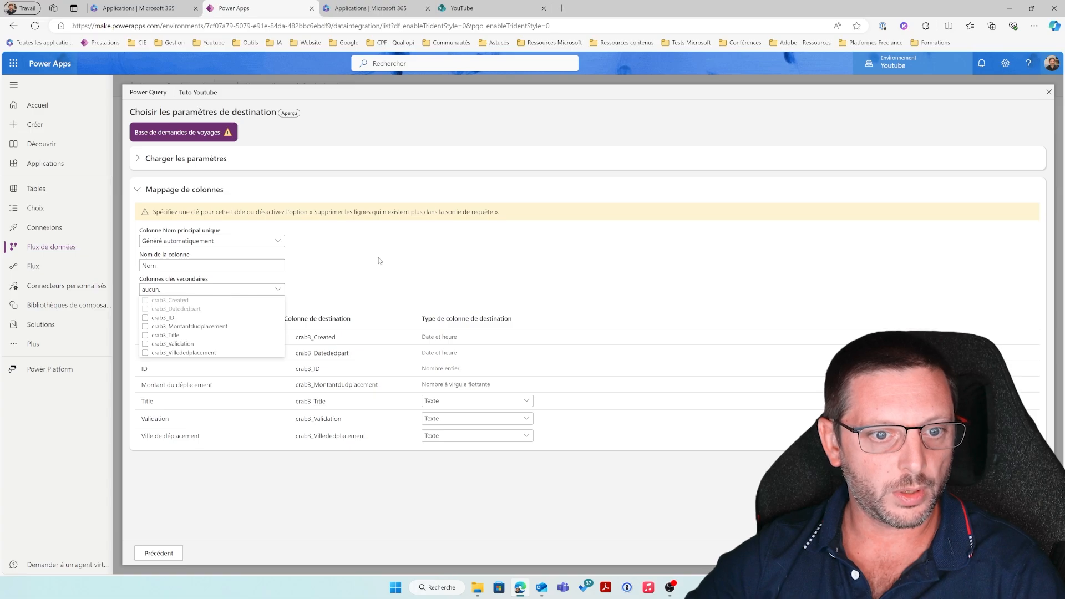
click(198, 319)
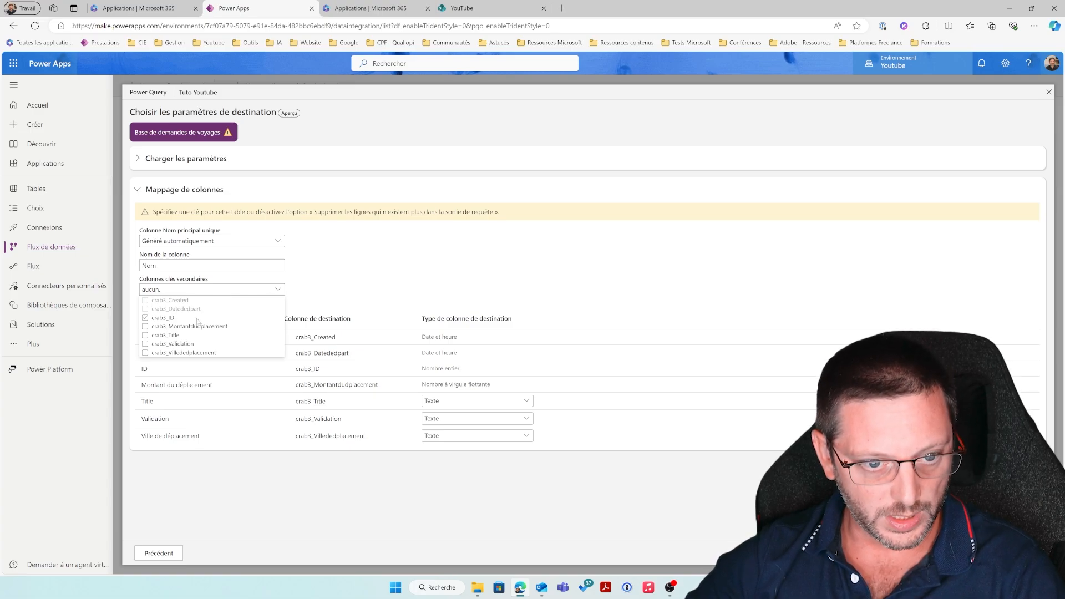
click(198, 319)
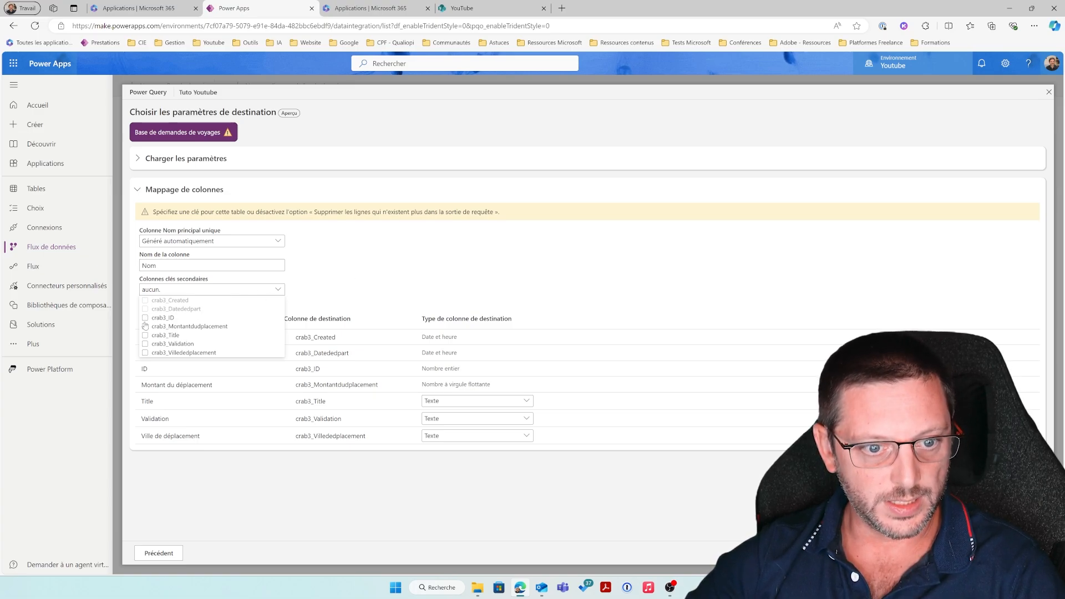
click(336, 463)
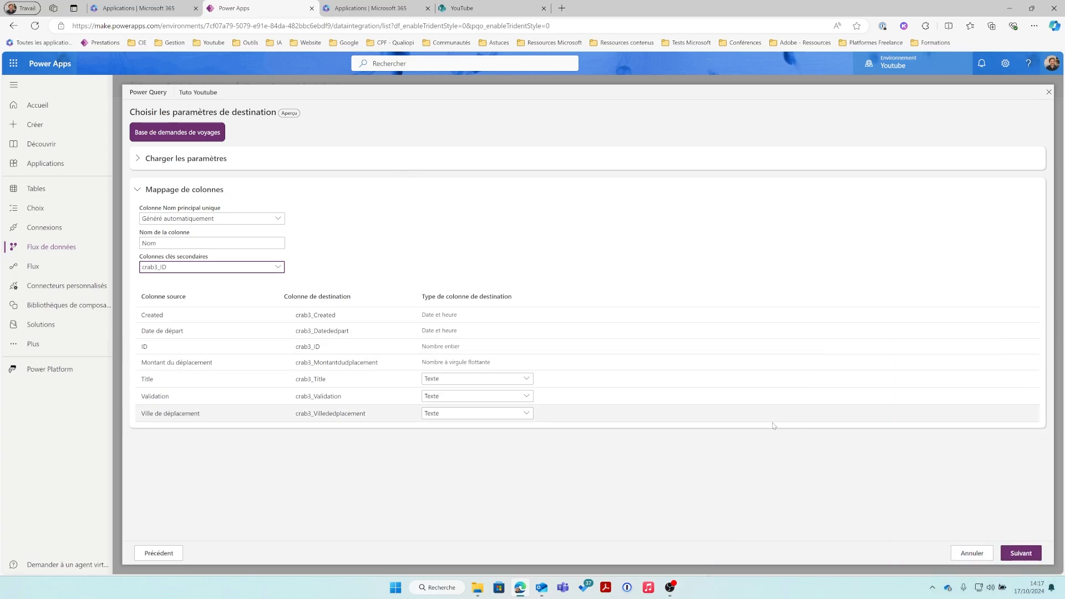
Step: Proceed to the refresh settings, keep manual refresh and publish the dataflow
click(1022, 554)
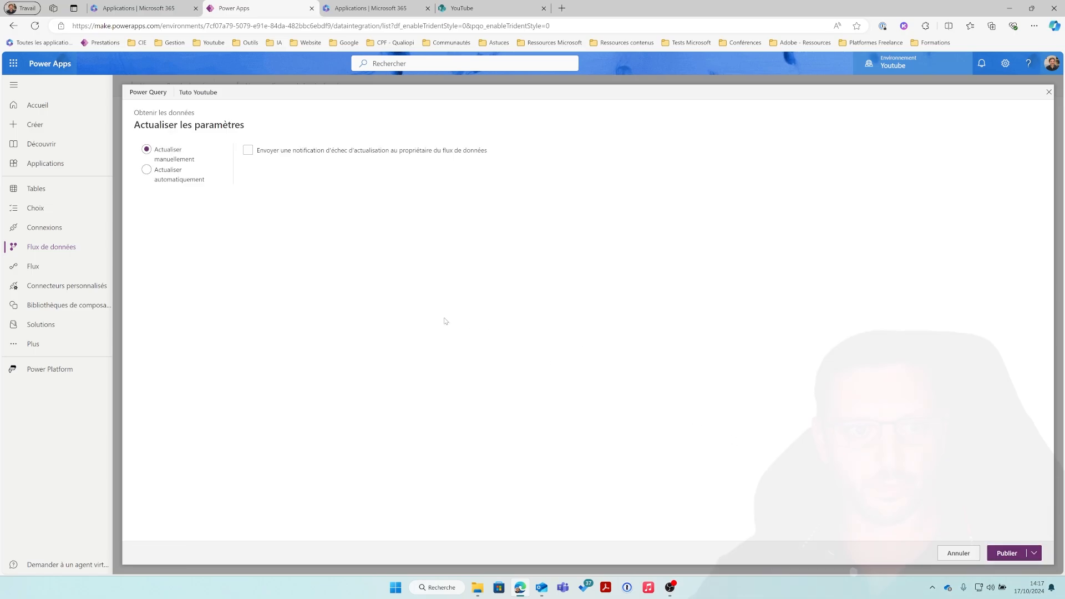
click(199, 176)
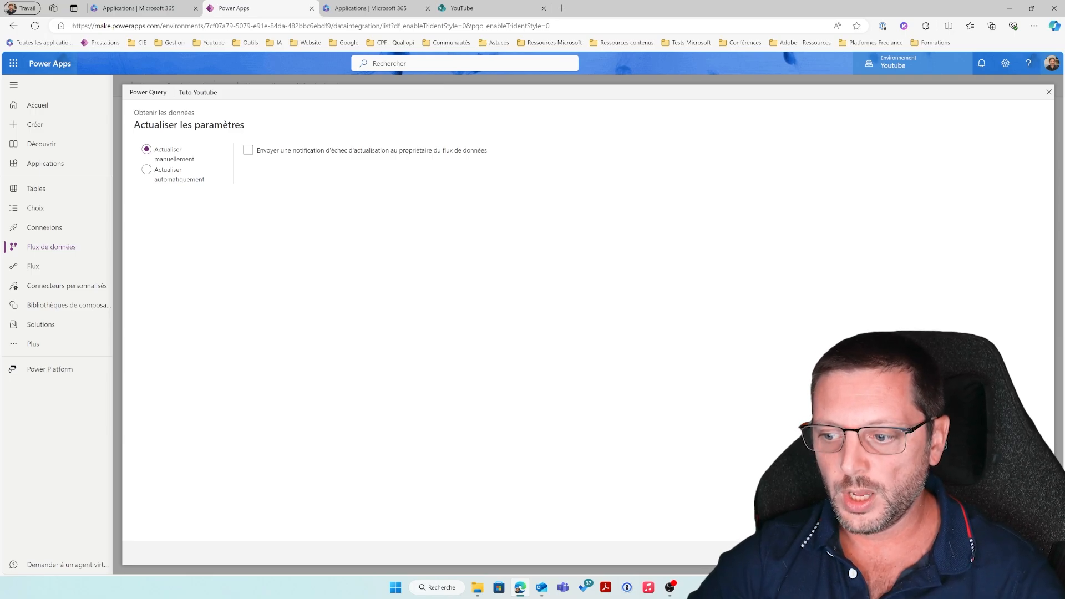
click(1027, 553)
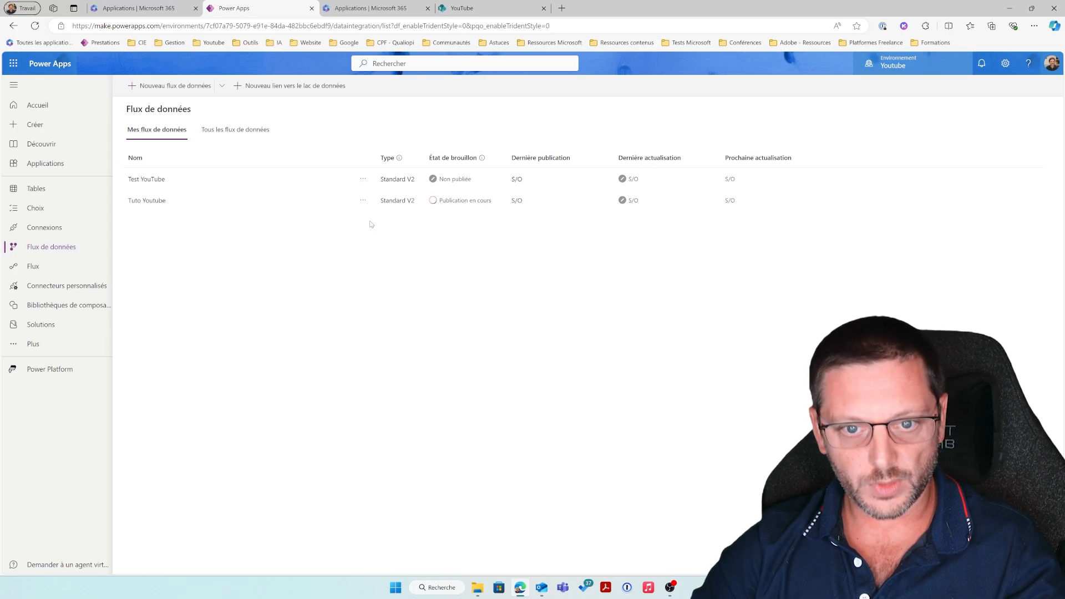
Step: Review the actions available for the Tuto Youtube dataflow and inspect the details of its run in the refresh history
click(363, 201)
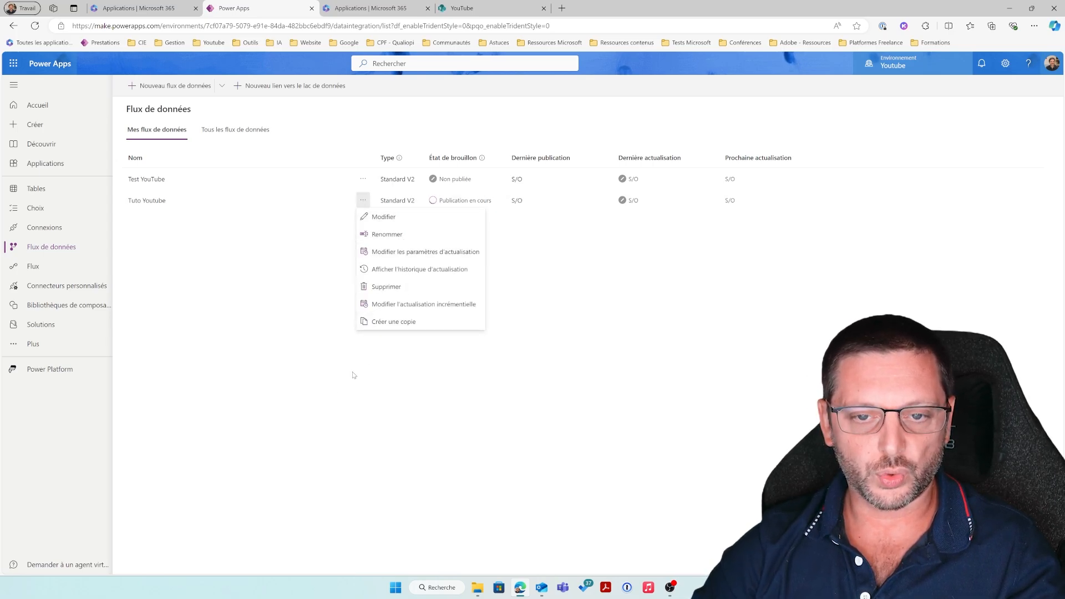
click(282, 356)
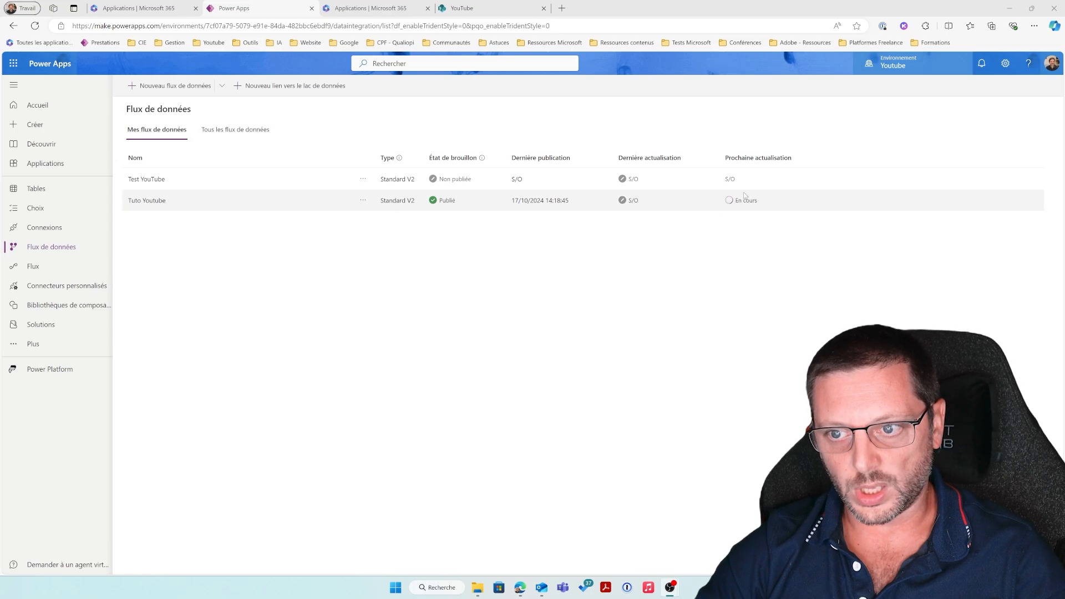
click(363, 200)
click(652, 250)
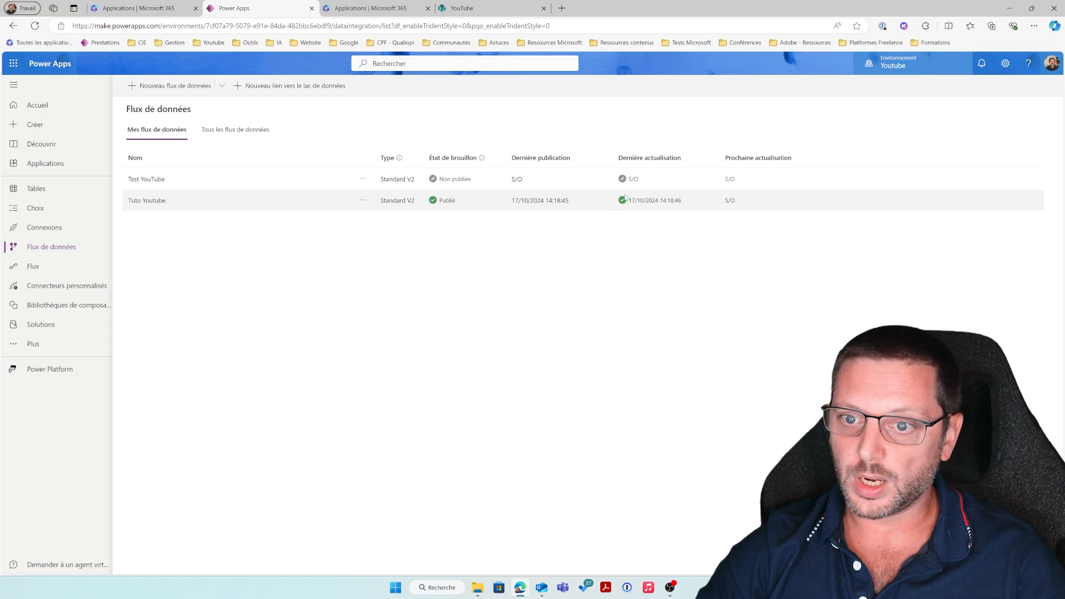
click(363, 202)
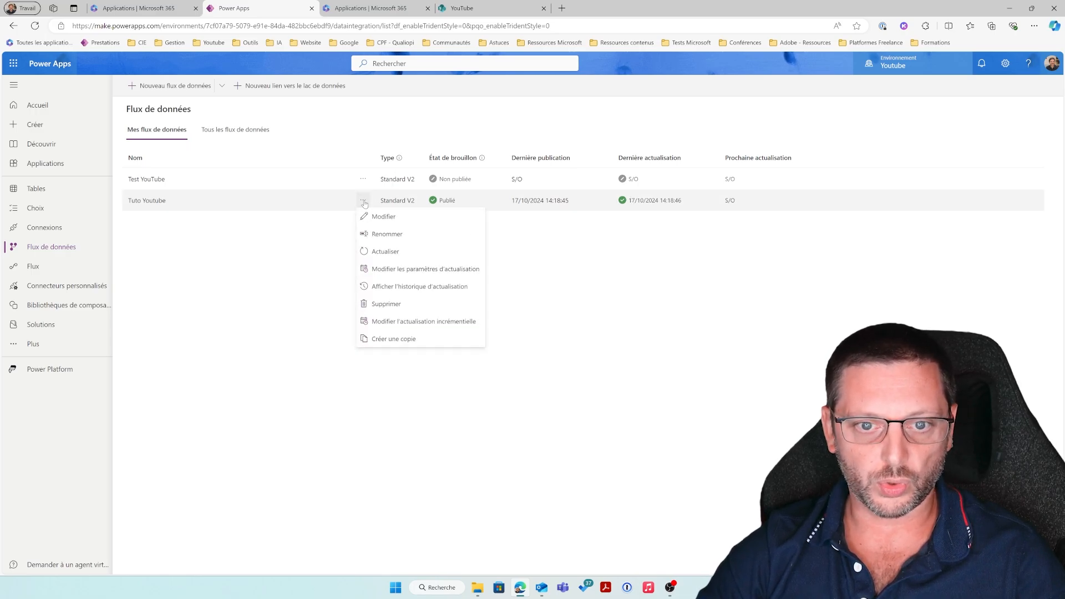
click(427, 288)
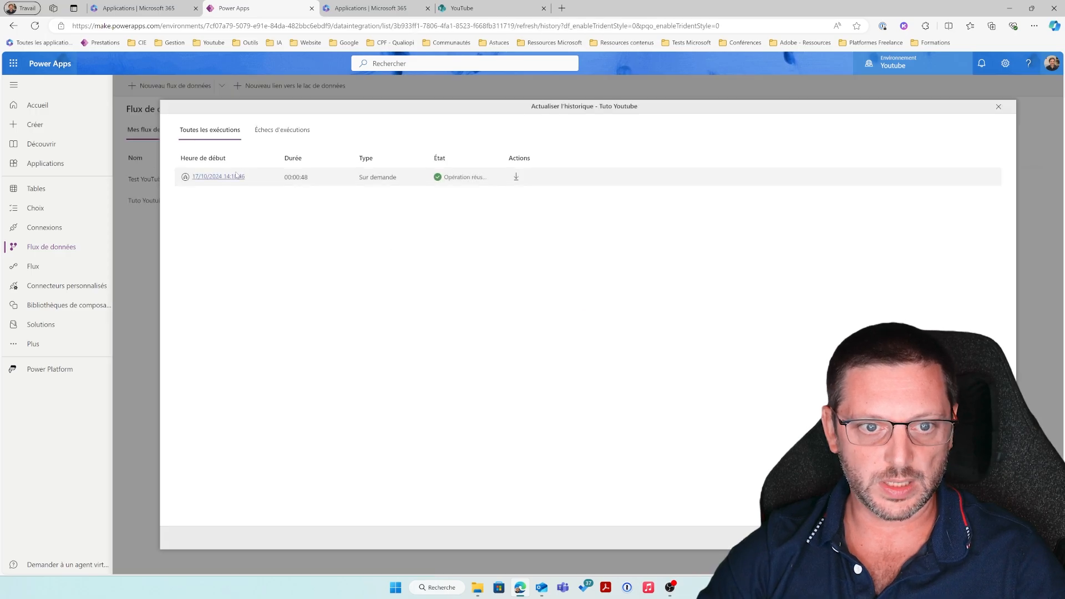
click(235, 176)
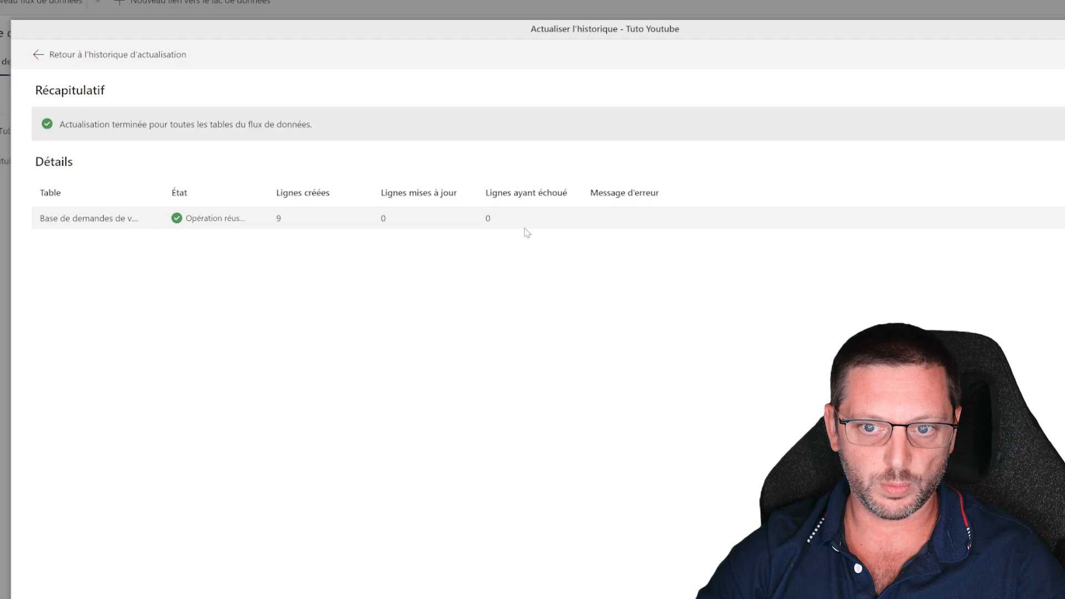
click(995, 106)
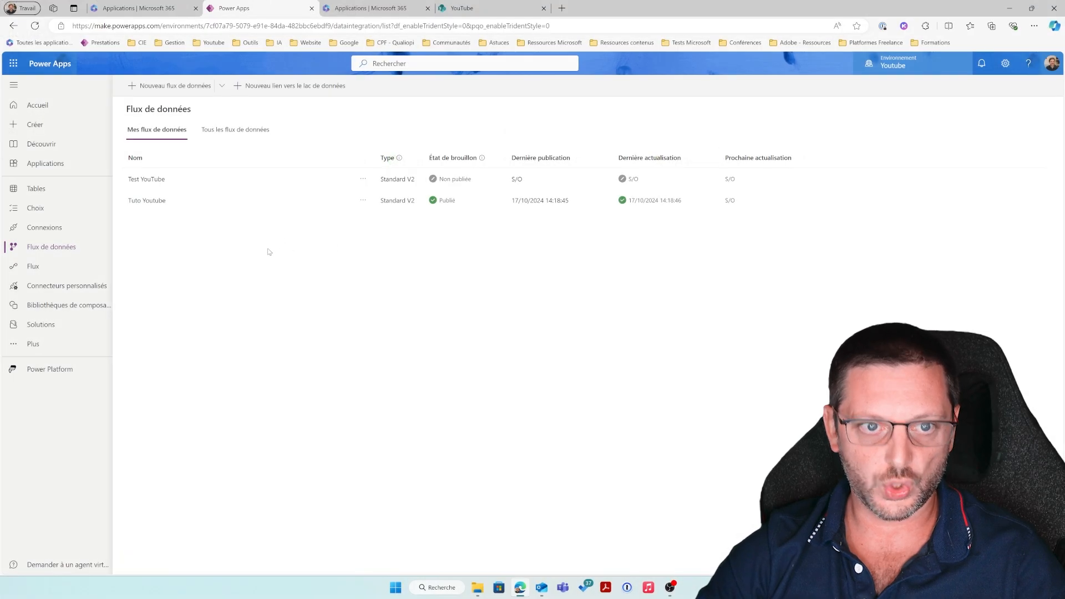
Step: Open Power Apps again from the Microsoft 365 applications page and open the custom table Base de demandes de voyages
click(371, 9)
click(914, 271)
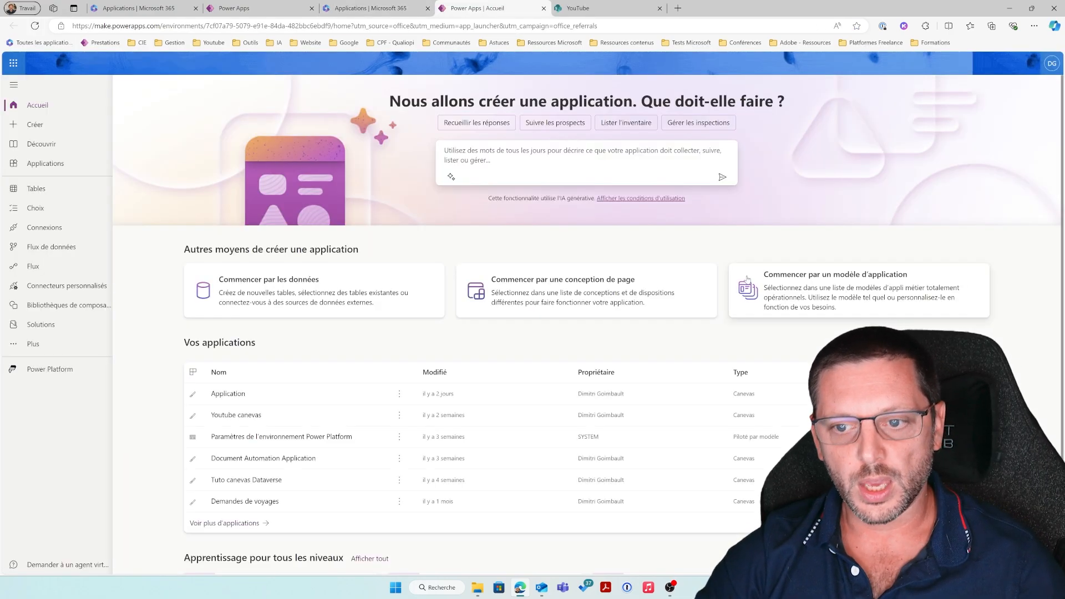
click(54, 190)
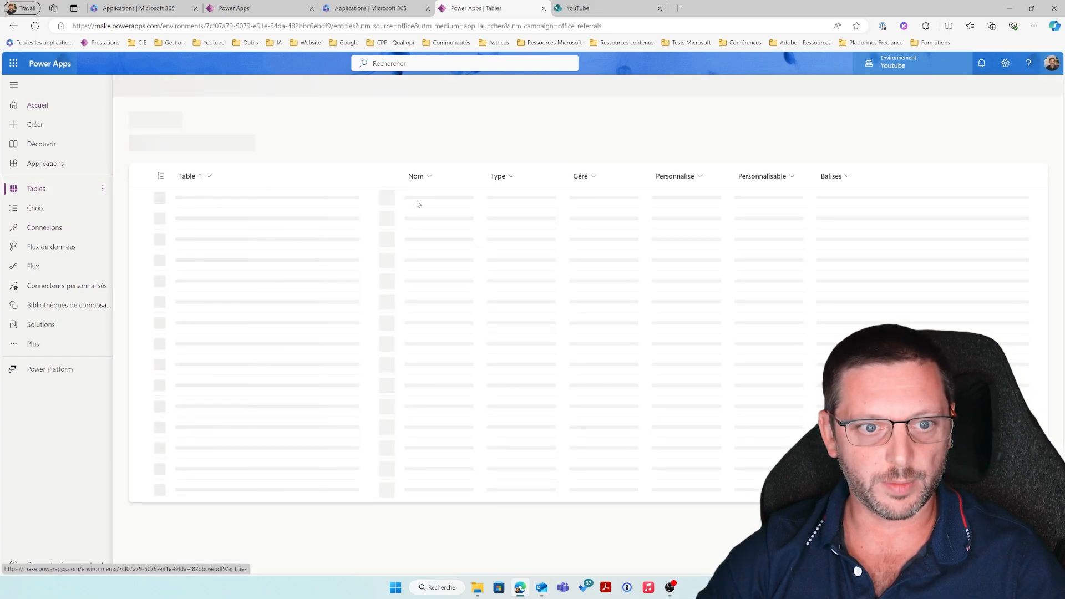
click(229, 209)
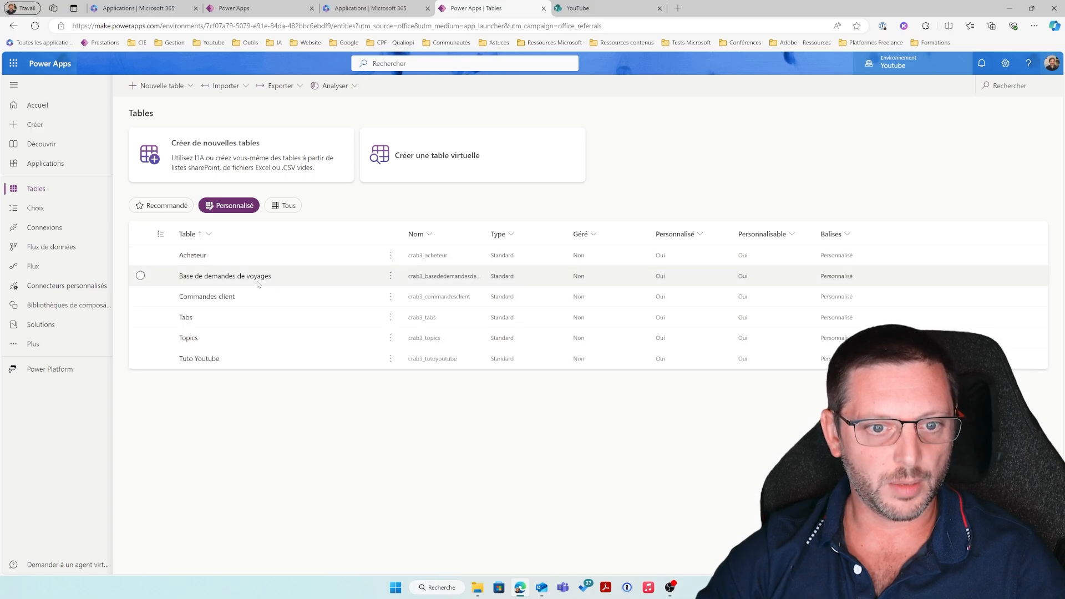
click(257, 283)
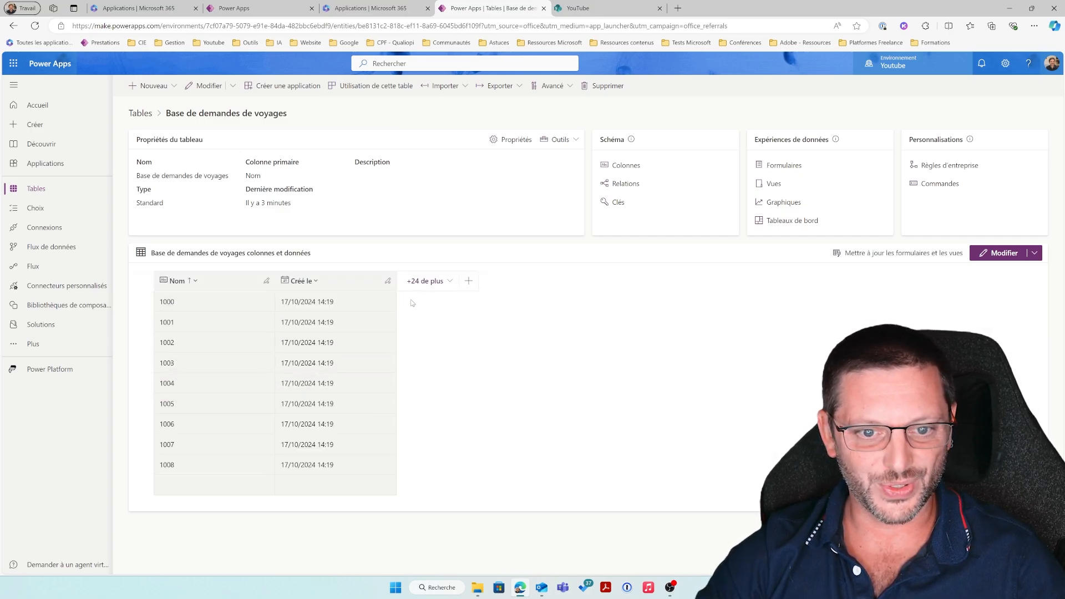
Step: Select the existing columns Title, Montant du déplacement, Date de départ, Validation and Ville de déplacement for display in the table
click(430, 282)
scroll(549, 382, down, 2)
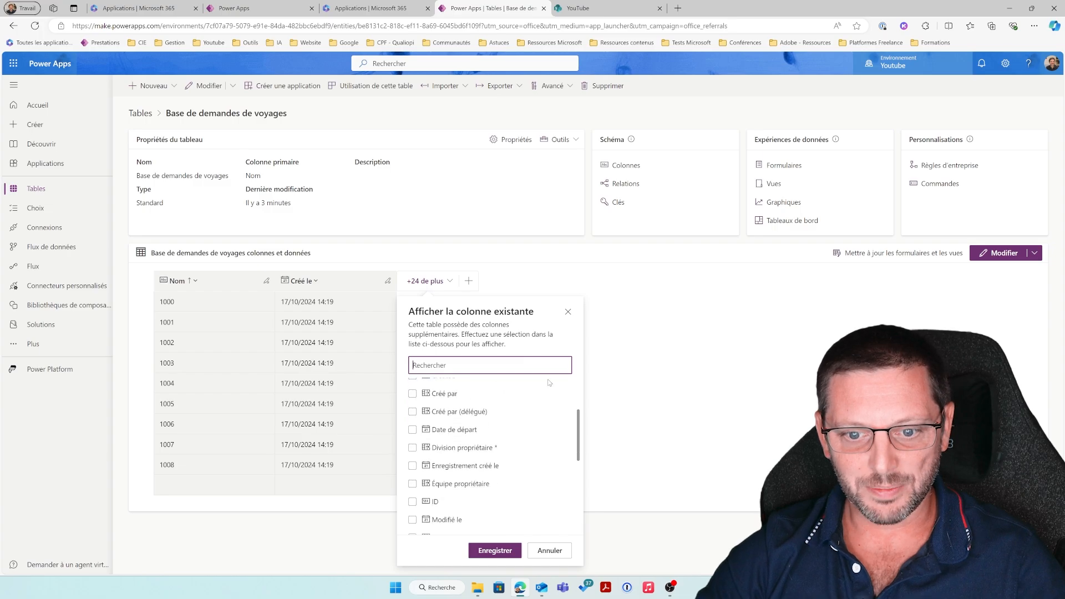
scroll(549, 382, up, 3)
scroll(550, 385, down, 5)
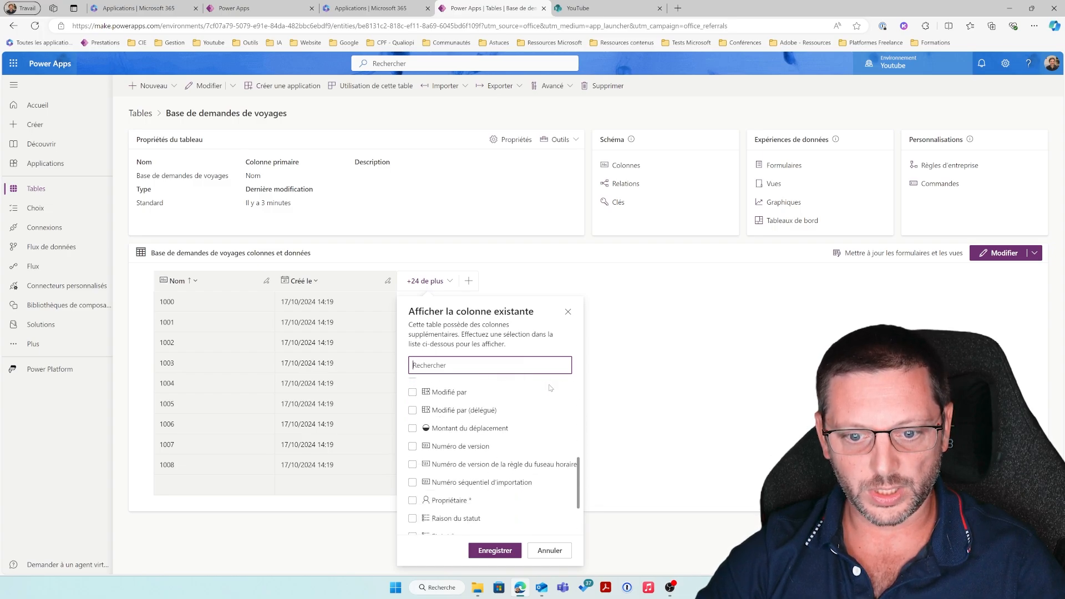
scroll(550, 388, down, 2)
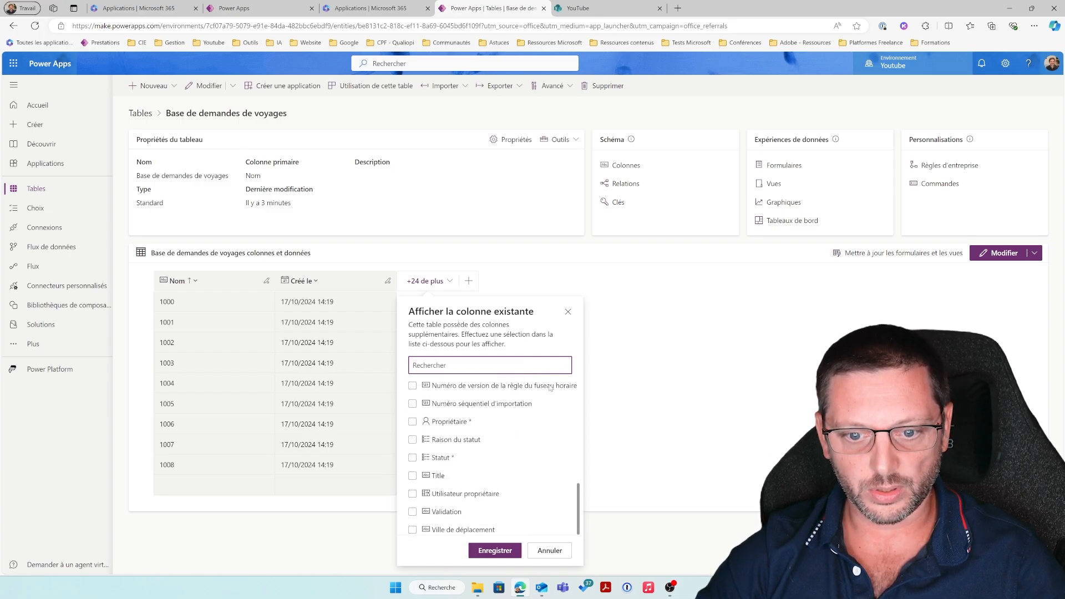
click(412, 477)
scroll(416, 477, up, 3)
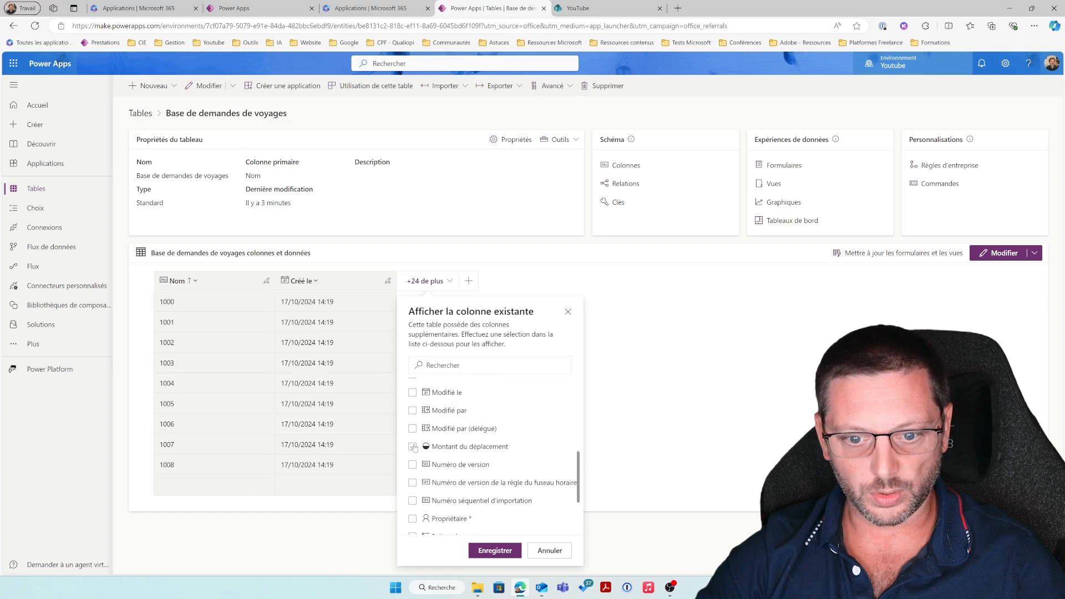
click(412, 447)
scroll(416, 447, up, 4)
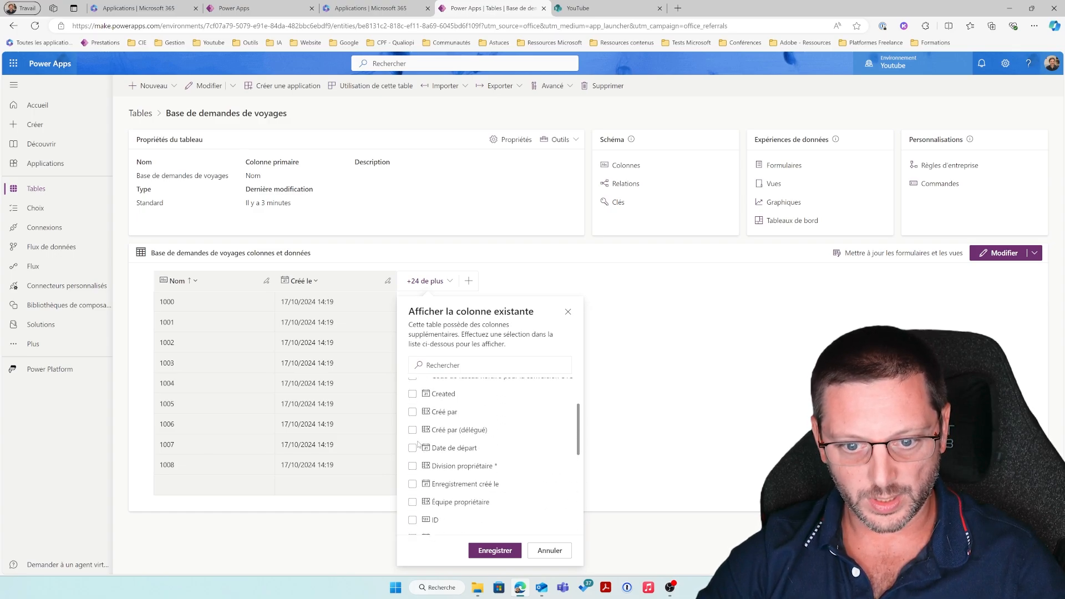
click(412, 448)
scroll(421, 446, down, 5)
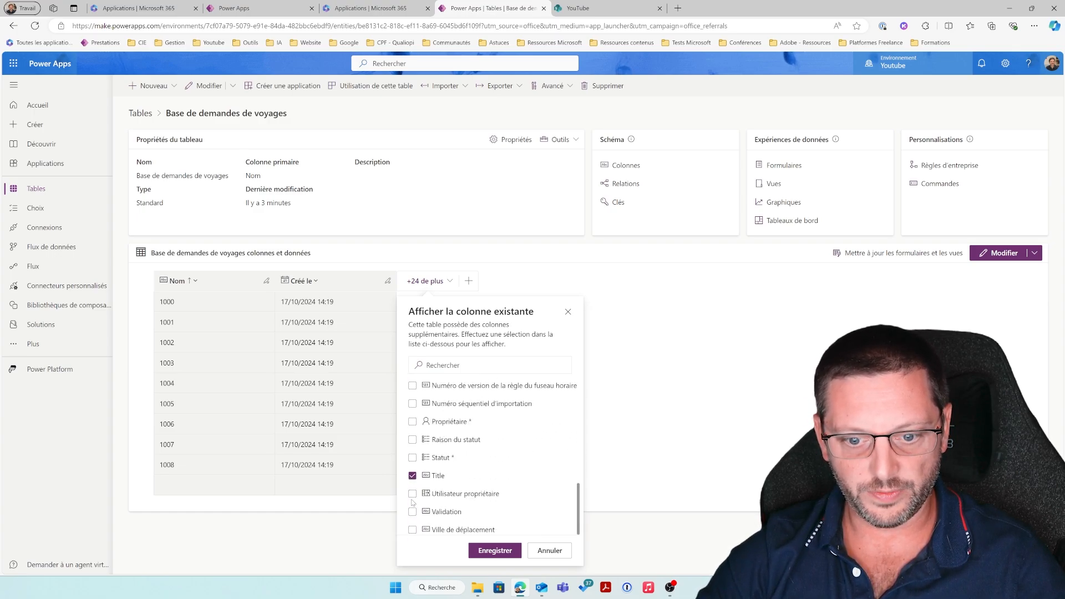
click(412, 512)
click(412, 530)
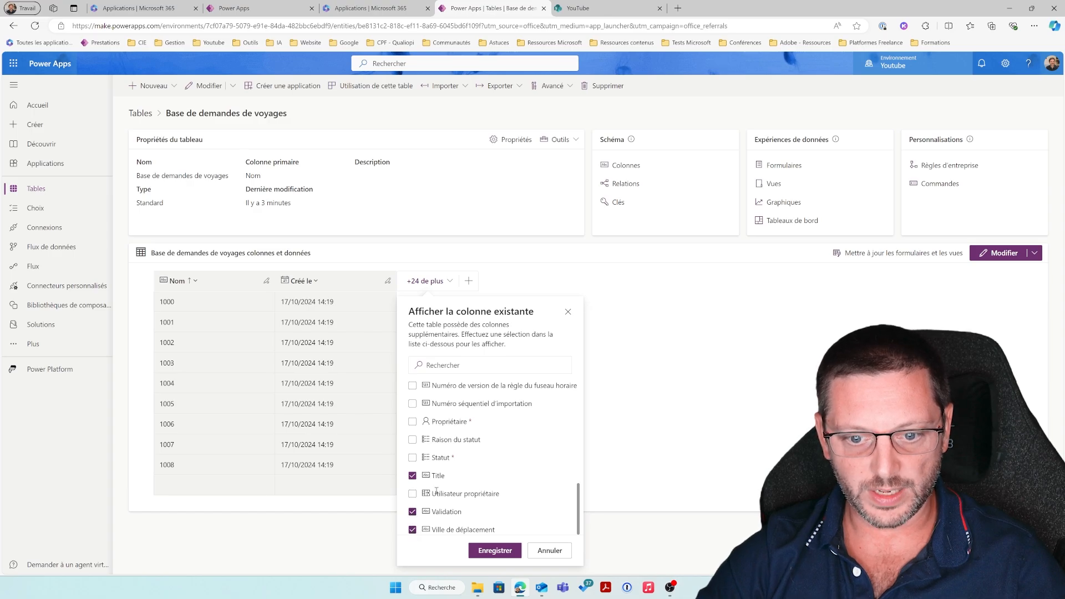
Step: Add the ID and Created columns to the displayed columns and save the selection
scroll(436, 491, up, 3)
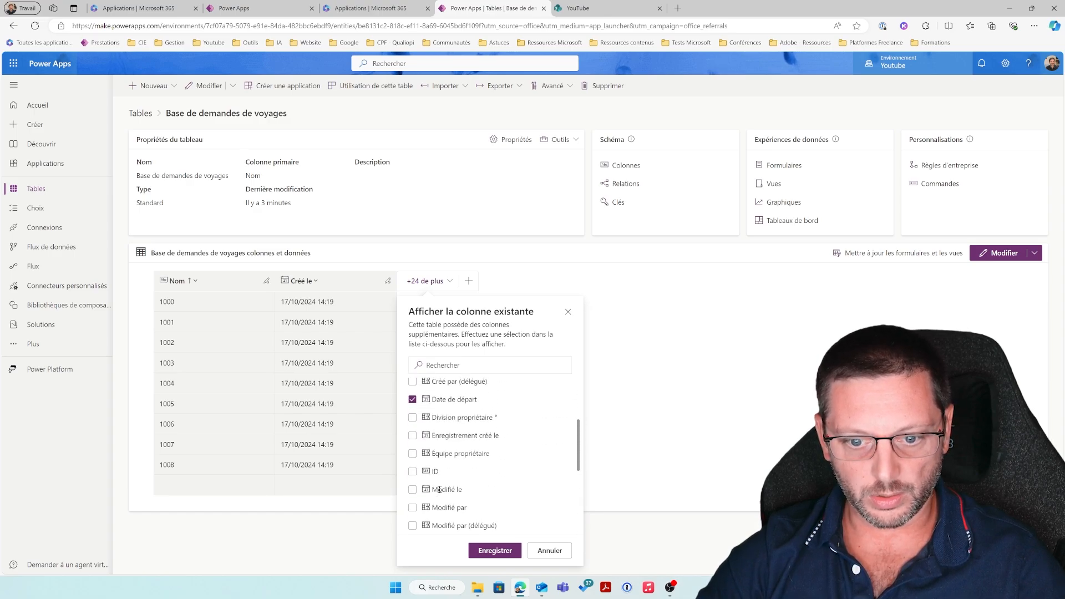
scroll(440, 490, up, 1)
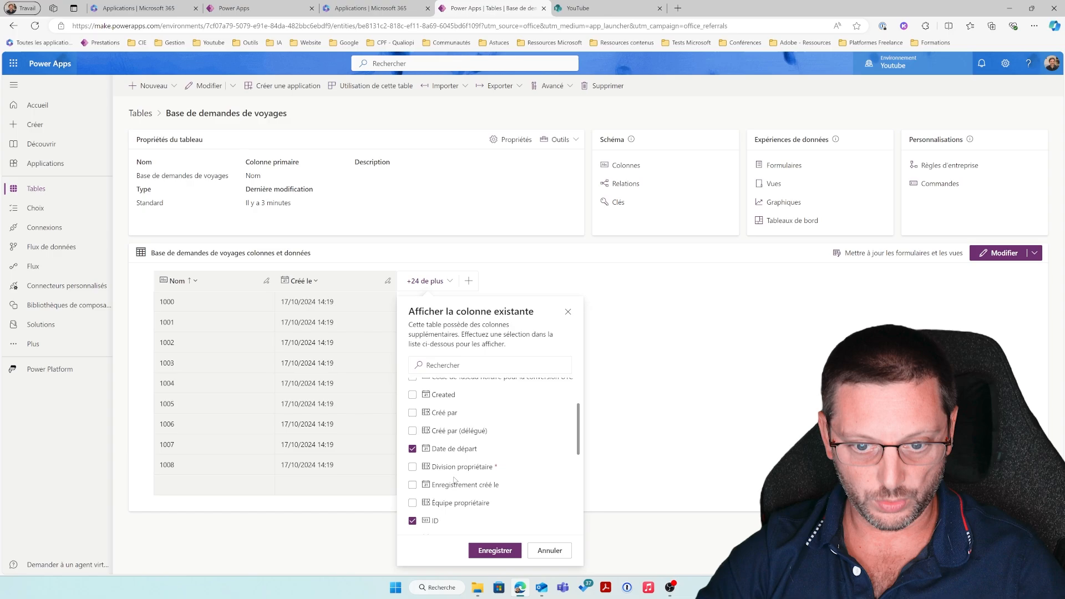
scroll(455, 480, up, 1)
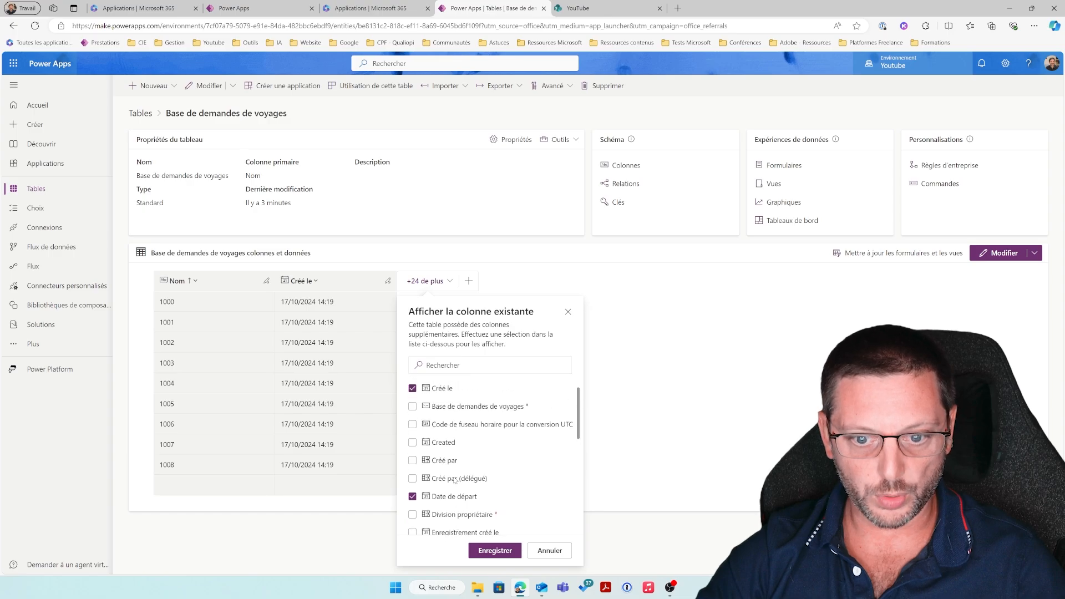
click(412, 443)
scroll(432, 450, up, 2)
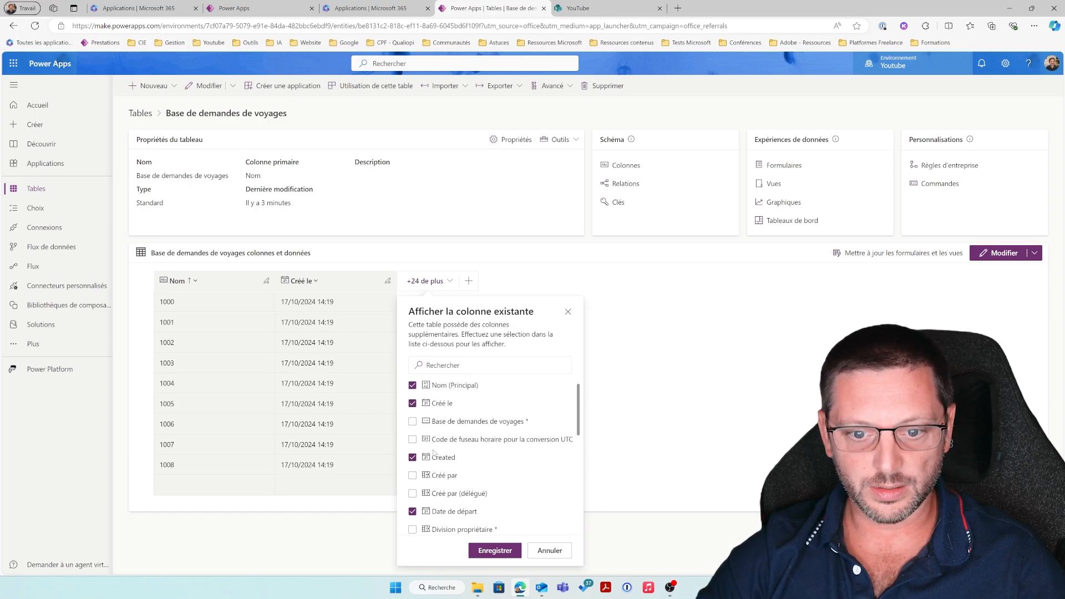
click(493, 550)
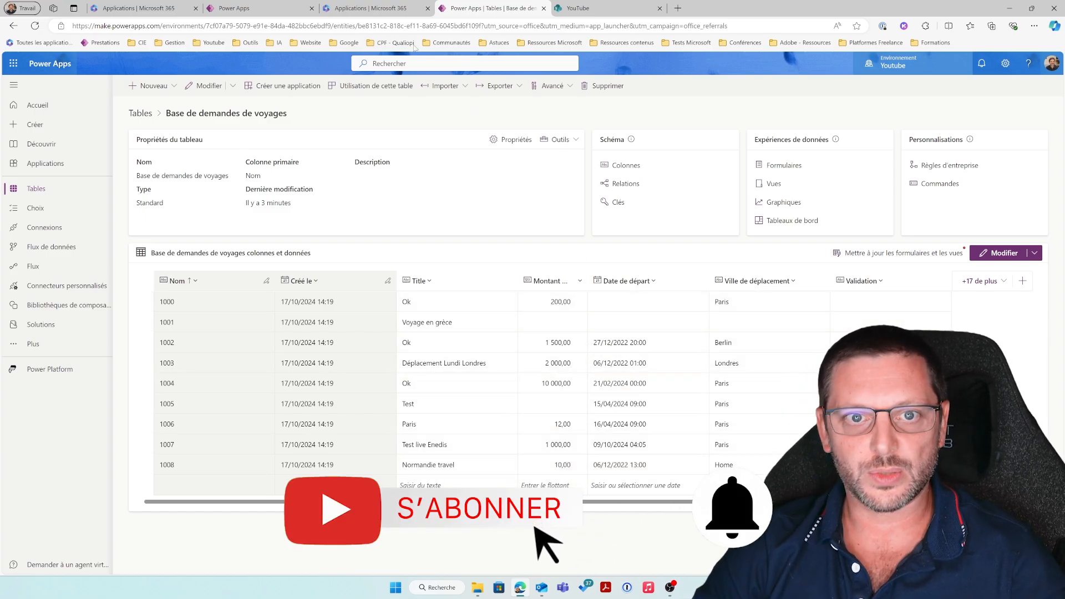
Step: Compare the Dataverse table's rows and columns, including ID and Created, with the source SharePoint list
click(582, 9)
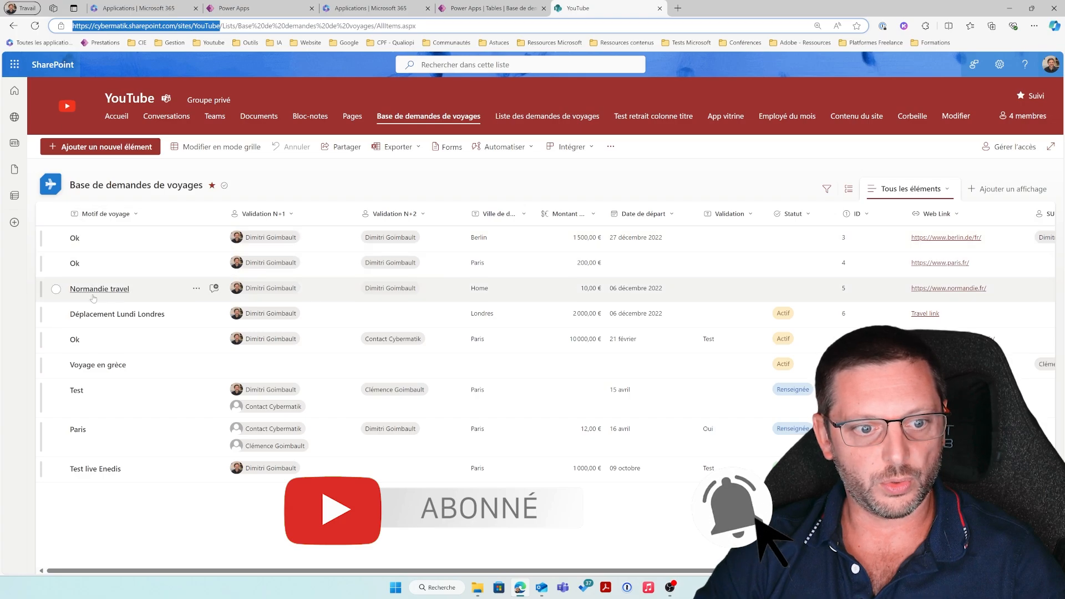
click(483, 8)
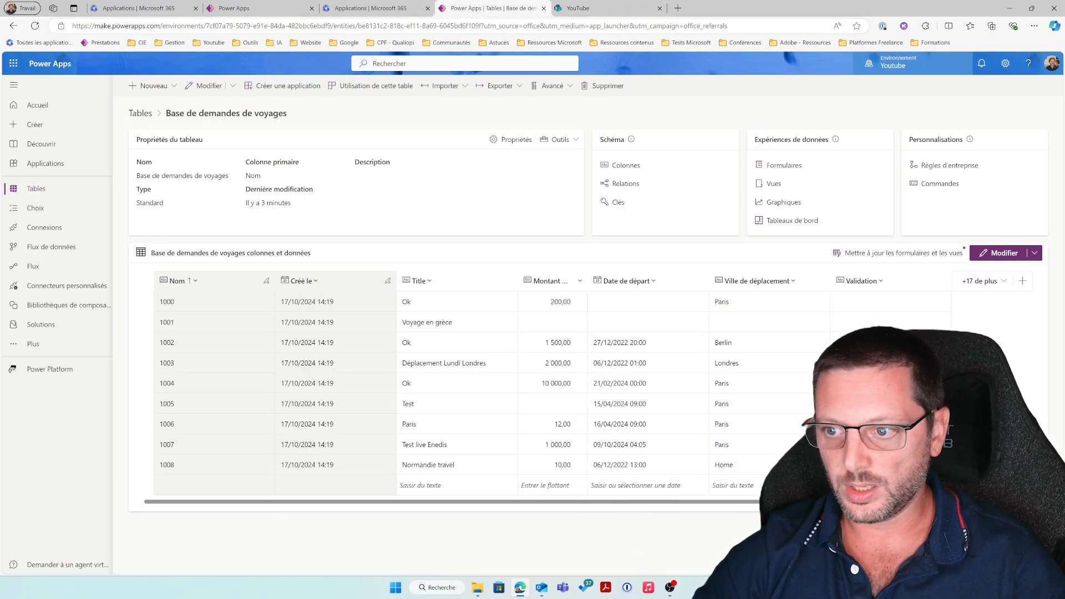
drag(793, 502, 947, 502)
click(981, 281)
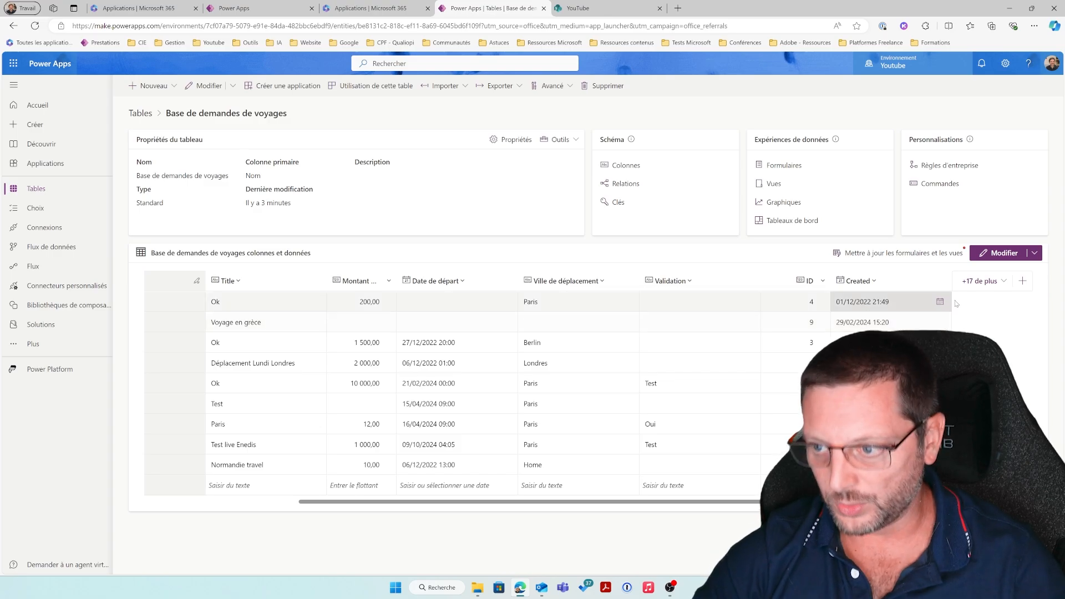
Step: Create a single-line text column named Motif de déplacement in the table, and open the list of dataflows
click(1024, 283)
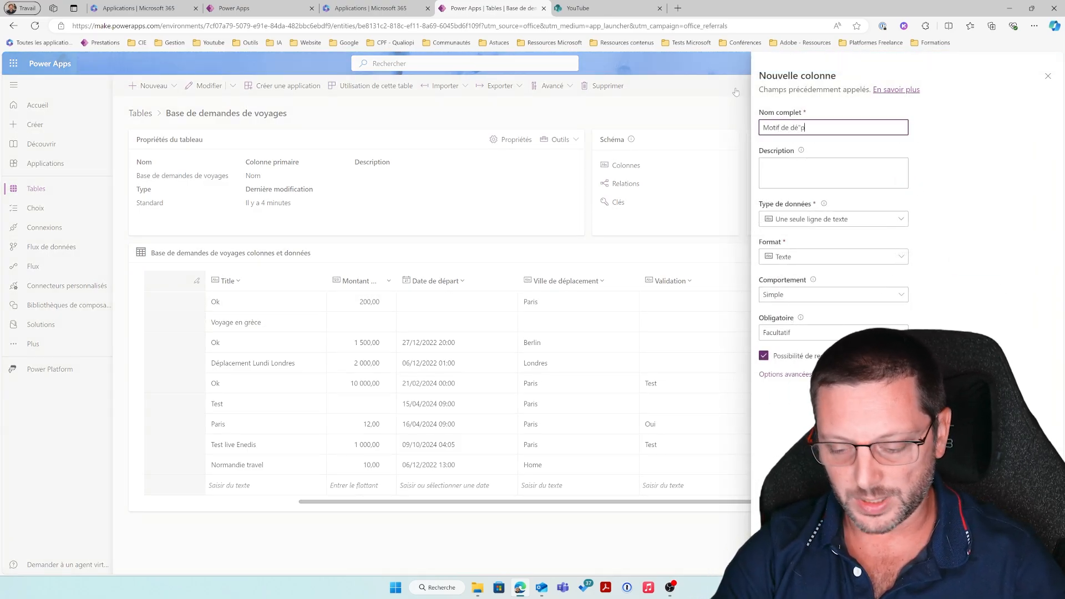
text(Motif de dépla)
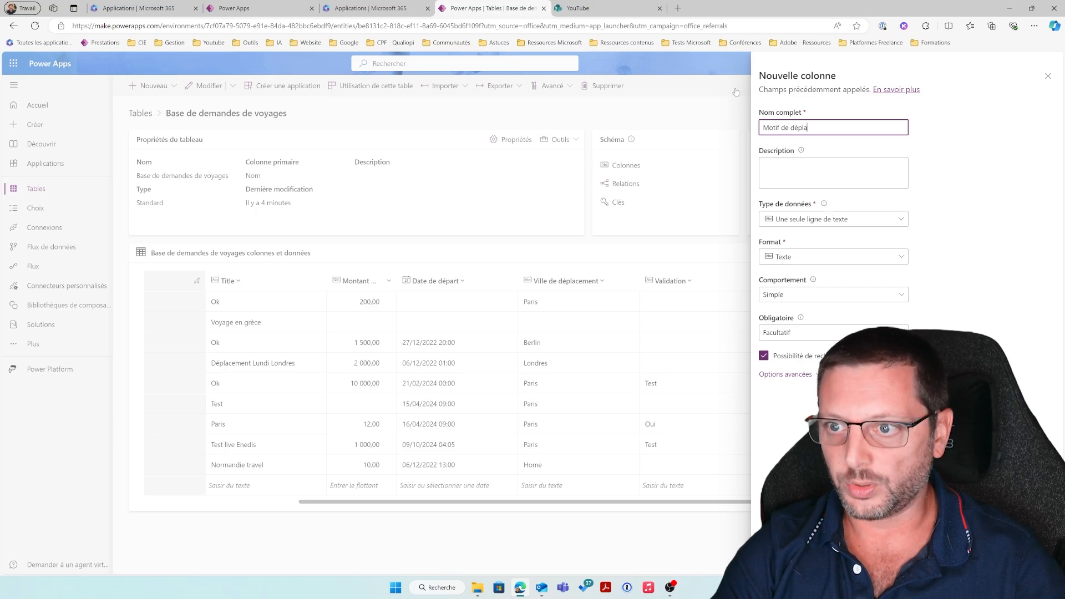
text(cemen)
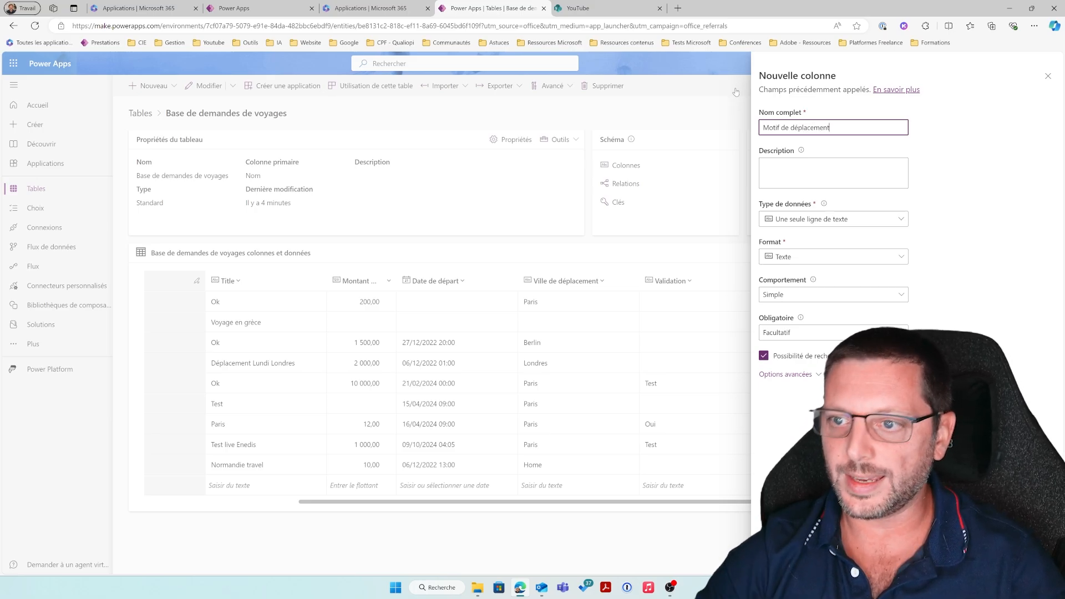
text(t)
key(Return)
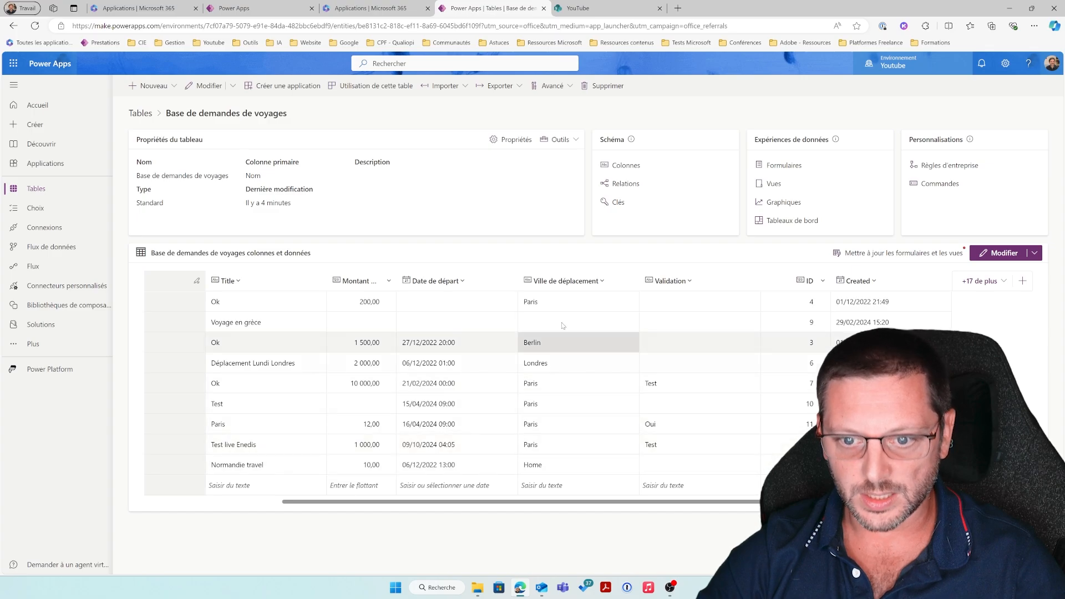
scroll(333, 388, left, 5)
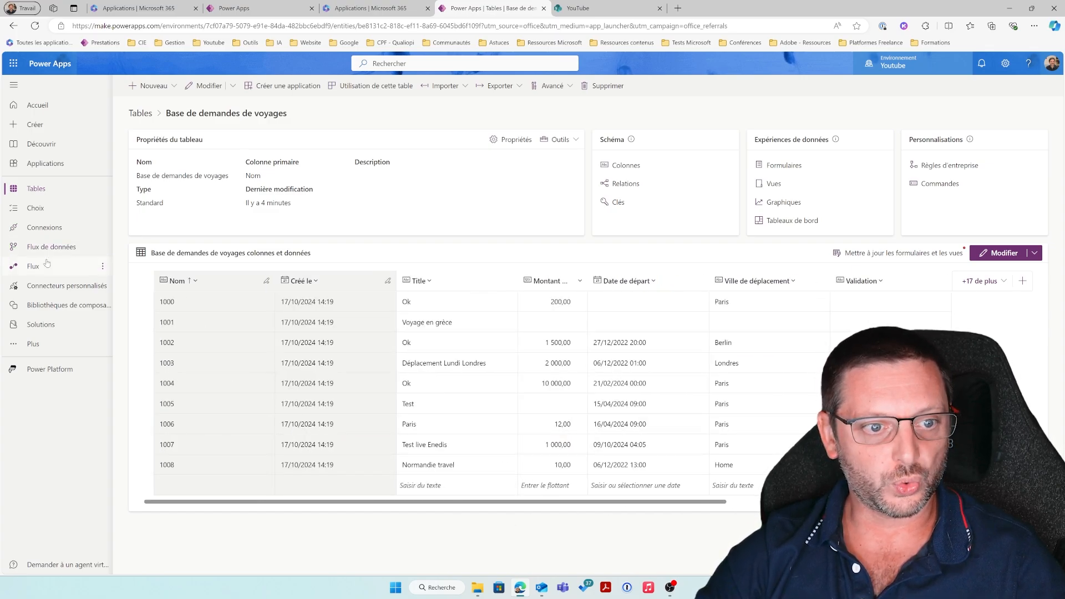
click(55, 245)
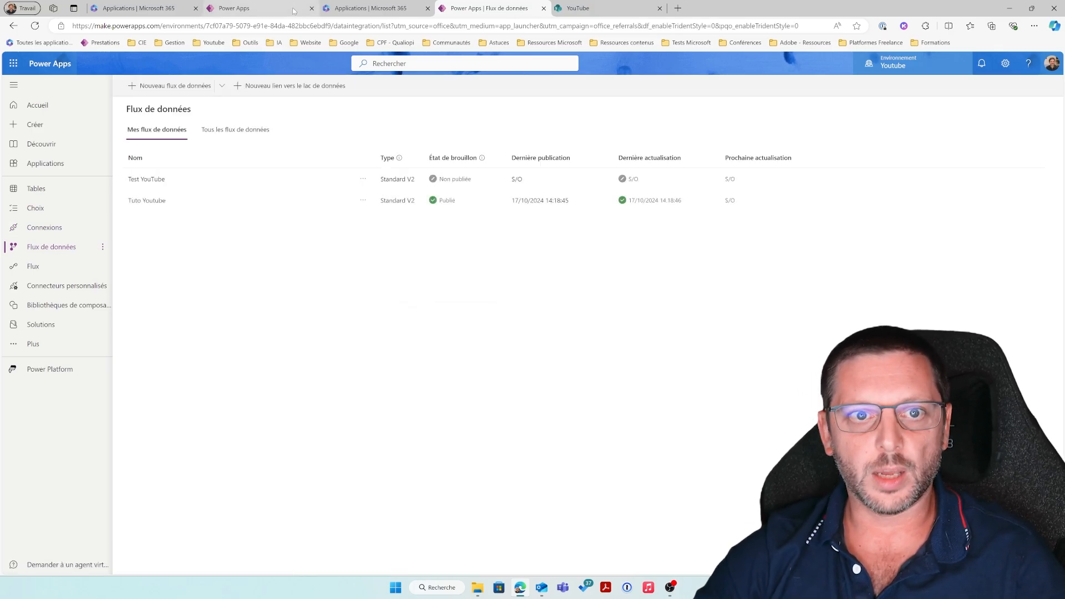
Step: Switch to the SharePoint list and set the Motif de voyage of the item with ID 4 to Dataflow fonctionnel
click(624, 4)
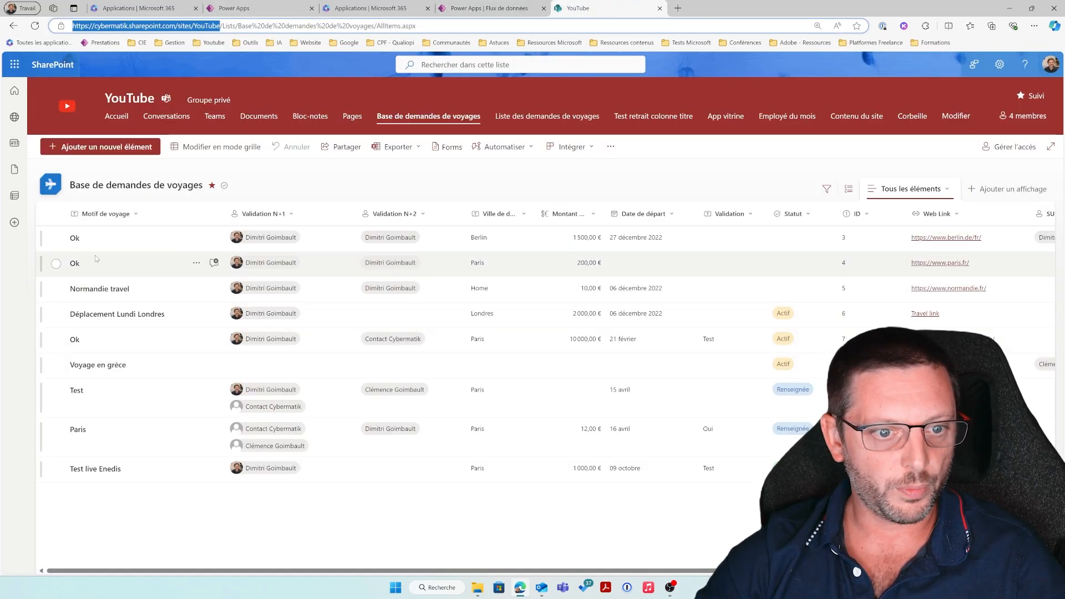
click(97, 266)
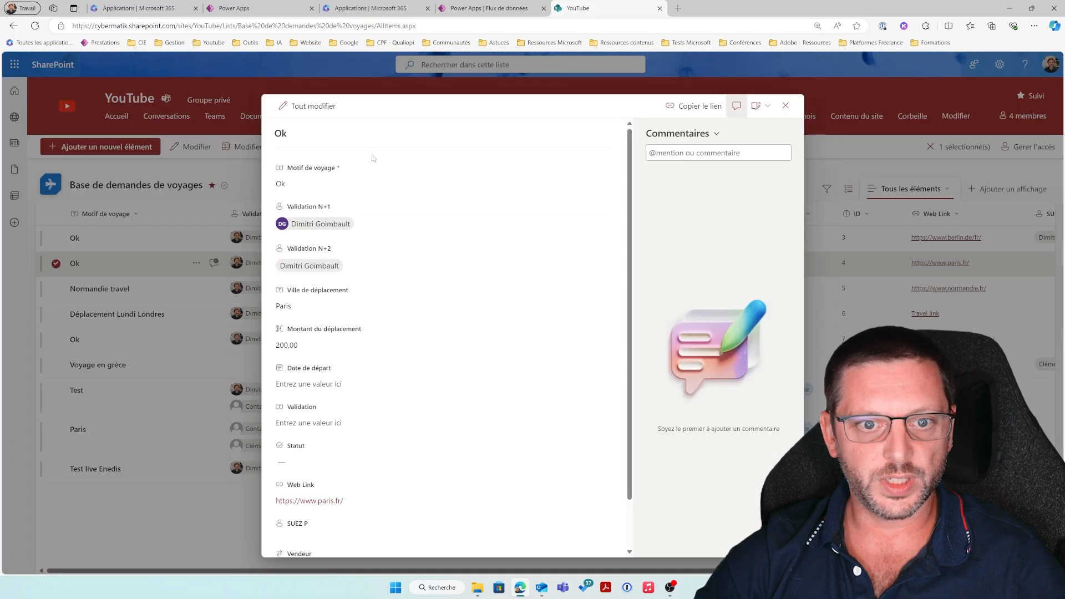
click(339, 185)
text(Da)
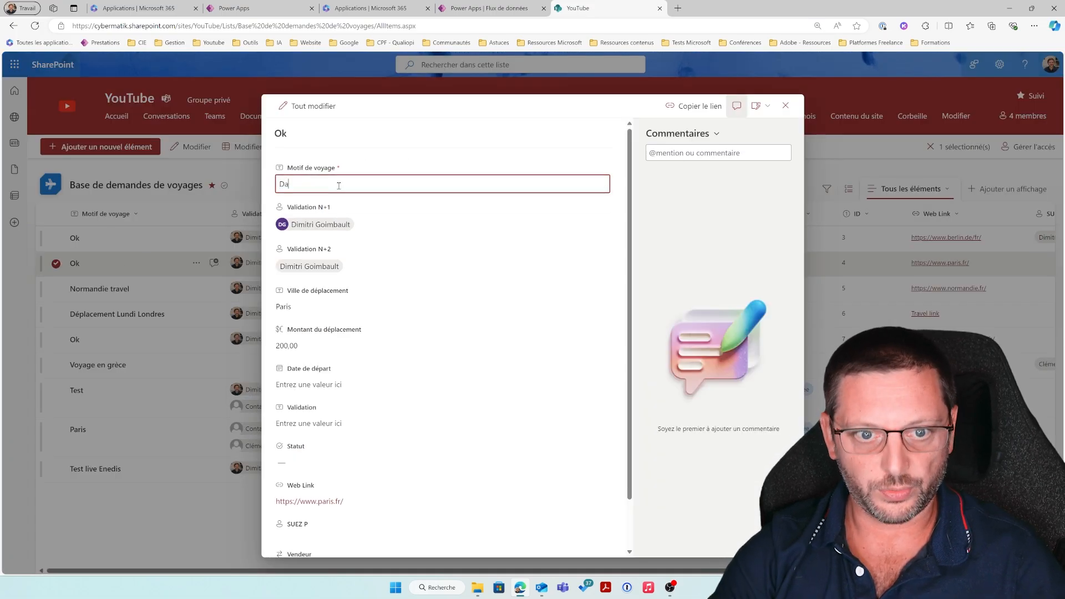
text(taflow fonctionnel)
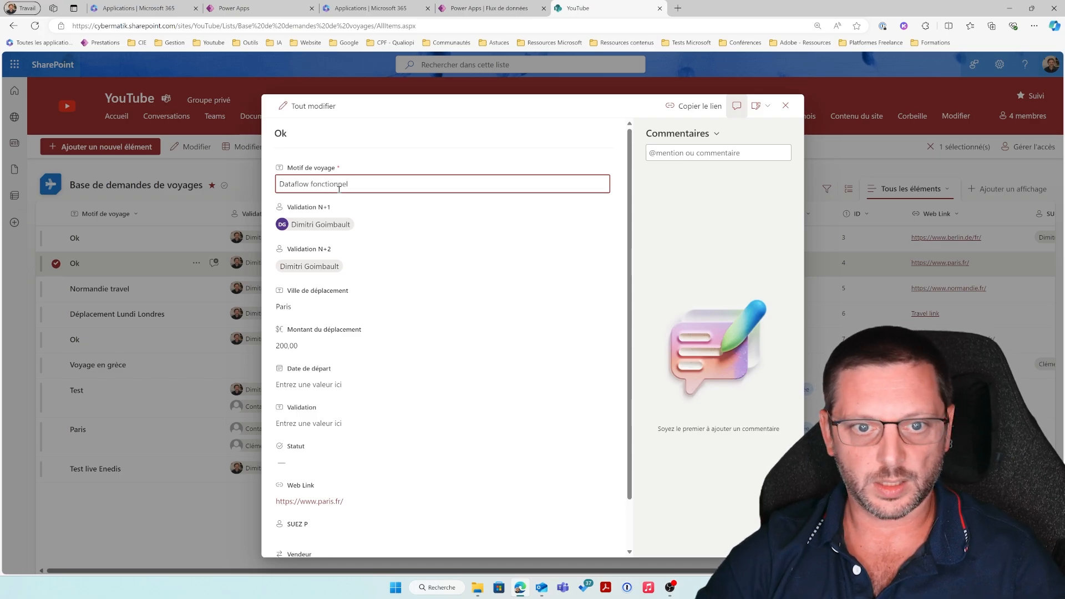
key(Return)
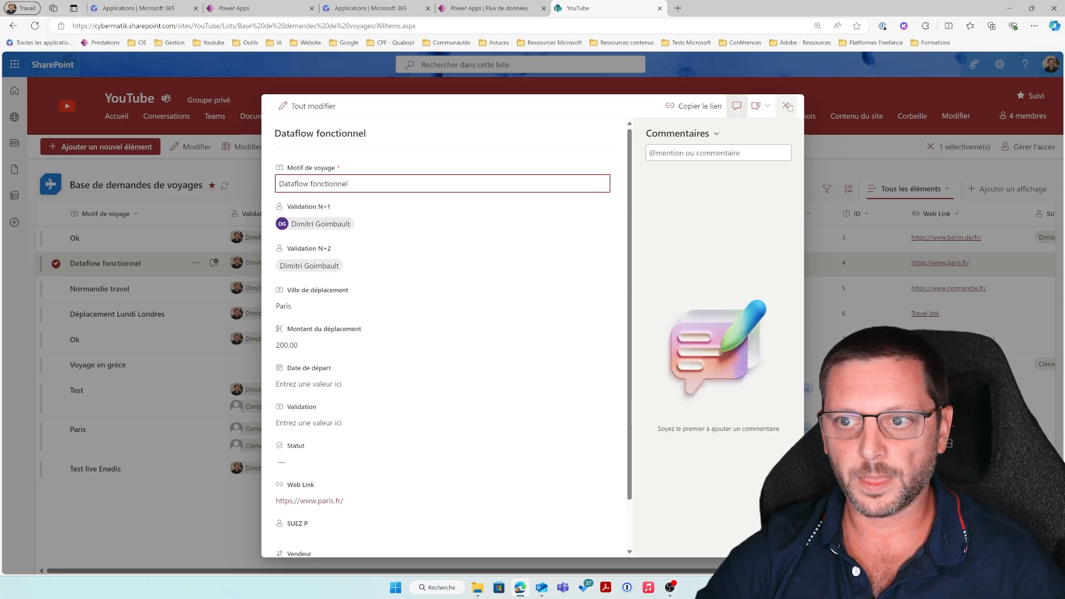
click(785, 105)
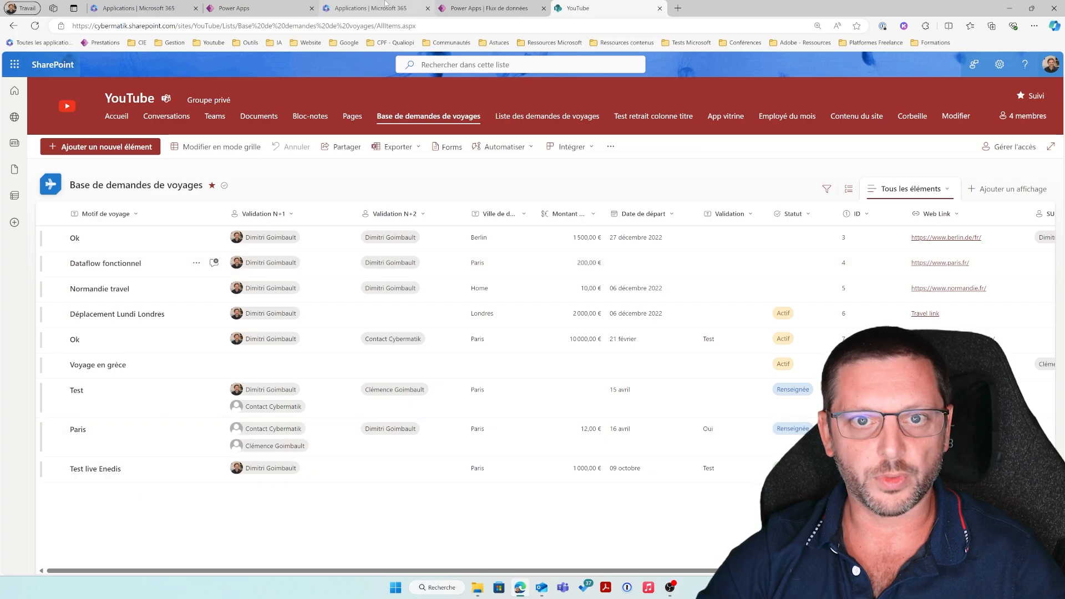
Step: Return to Power Apps and open the Tuto Youtube dataflow for editing
click(520, 8)
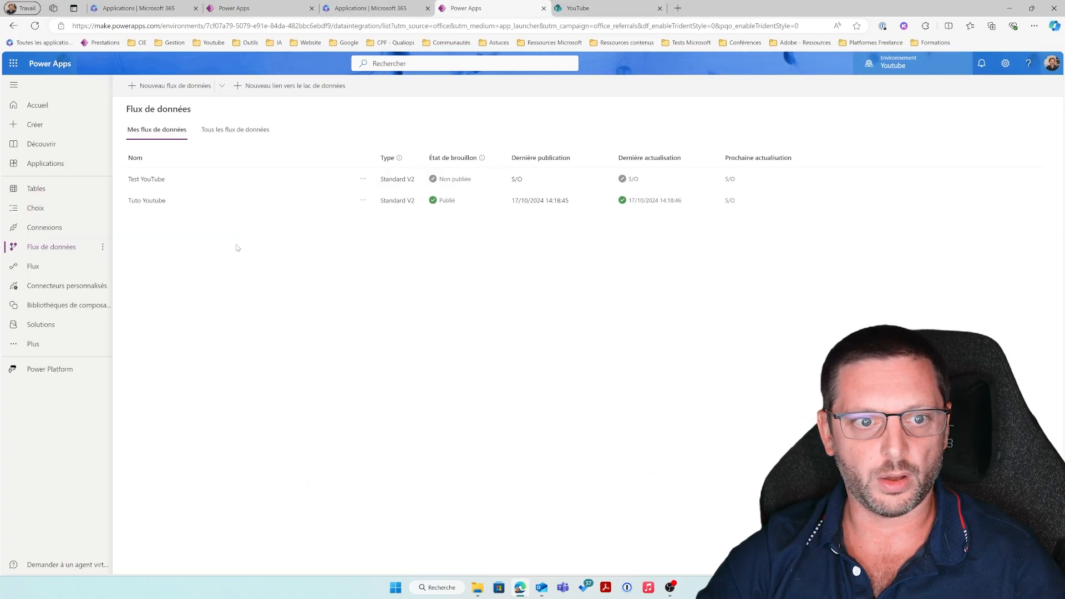
click(363, 201)
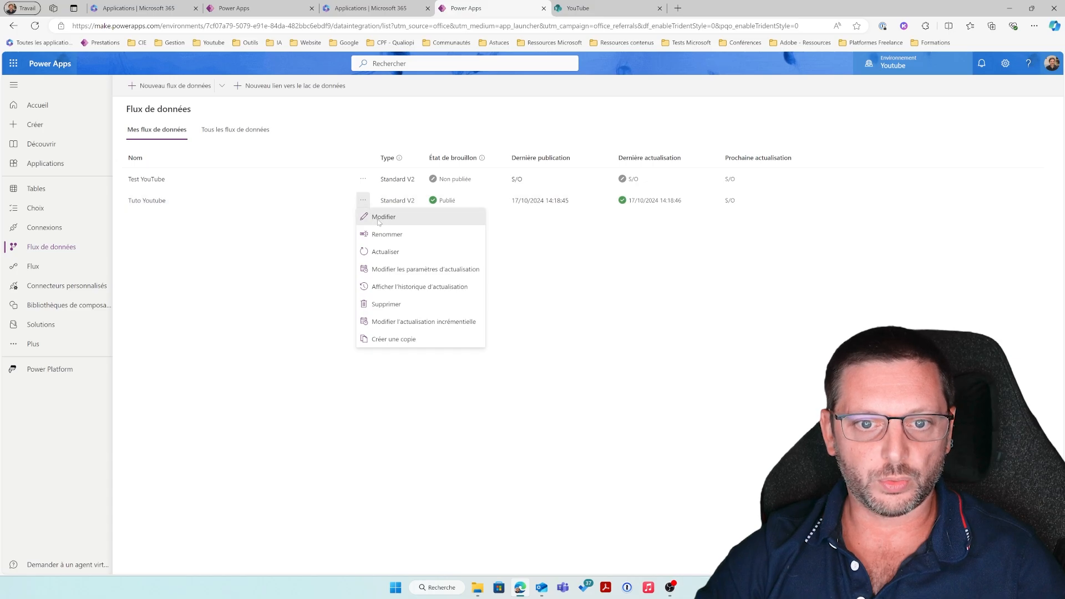
click(363, 216)
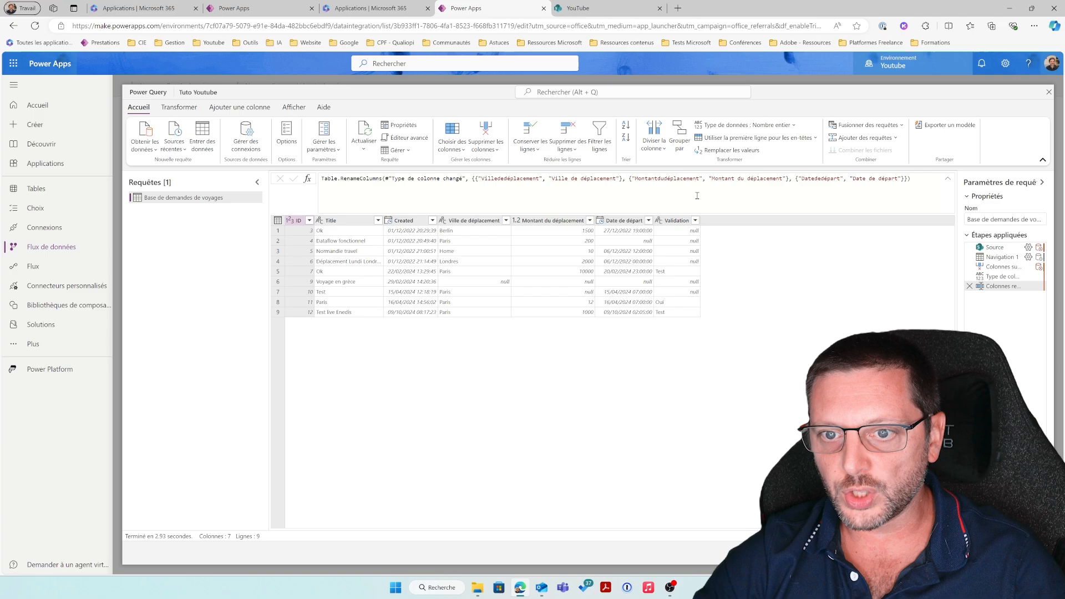
Step: Check the Web Link column in SharePoint and remove "WebLink" from the formula of the query's removed-columns step
click(1004, 276)
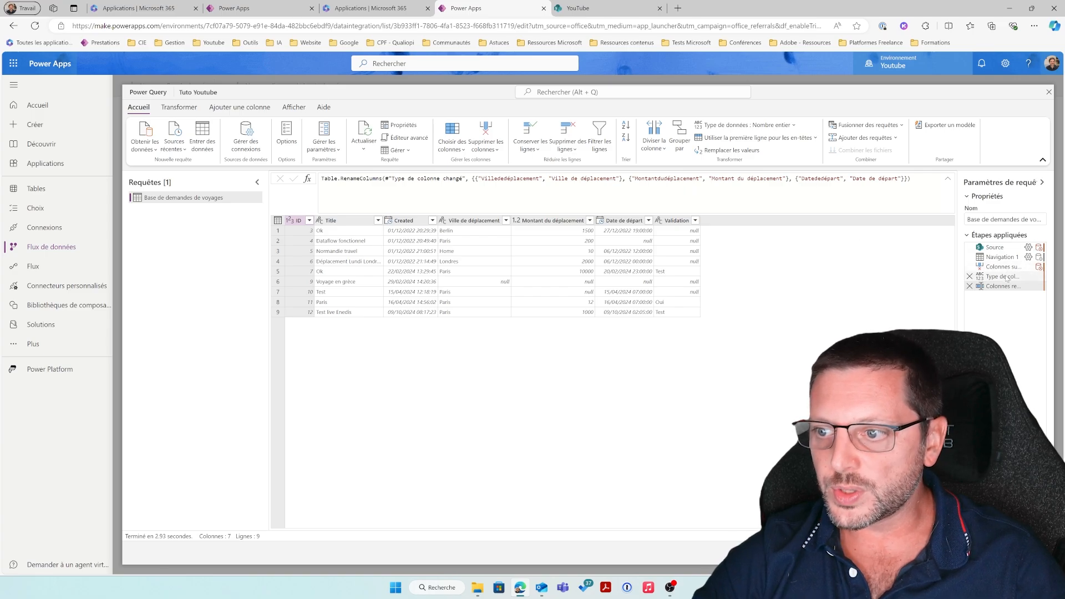
click(1004, 267)
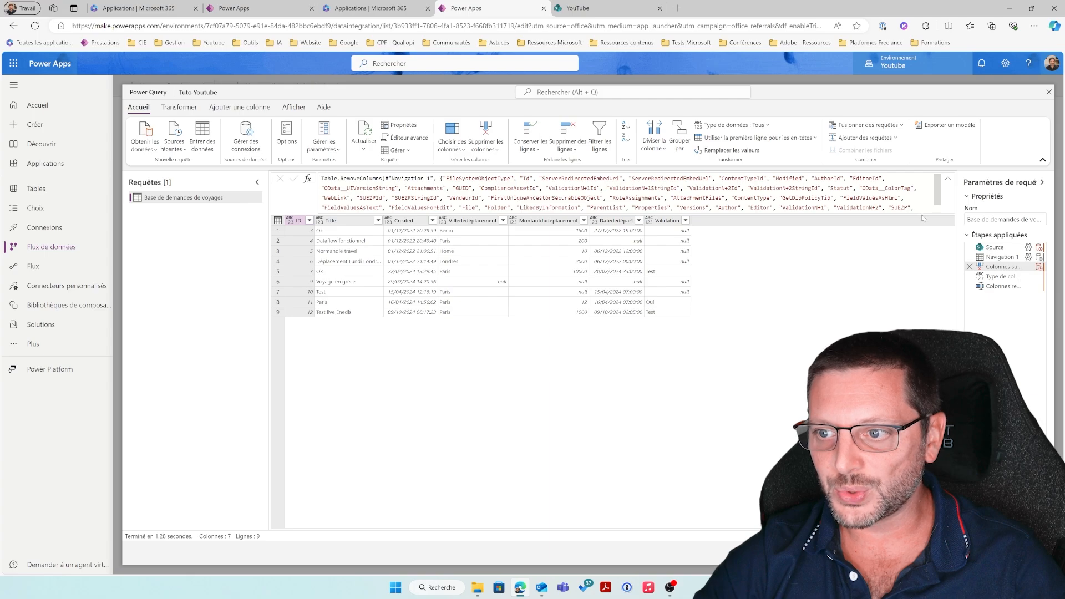
scroll(886, 183, down, 1)
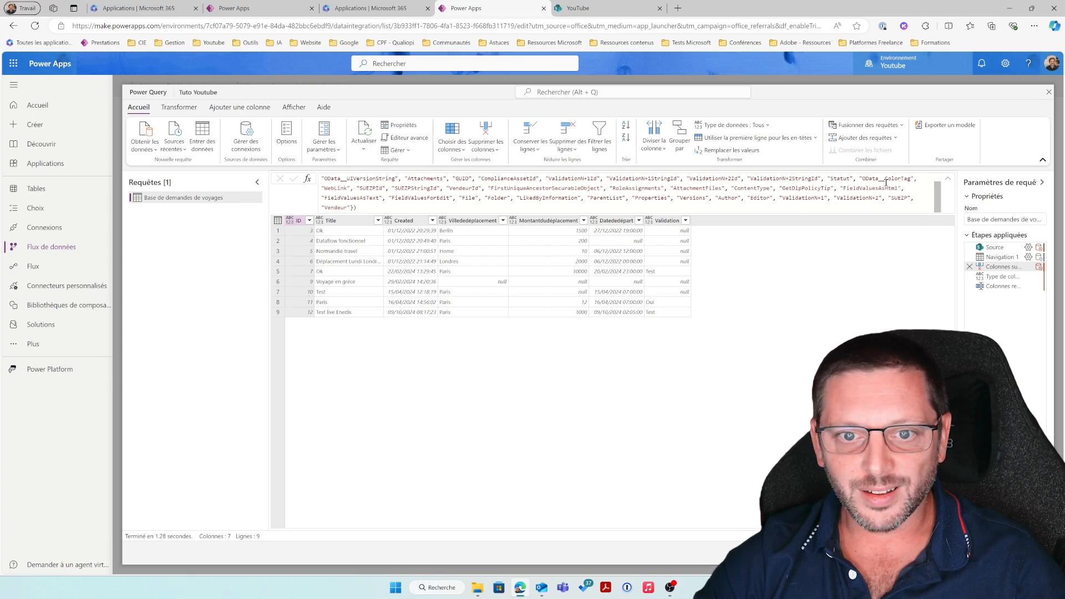
click(369, 7)
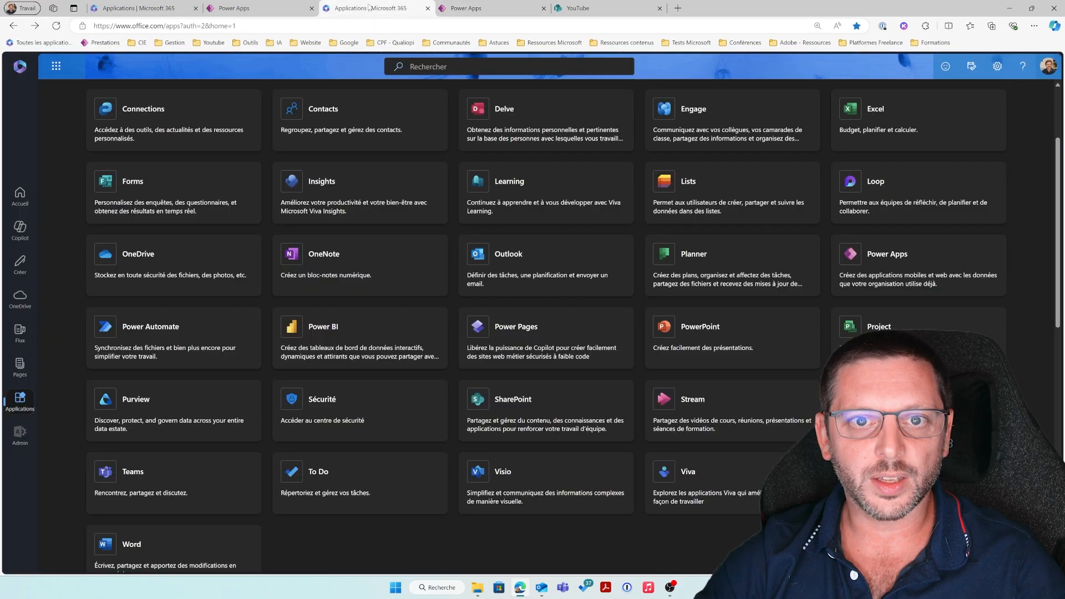
click(577, 8)
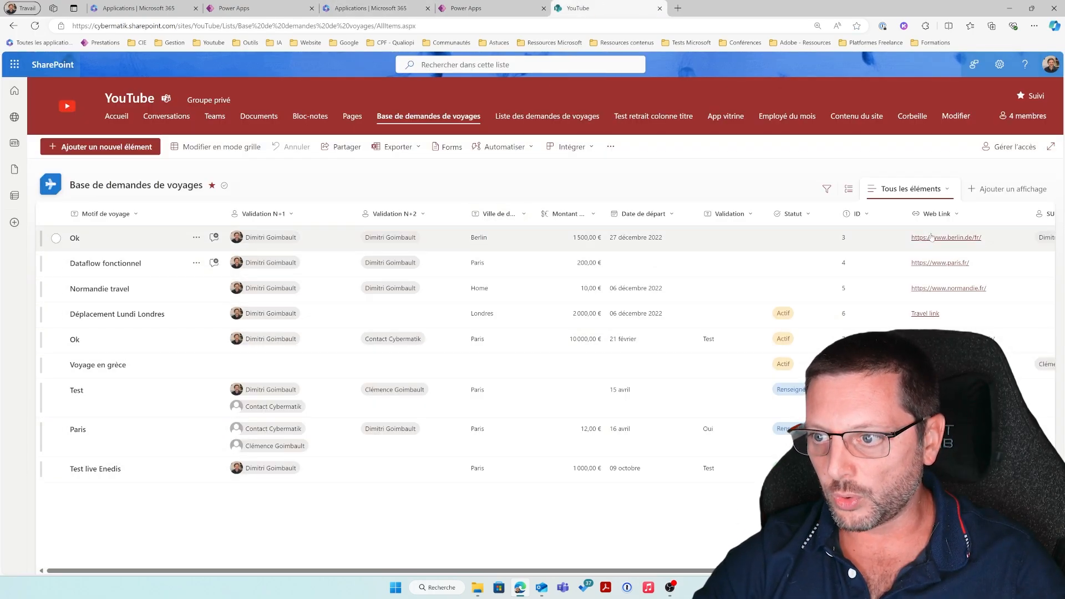
click(503, 11)
click(408, 9)
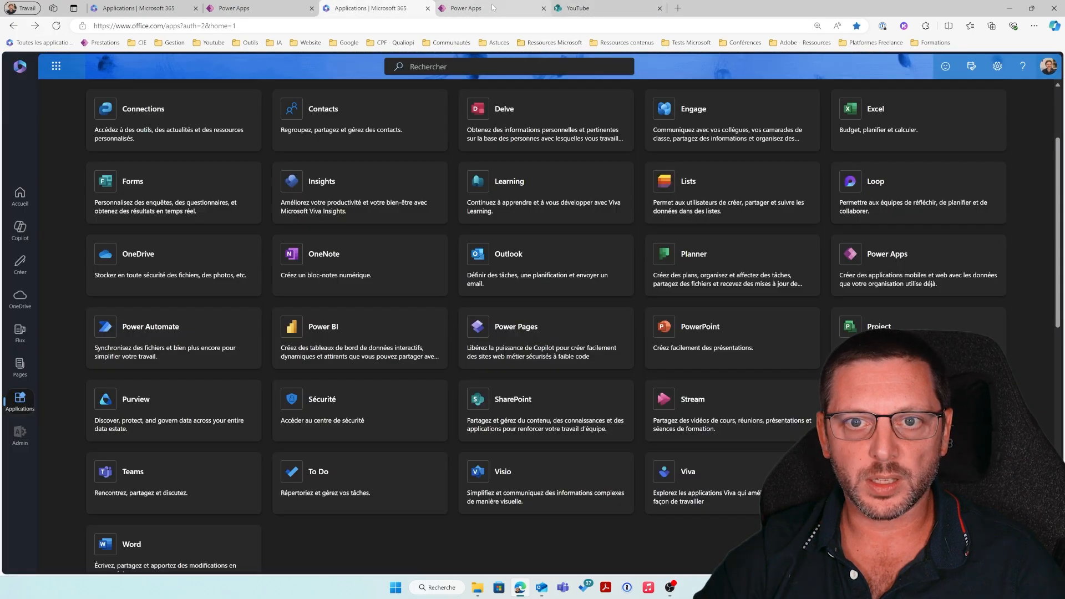
click(477, 9)
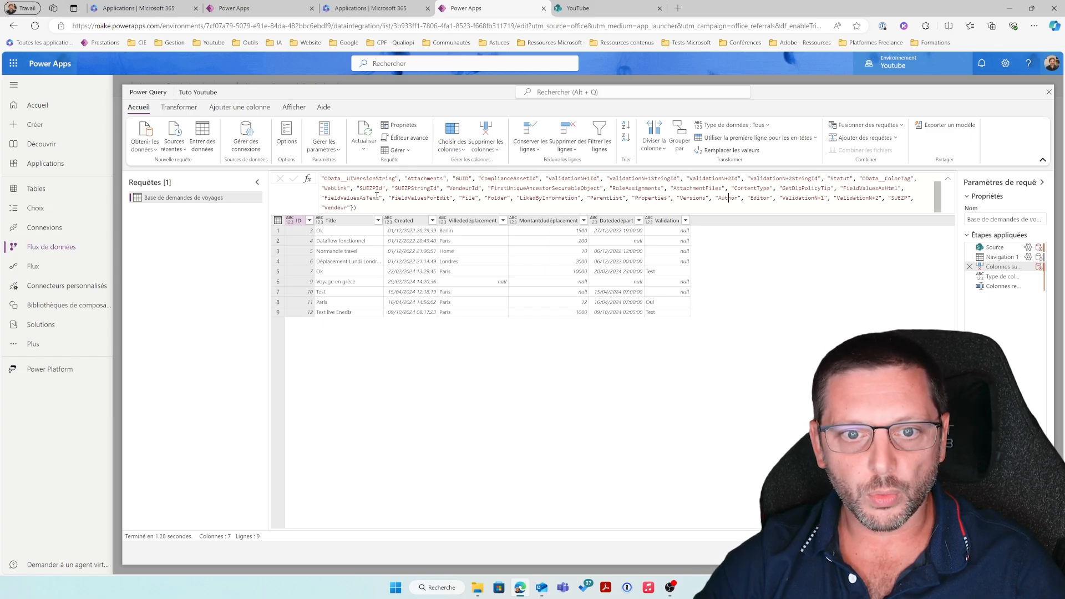
drag(352, 185, 321, 186)
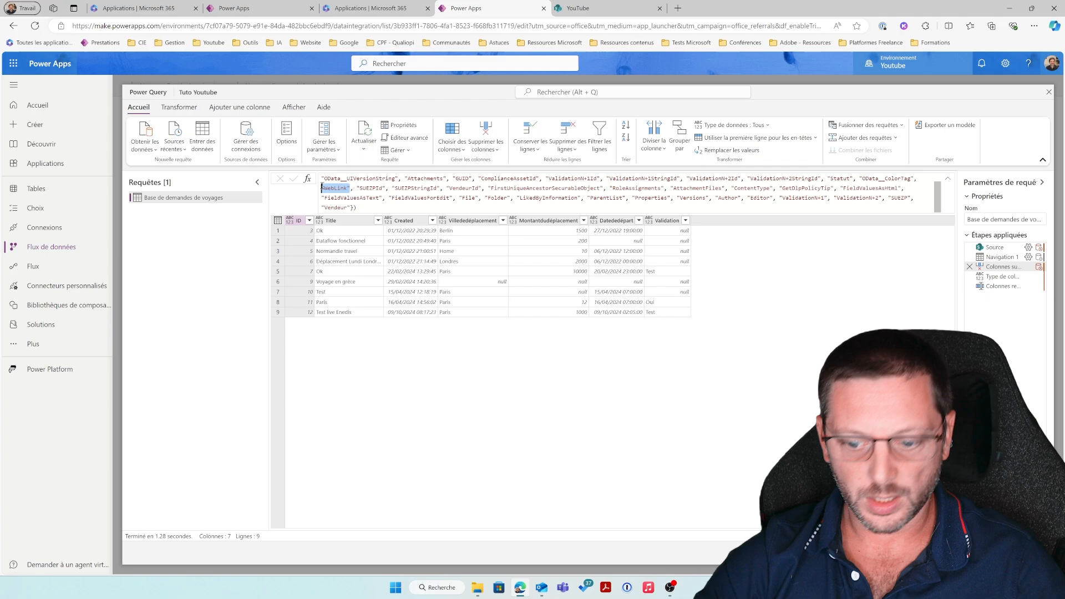
key(BackSpace)
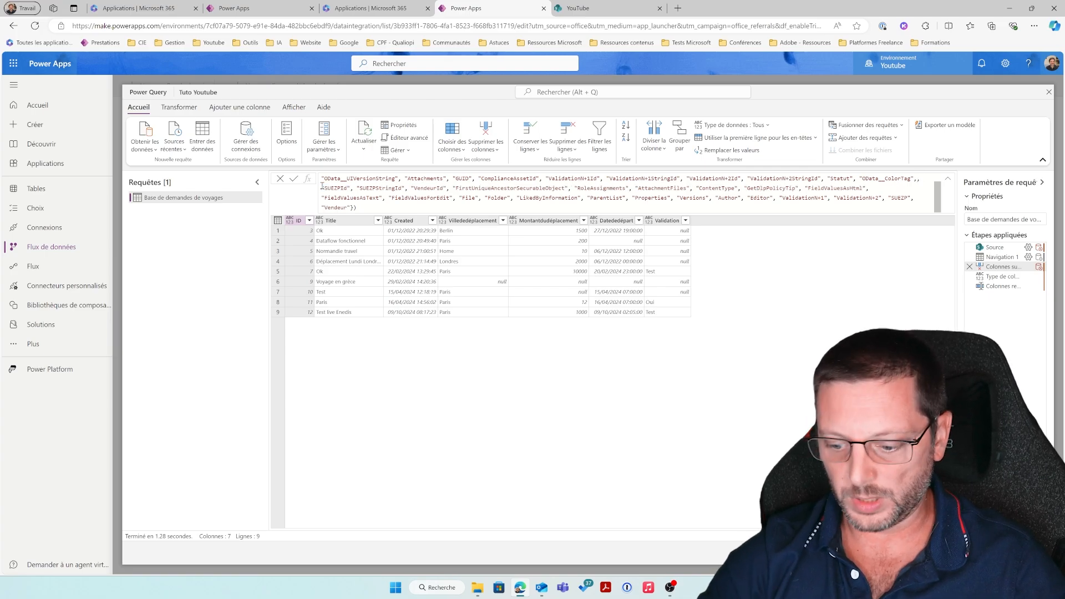
key(Return)
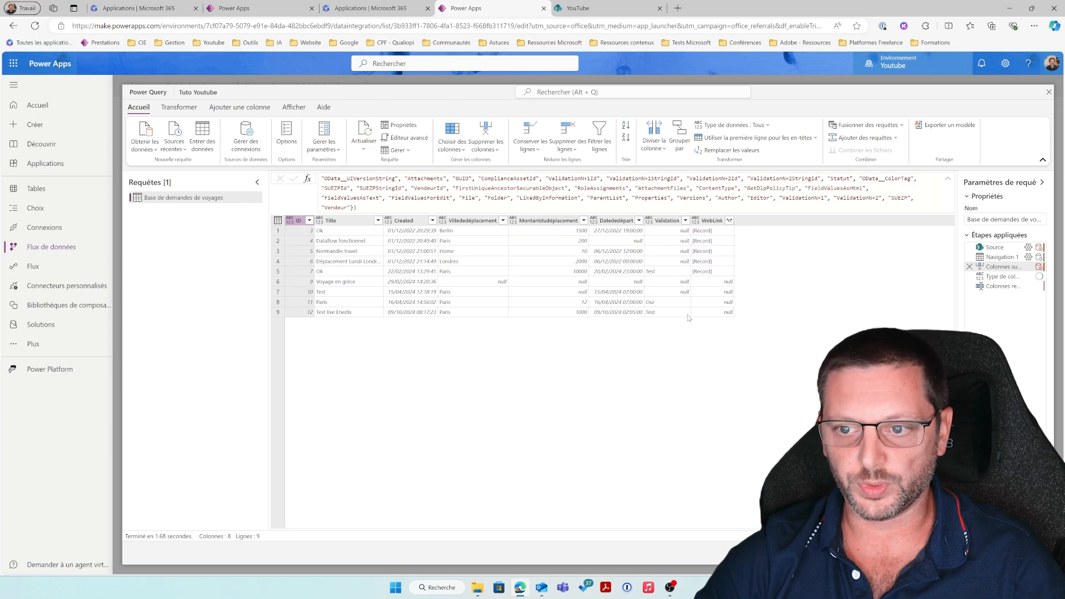
Step: Expand the WebLink record column, keeping only the Url field
click(729, 221)
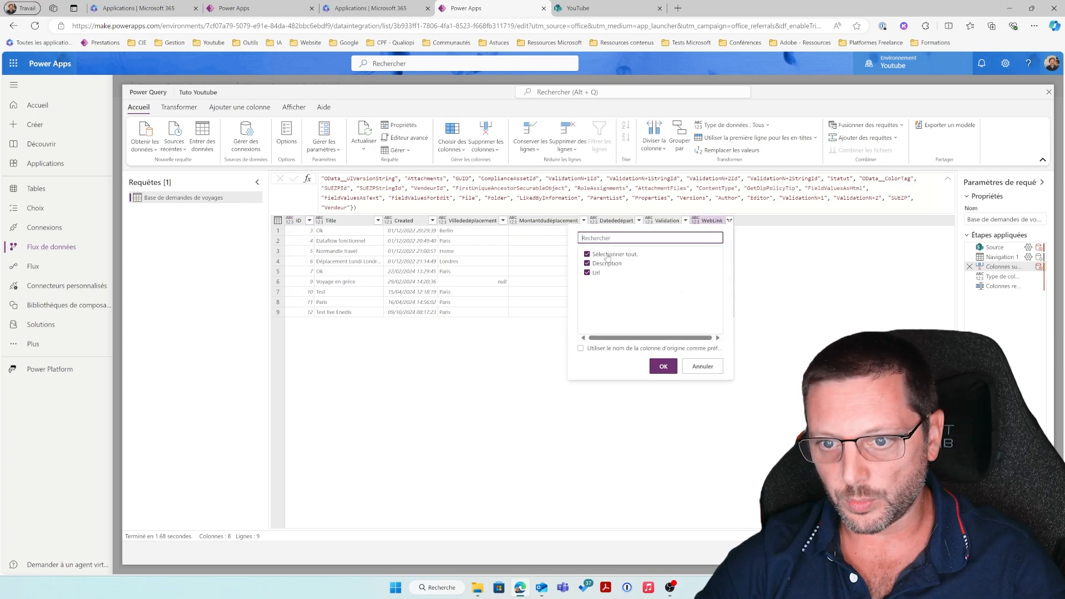
click(604, 263)
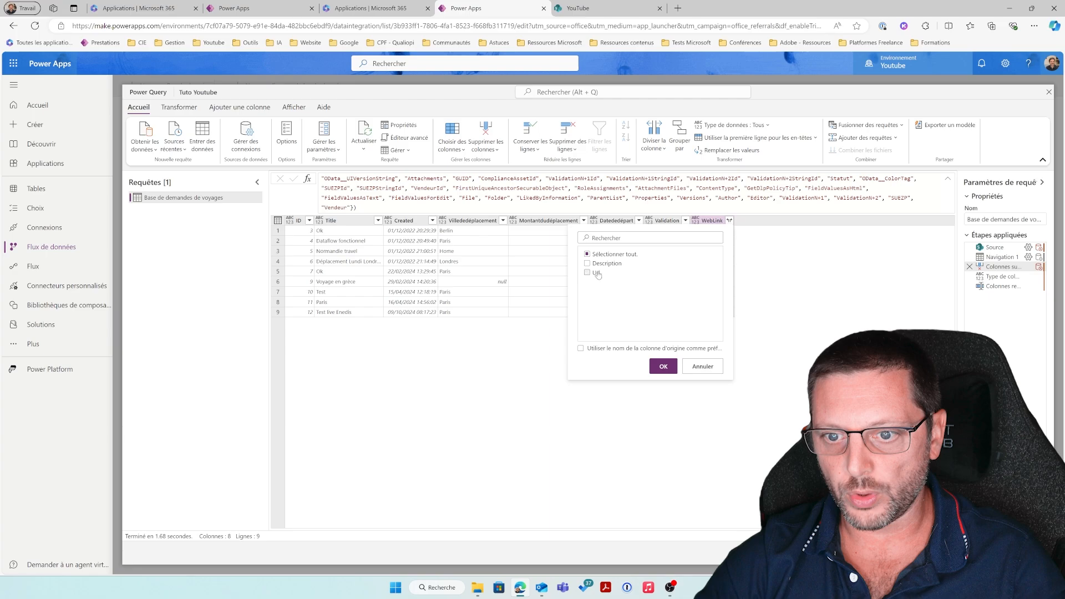
click(663, 367)
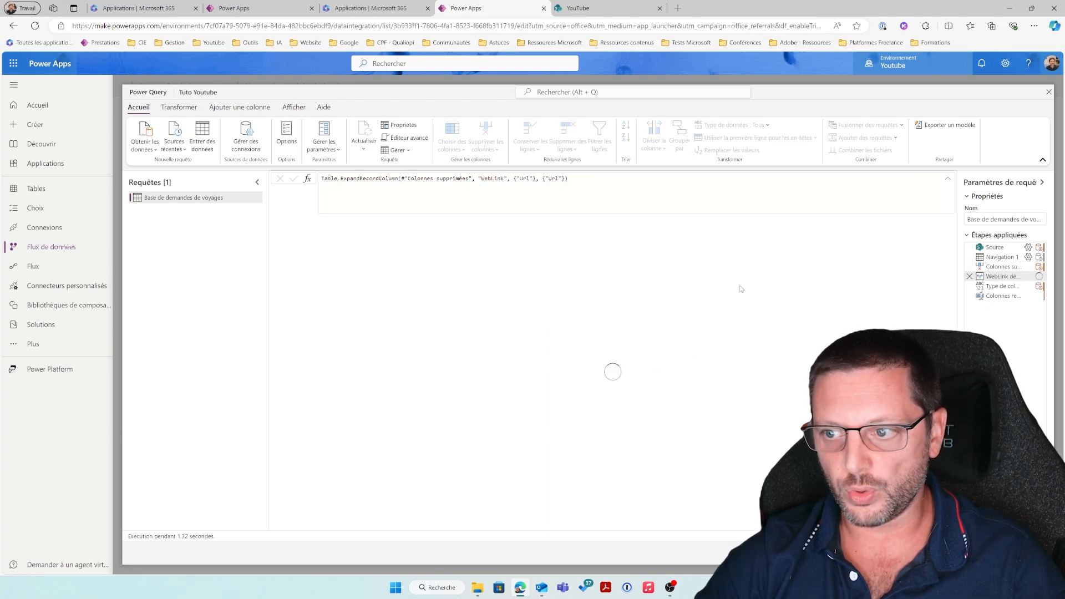
Step: At the changed-type step, set the Url column's data type to Texte and confirm inserting the step
click(1001, 286)
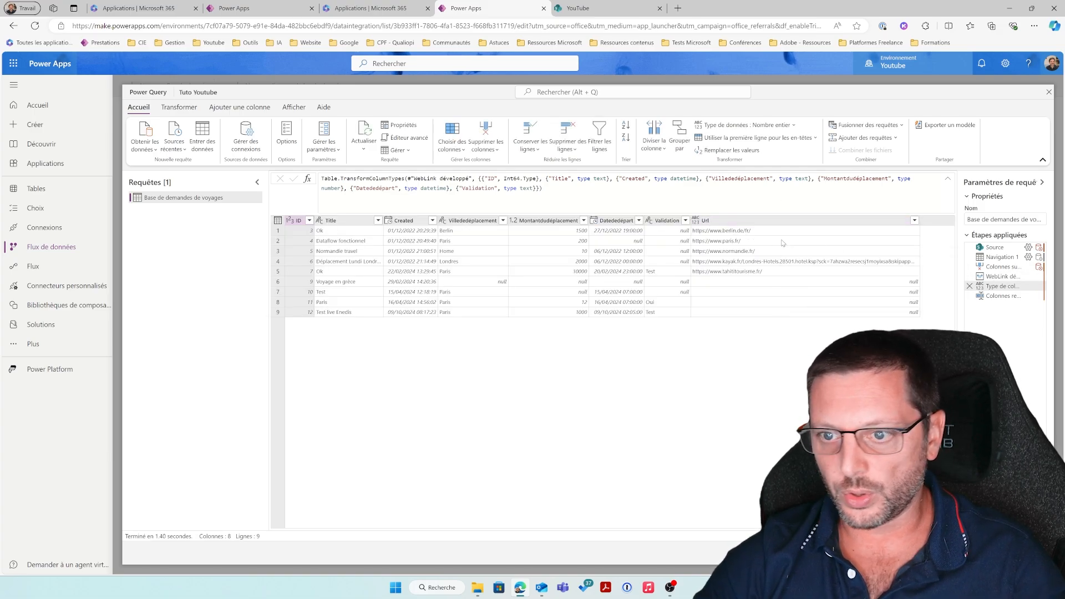
click(697, 220)
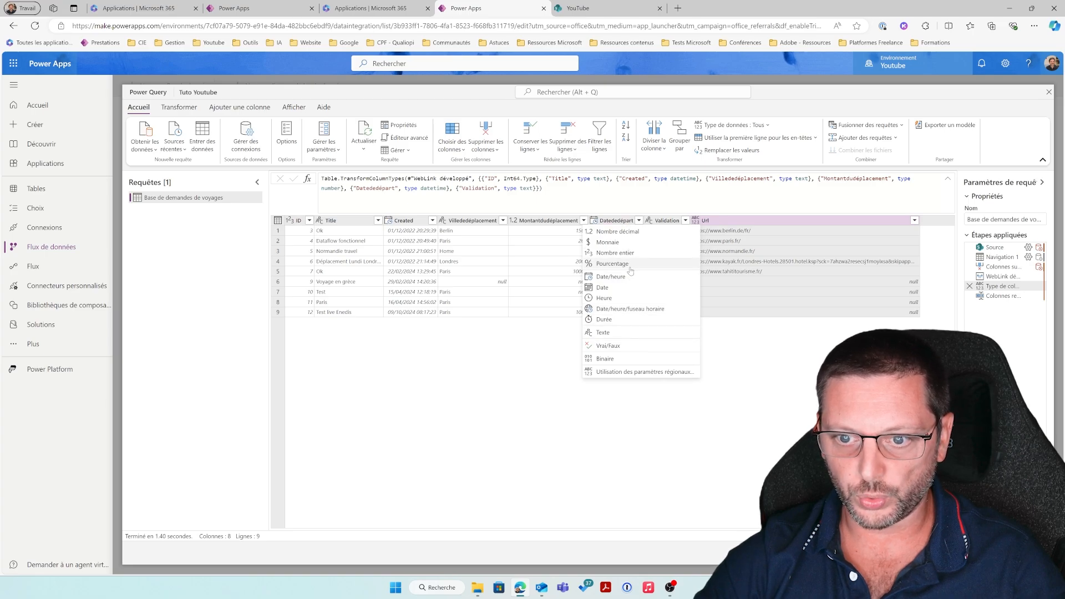
click(603, 332)
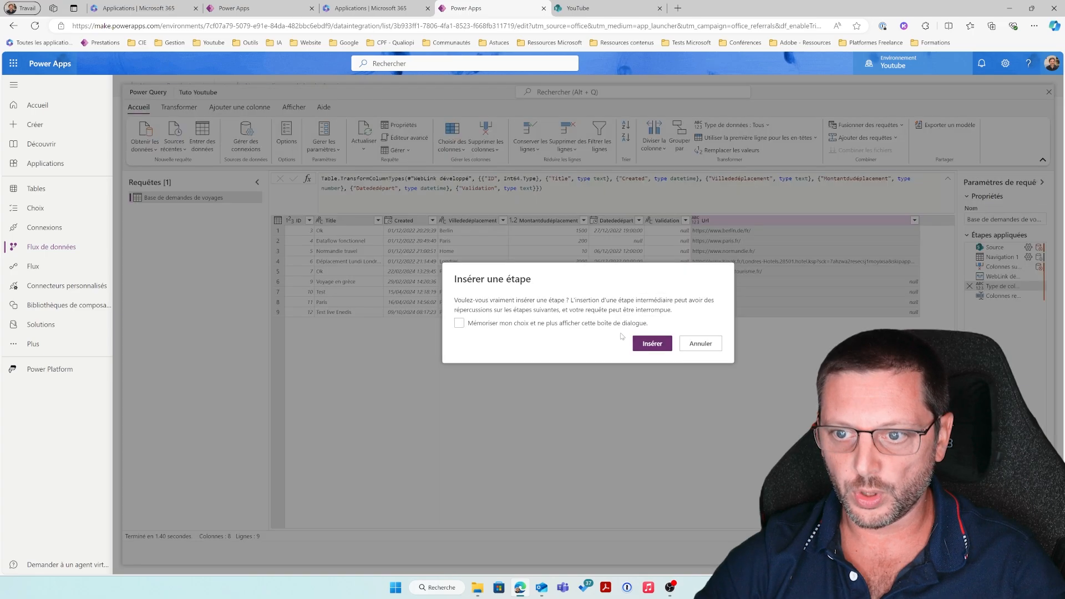
click(652, 344)
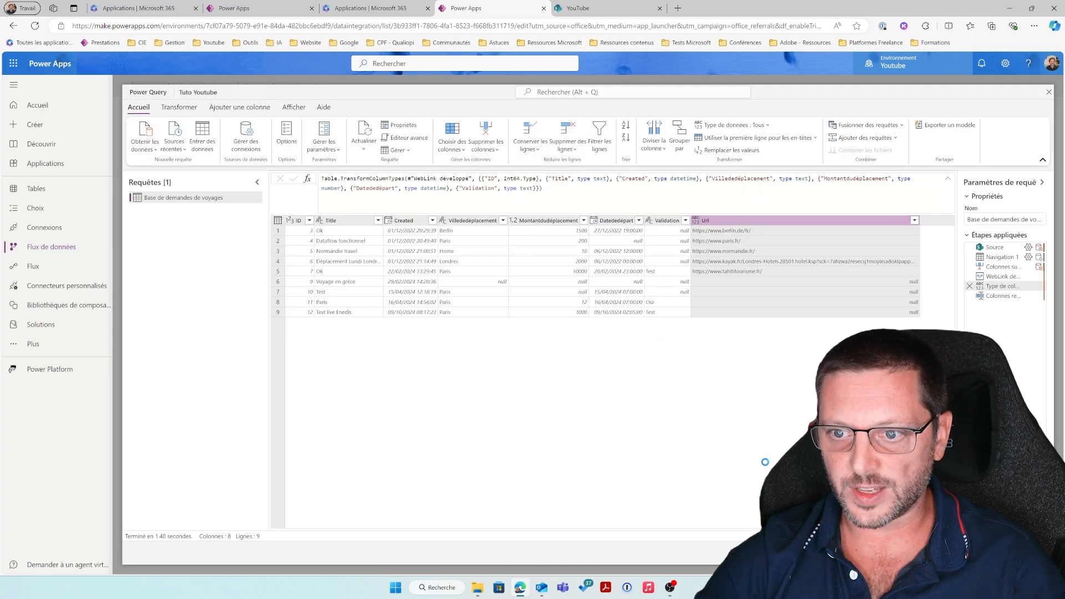
Step: Select the renamed-columns step, continue to the destination settings and expand the import method options
click(1010, 298)
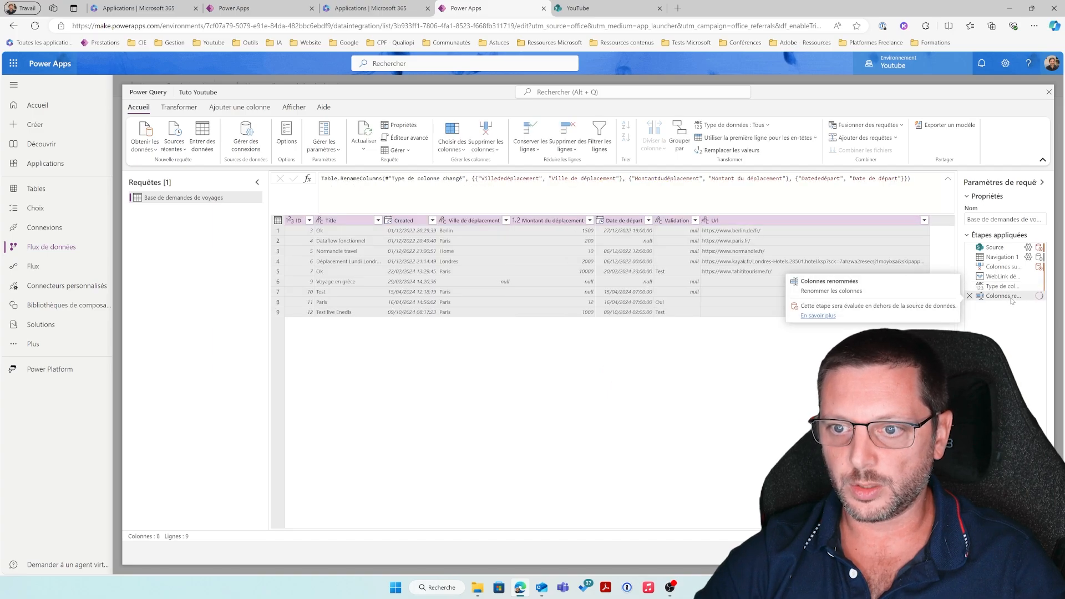
click(1023, 553)
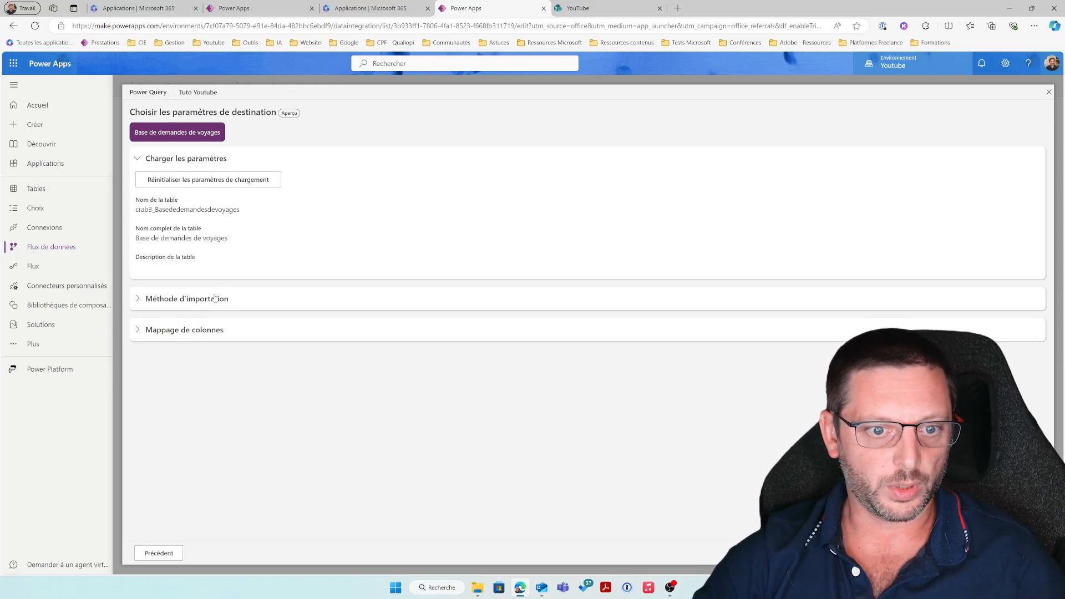
click(211, 299)
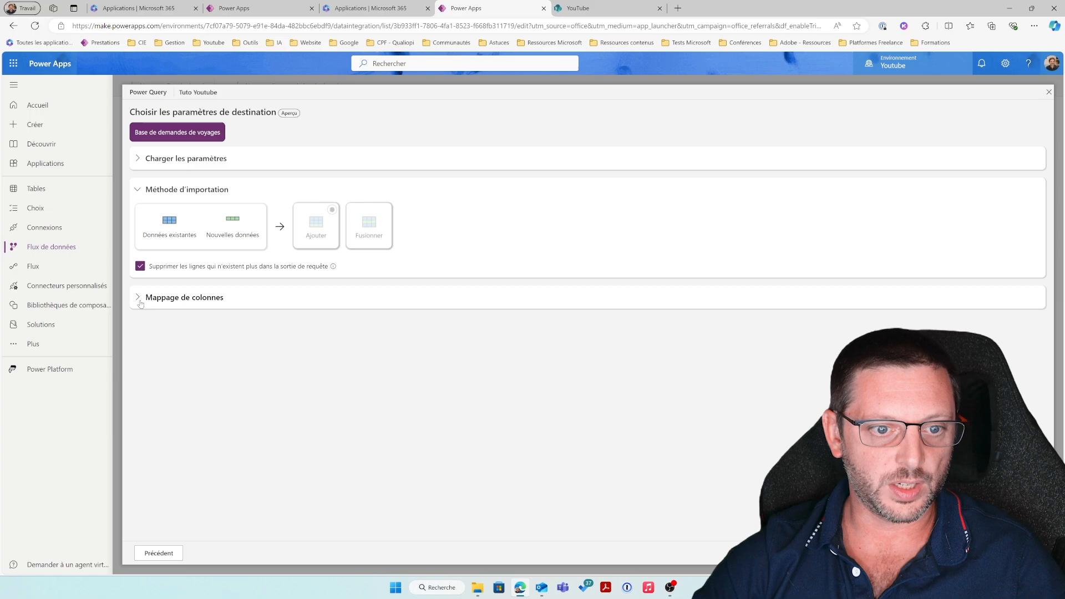
Step: Map the source column Title to crab3_Motifdedeplacement and Url to crab3_Nom, and publish the dataflow
click(158, 297)
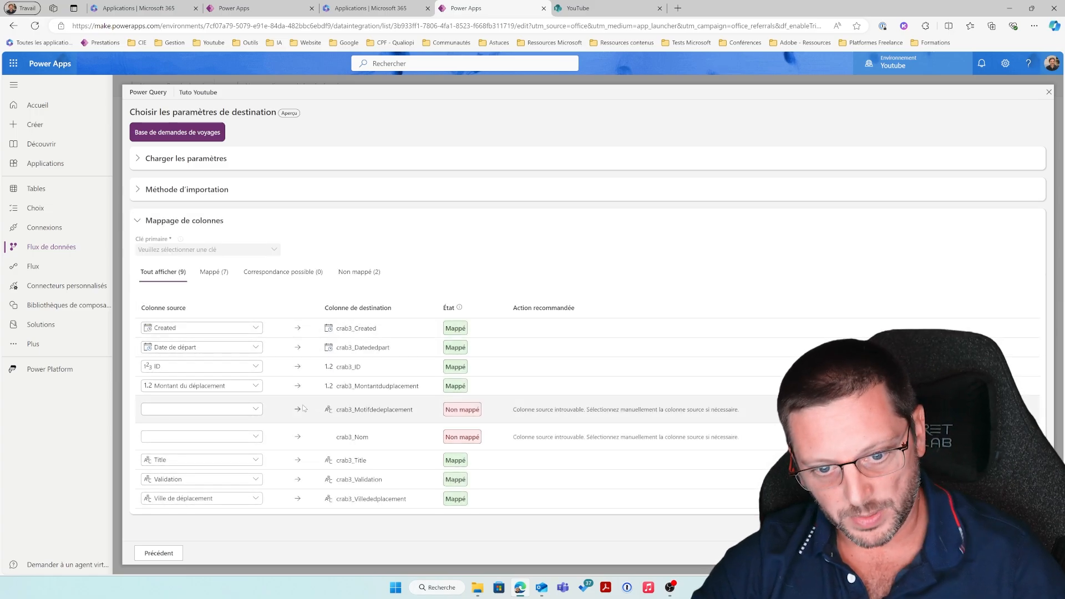
click(256, 410)
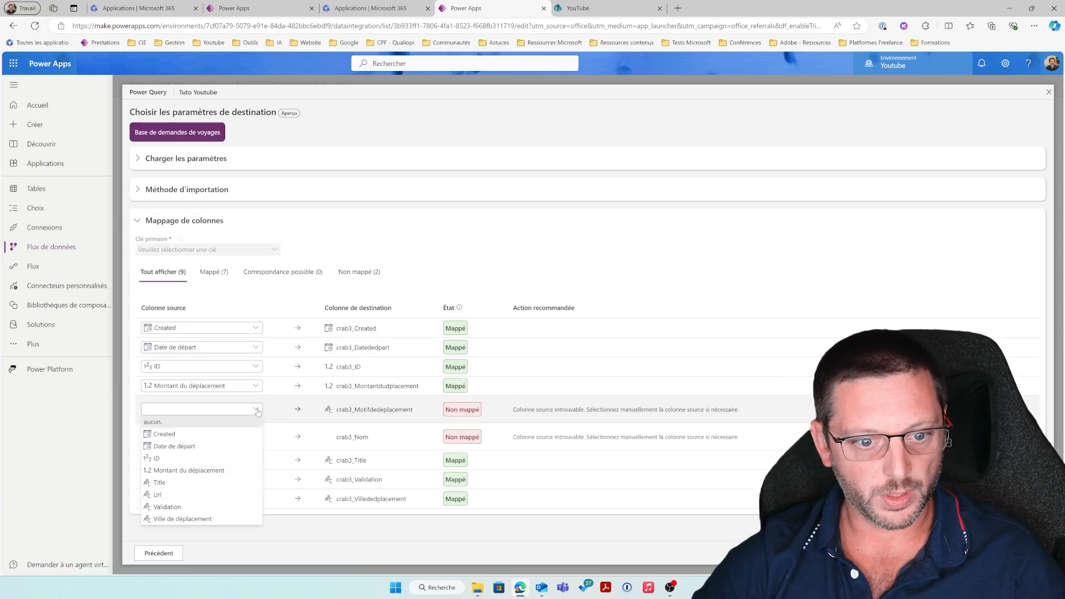
click(205, 484)
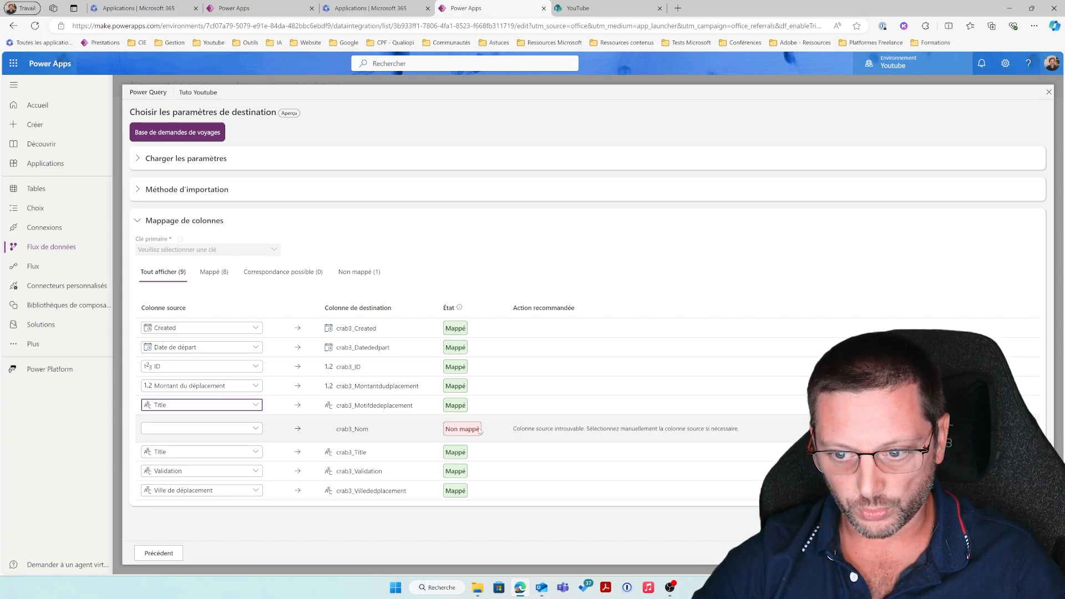
click(255, 428)
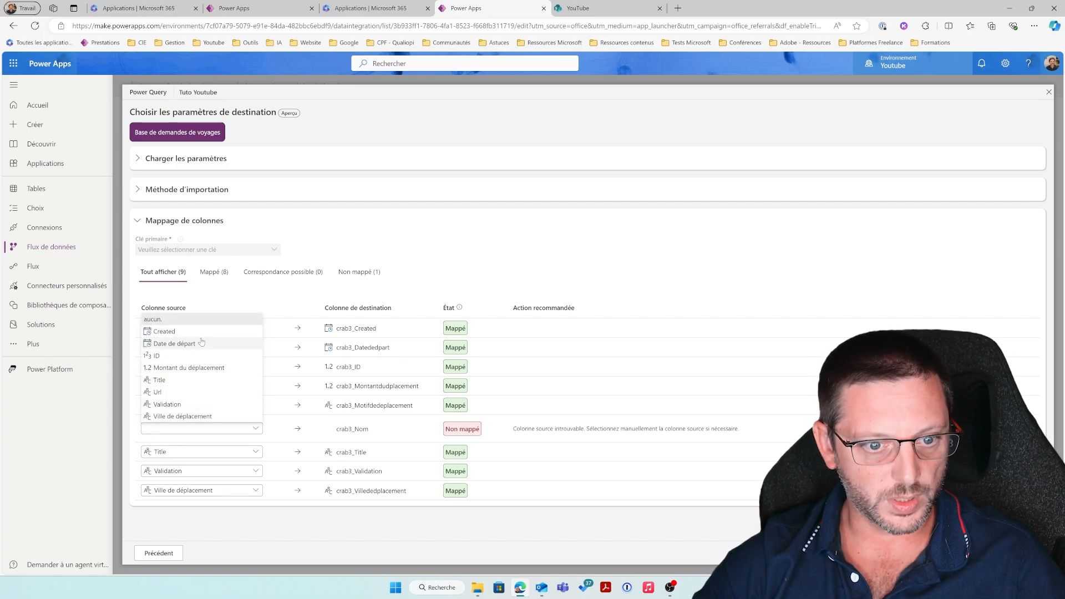
click(186, 392)
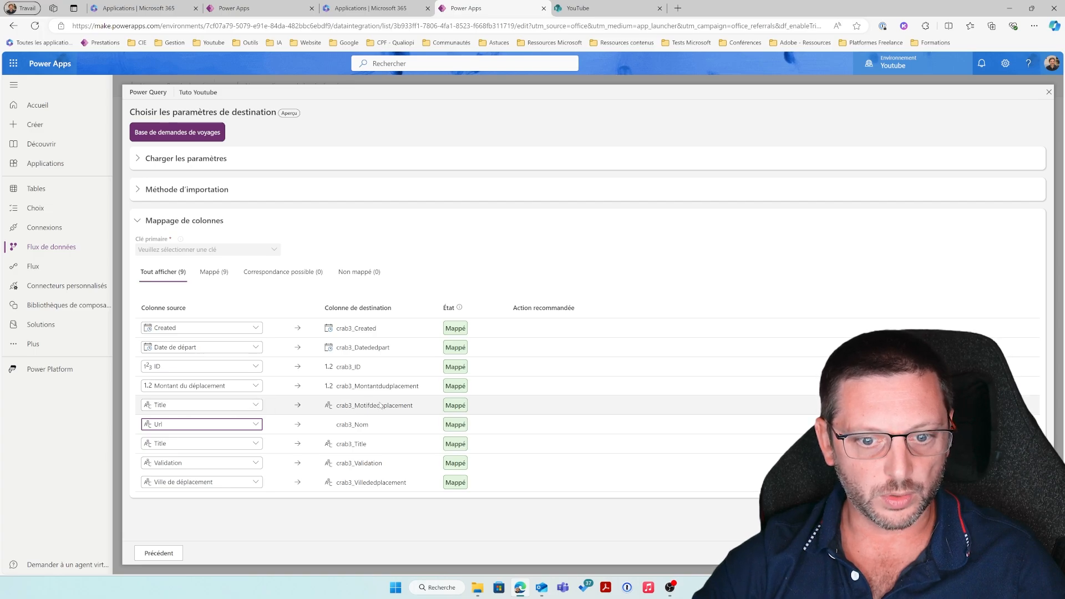
click(324, 508)
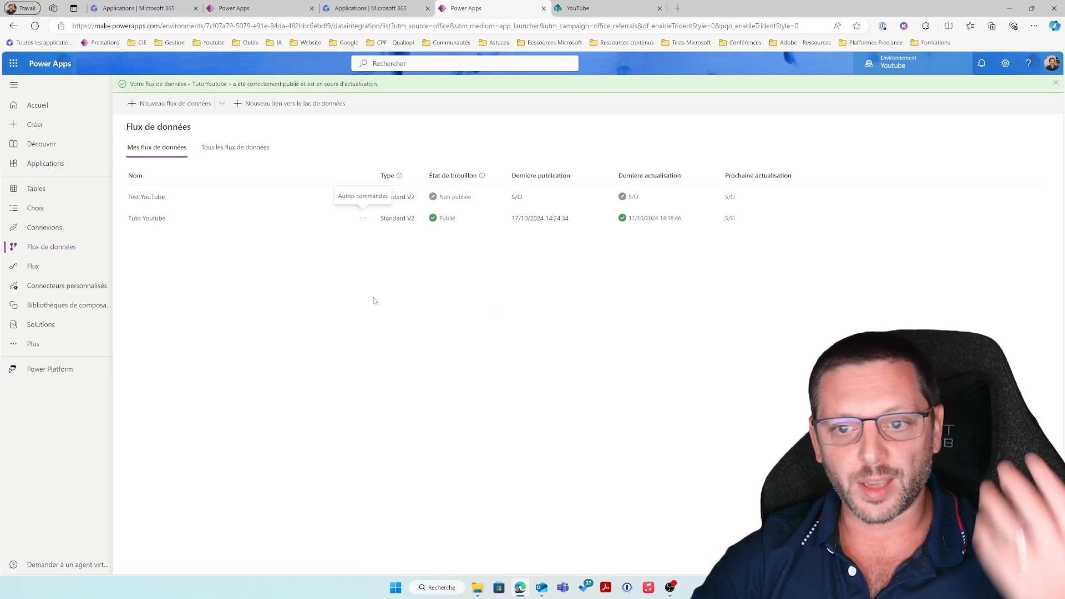
Step: Check the details of the running refresh in the Tuto Youtube dataflow's refresh history, and close the history
click(363, 219)
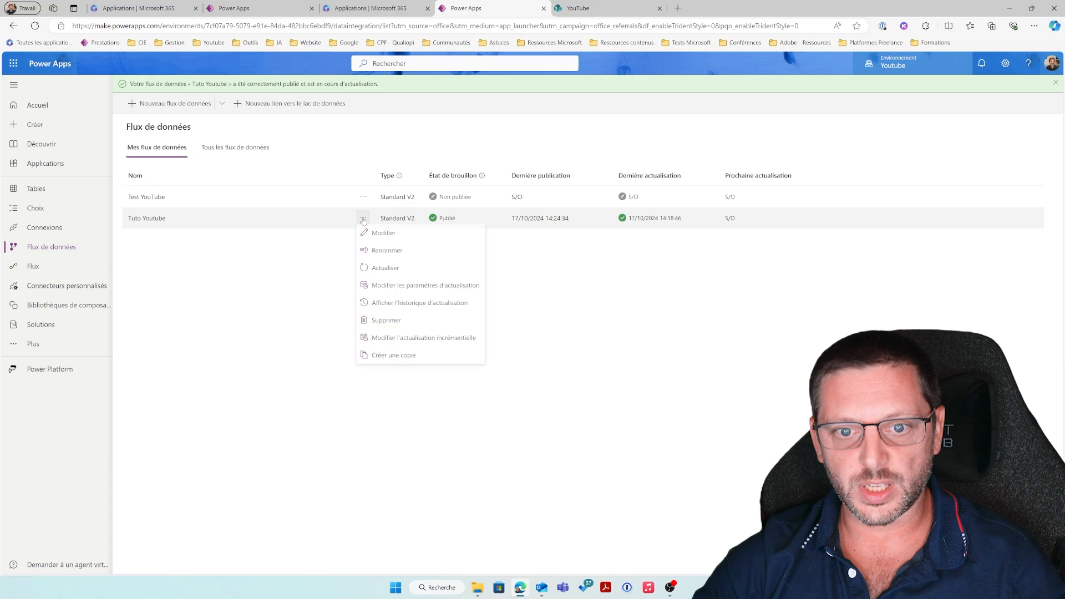
click(551, 282)
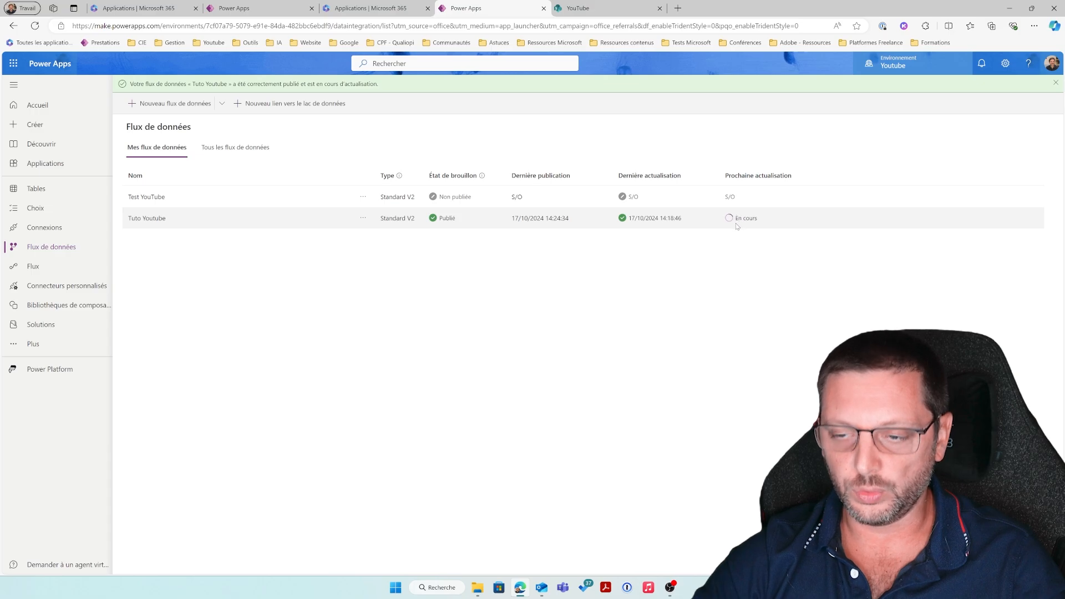
click(362, 218)
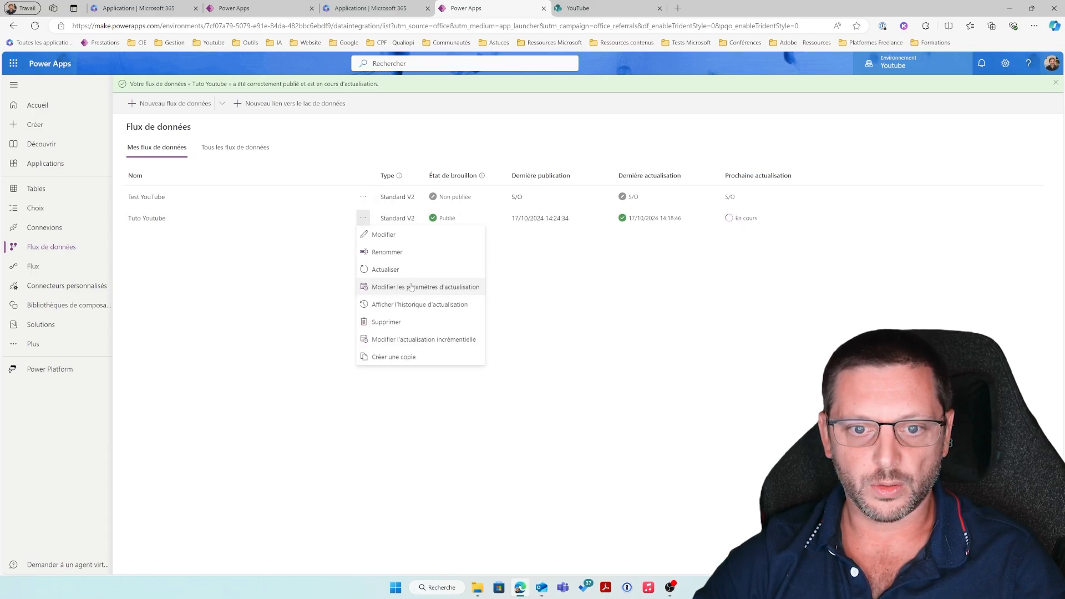
click(411, 304)
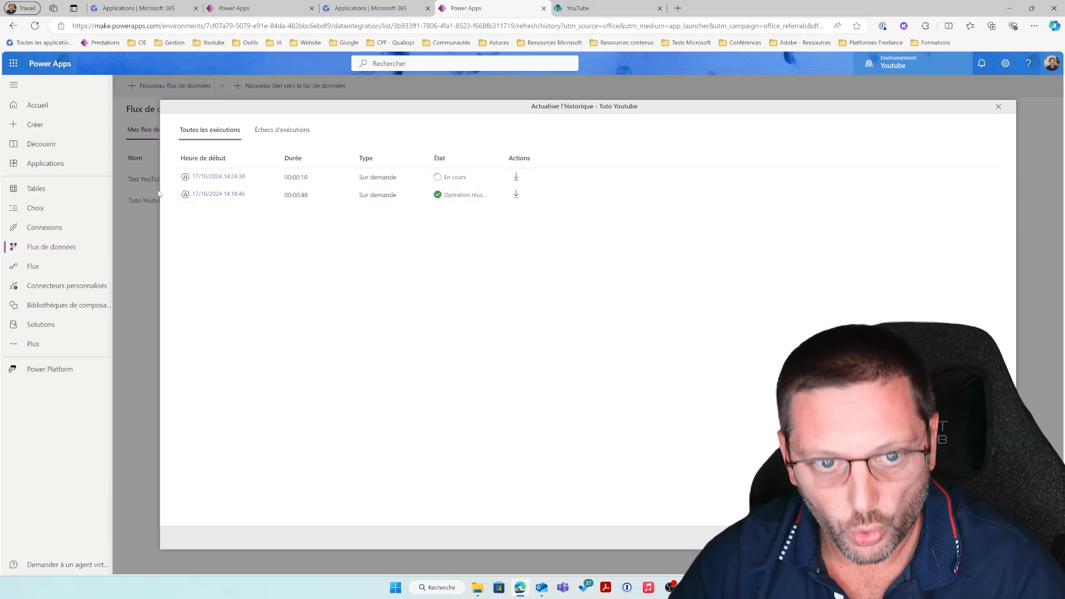
click(230, 177)
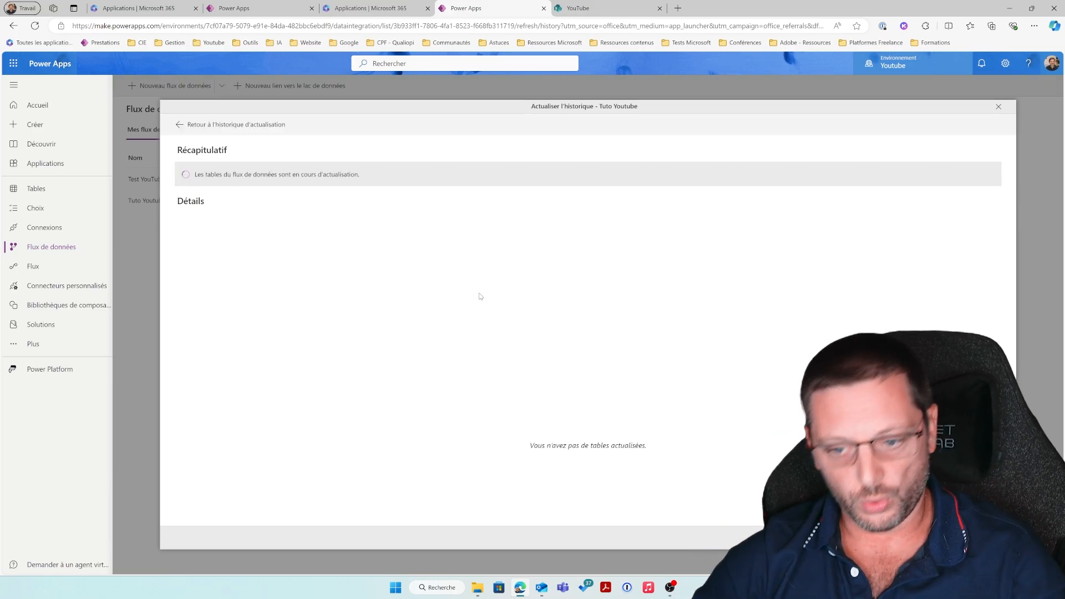
click(191, 125)
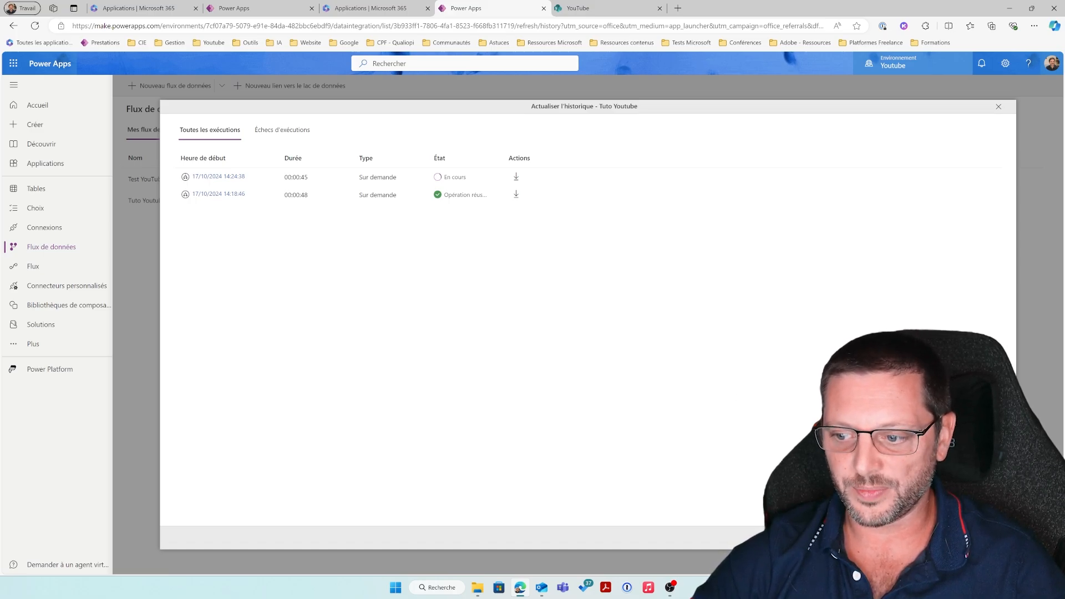
key(Escape)
Step: Reopen the Tuto Youtube refresh history and review the row results of the most recent run
click(362, 201)
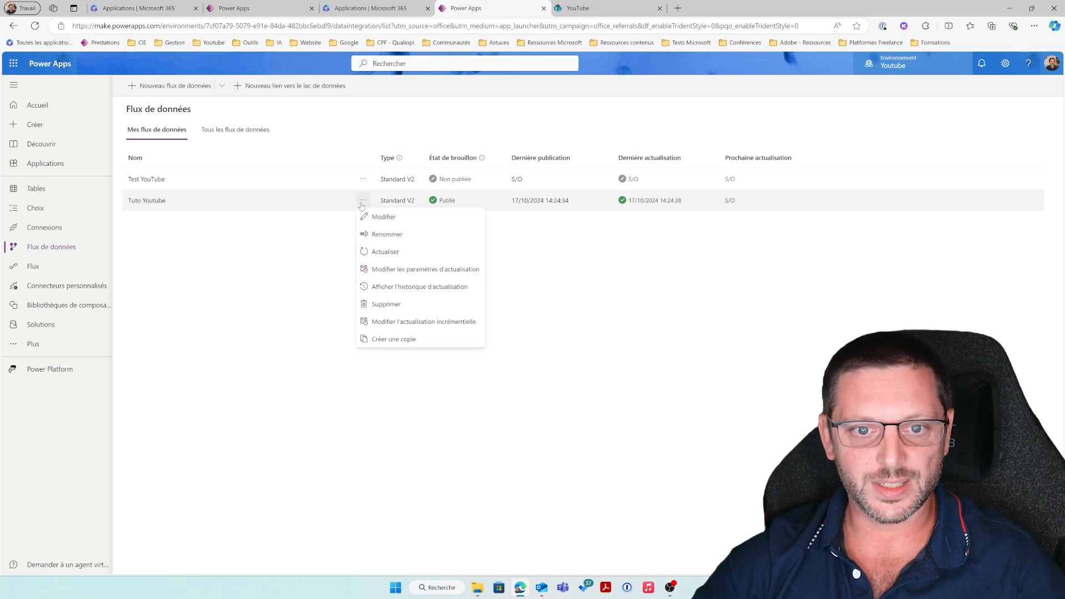
click(383, 286)
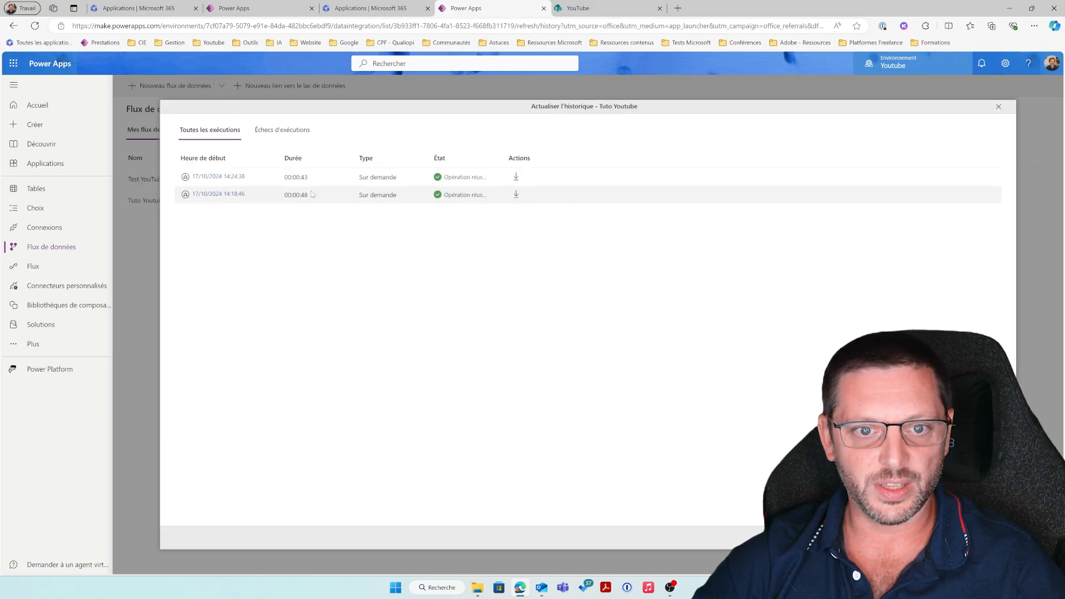
click(238, 177)
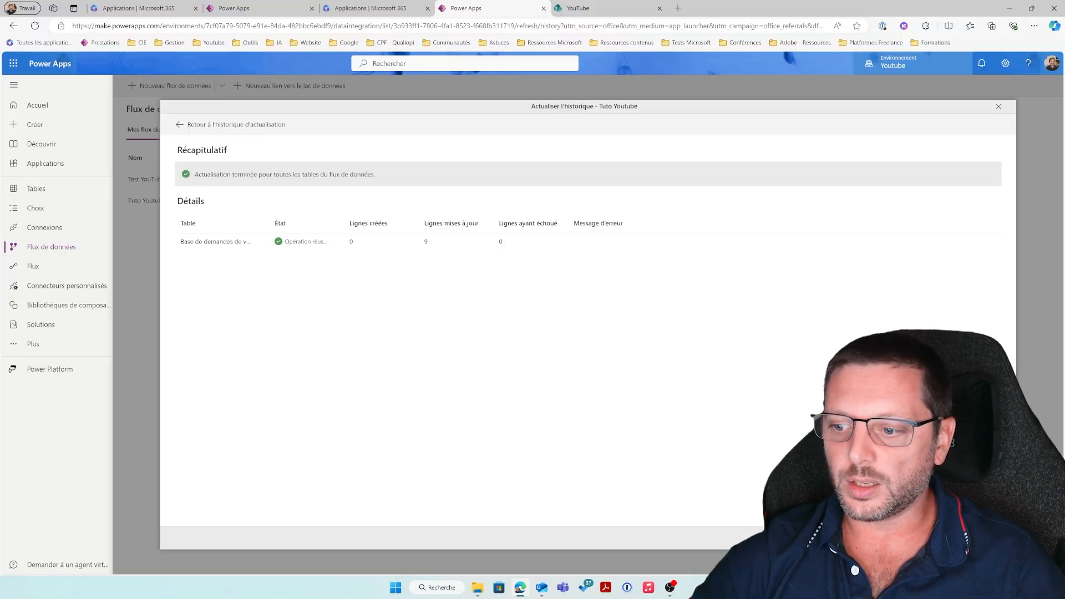
click(994, 105)
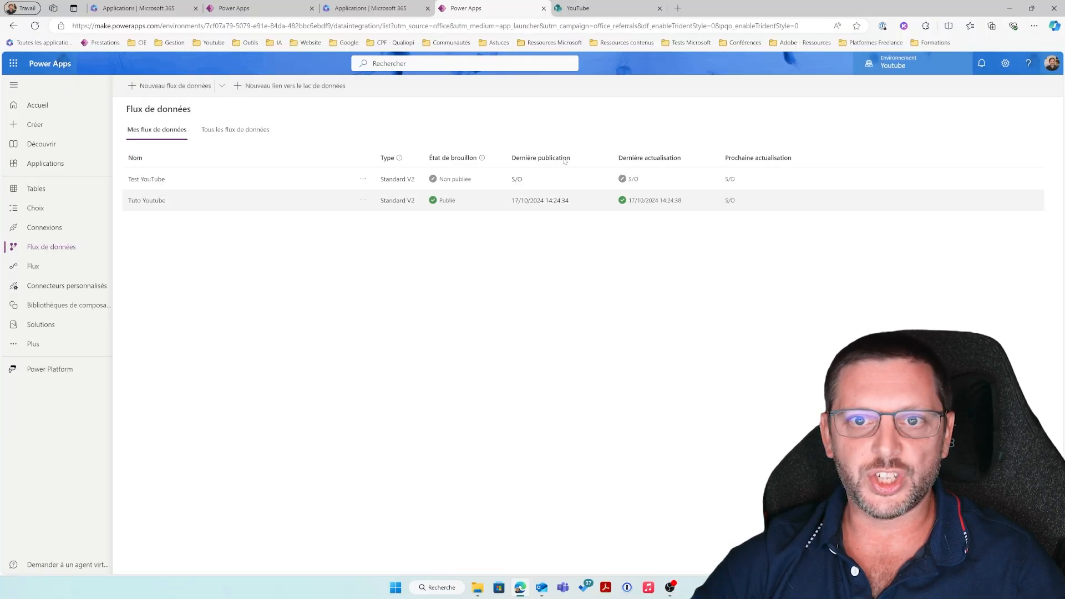
Step: In the other Power Apps browser tab, open the Base de demandes de voyages table from the environment's tables
click(291, 11)
click(594, 8)
click(483, 7)
click(360, 5)
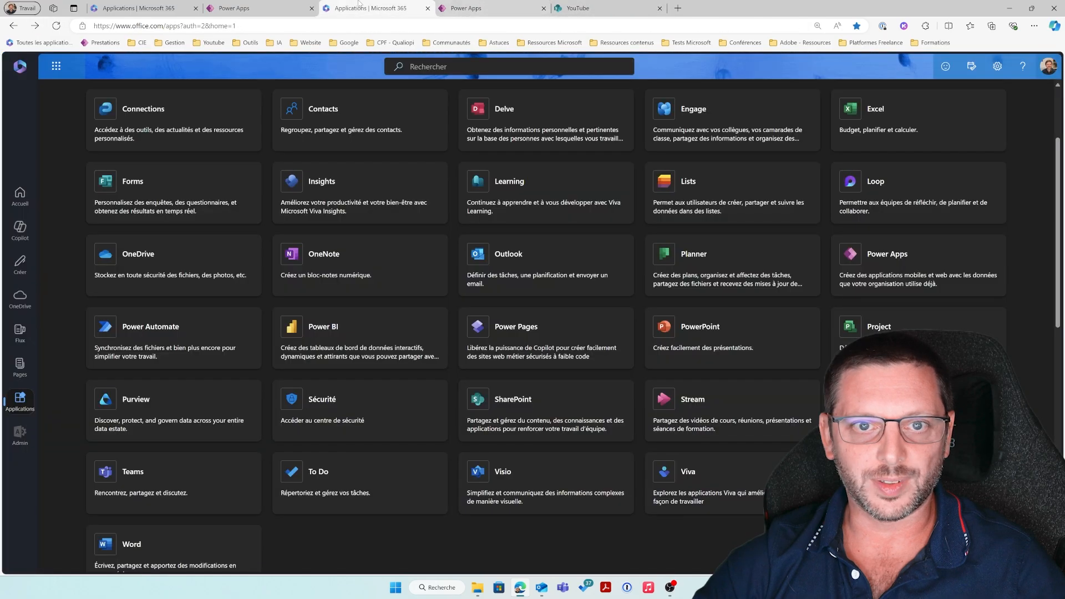
click(239, 8)
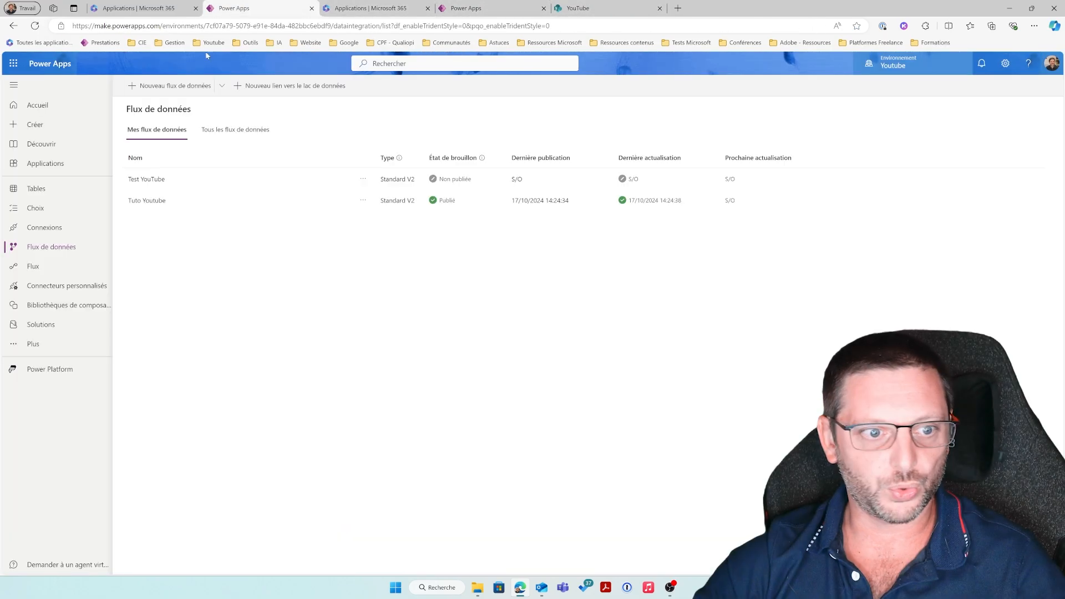
click(37, 189)
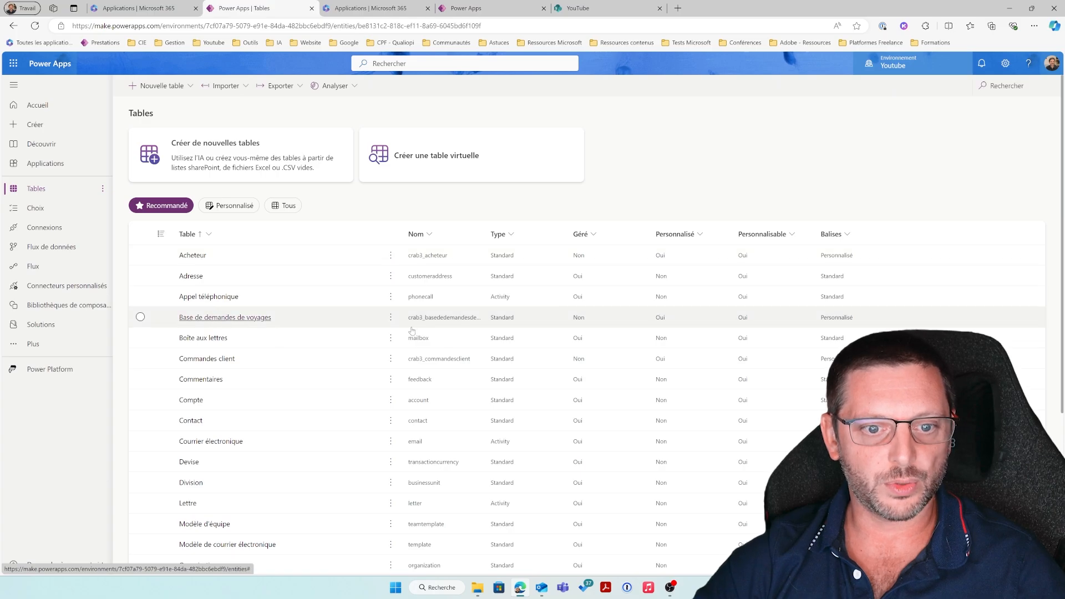
click(411, 327)
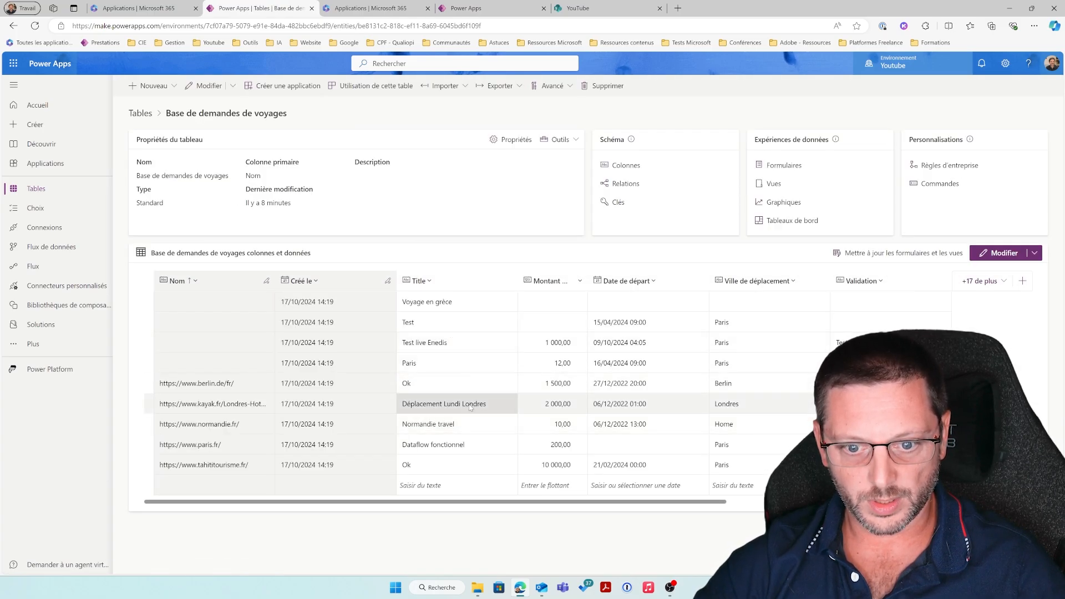
Step: Examine the table's Nom, Title and Motif de déplacement columns to verify the imported web links and edited data
click(465, 446)
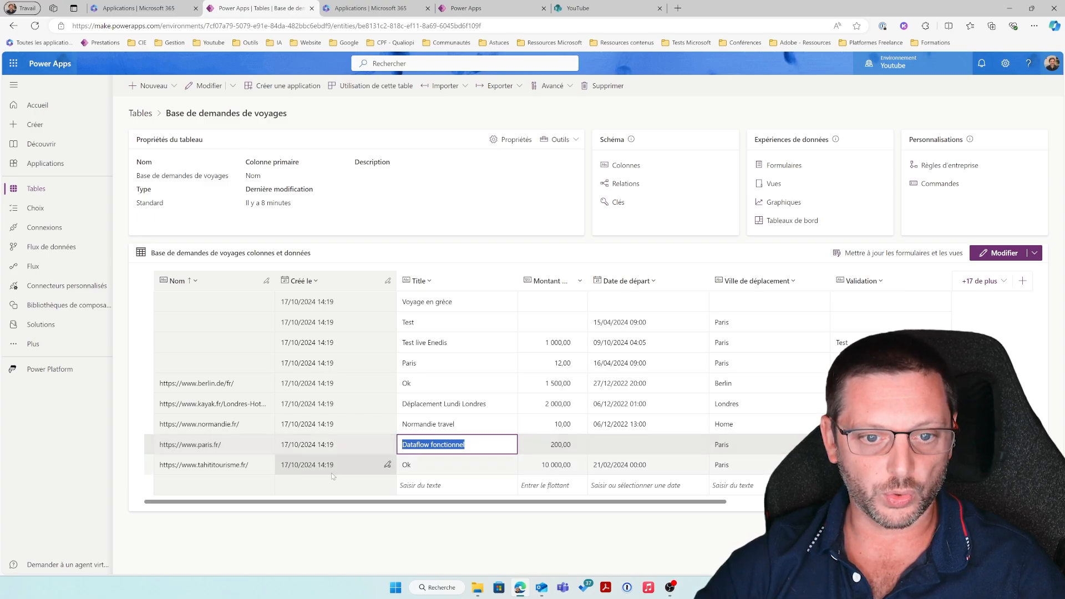
click(410, 506)
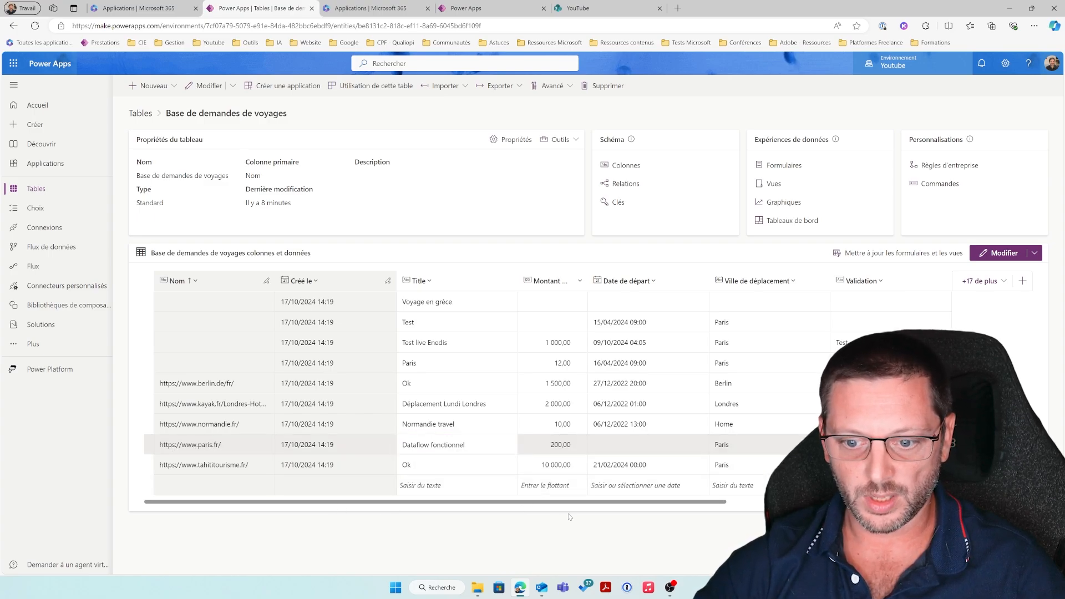
drag(570, 501, 842, 503)
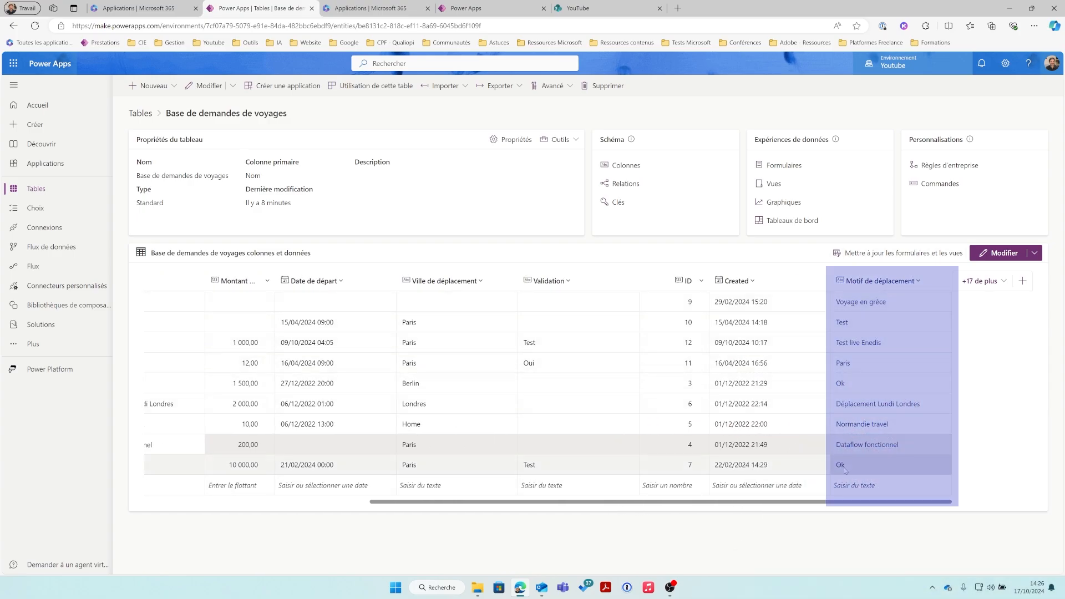
drag(809, 502, 926, 505)
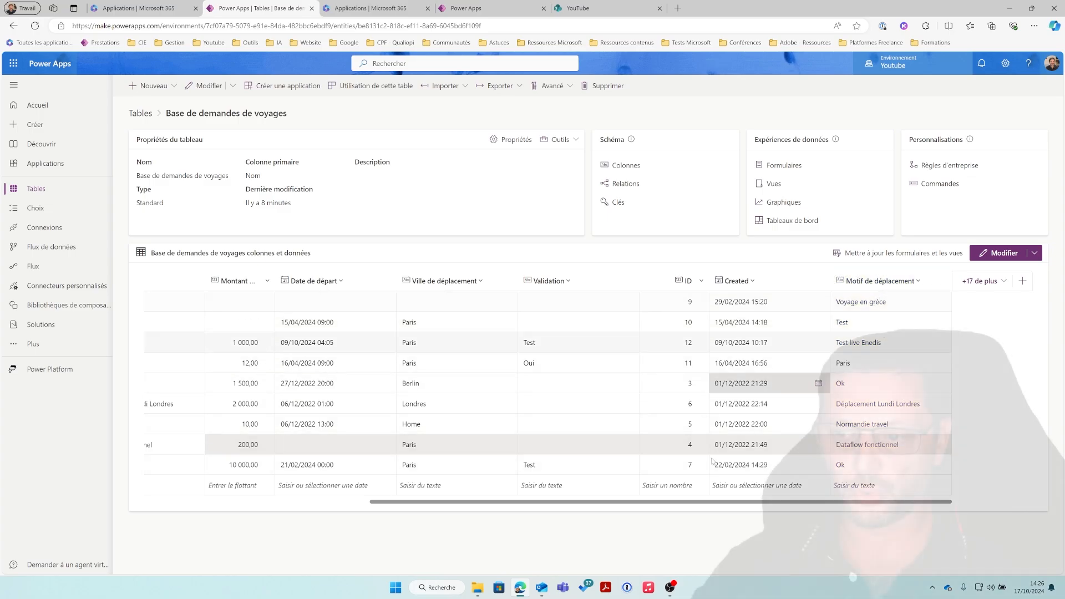
scroll(600, 494, left, 10)
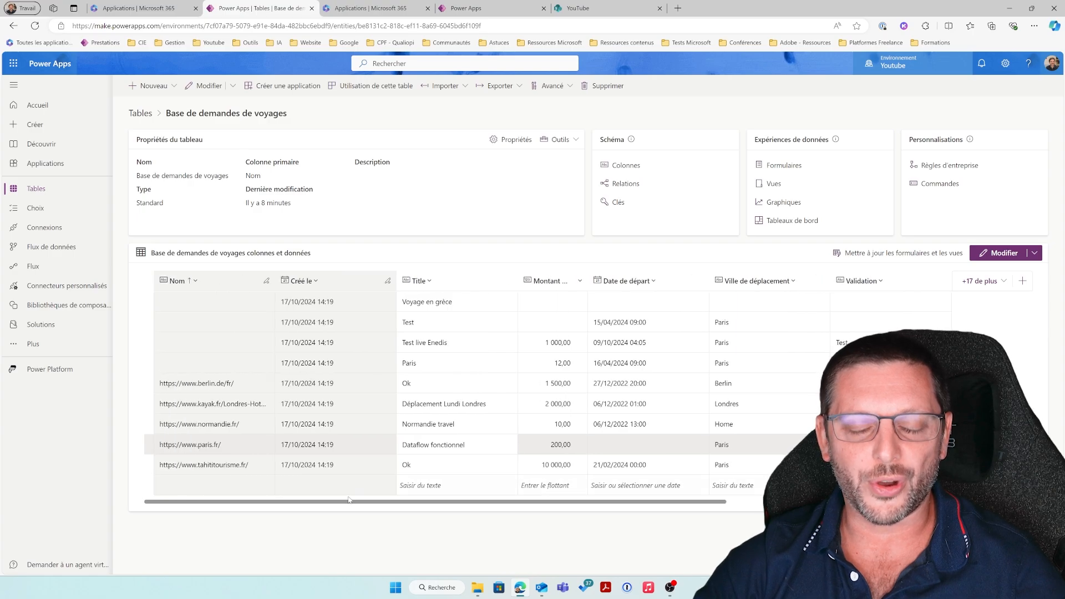